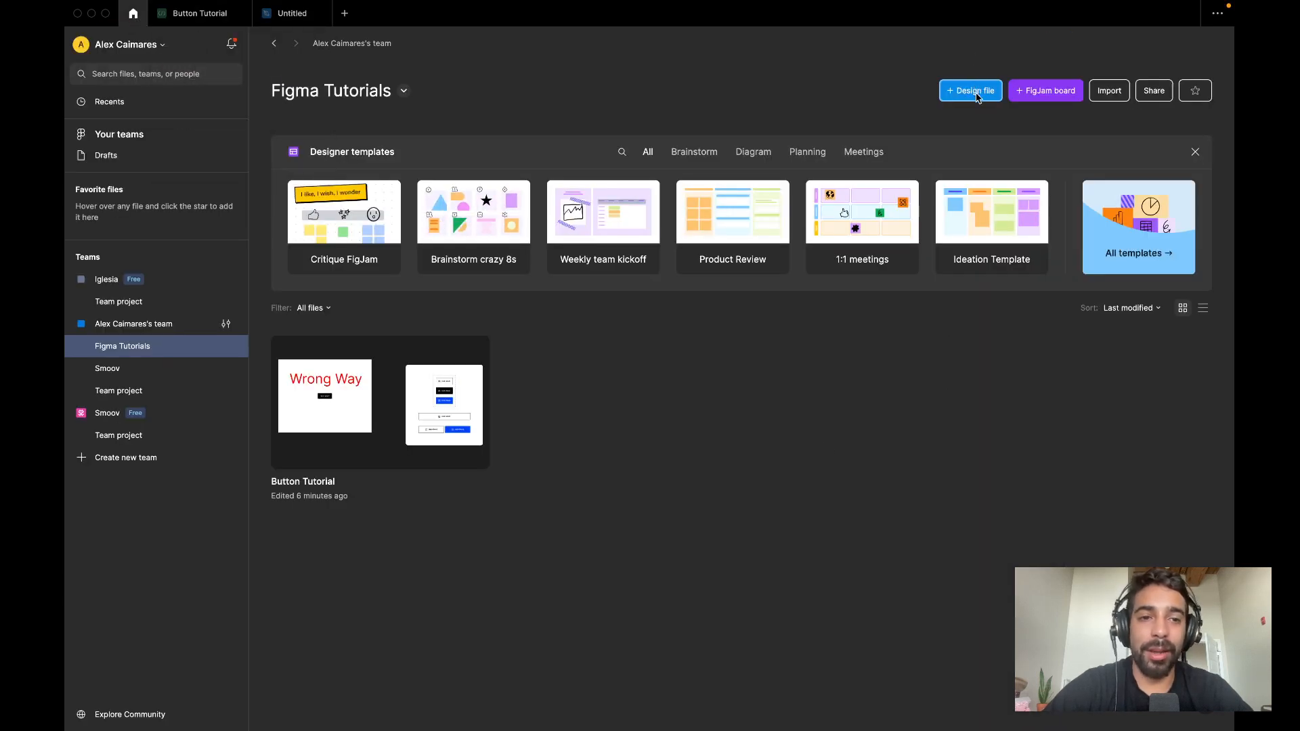
# - Create a new design file in the Figma Tutorials project and name it "Button Tutorial"
pyautogui.click(975, 95)
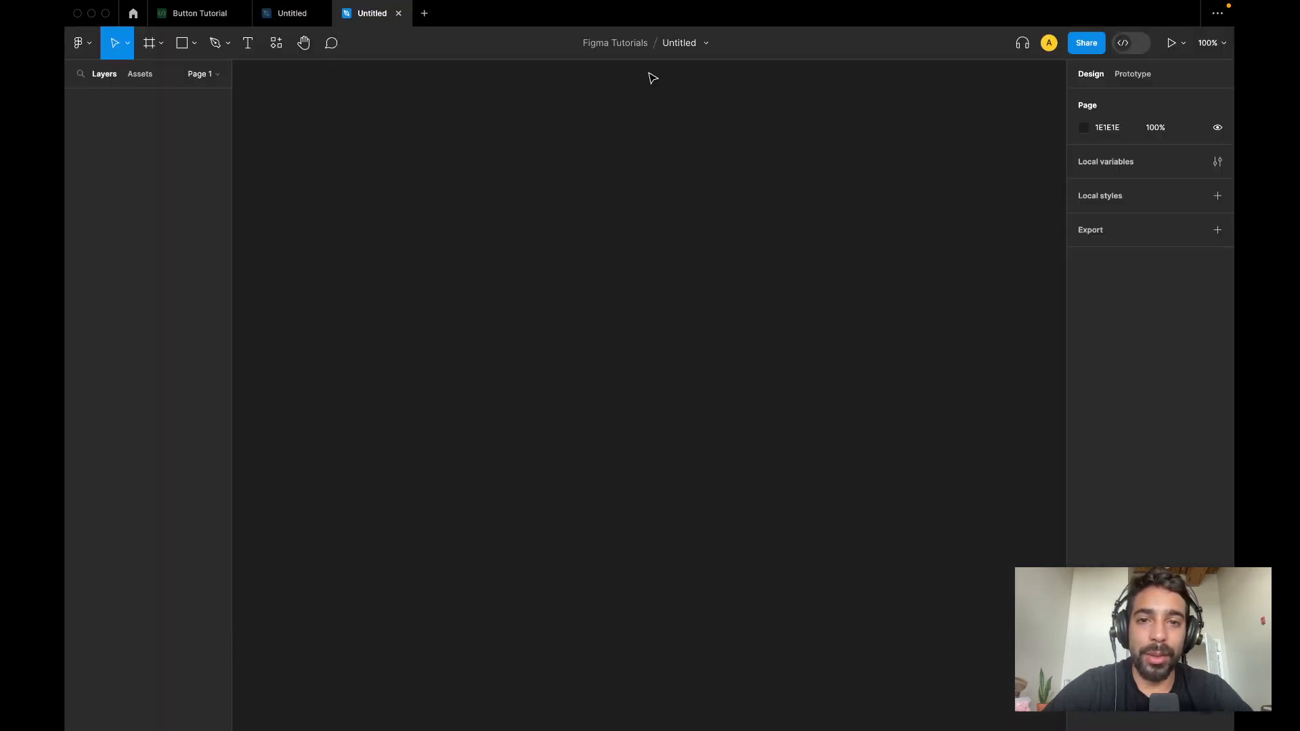
pyautogui.click(677, 43)
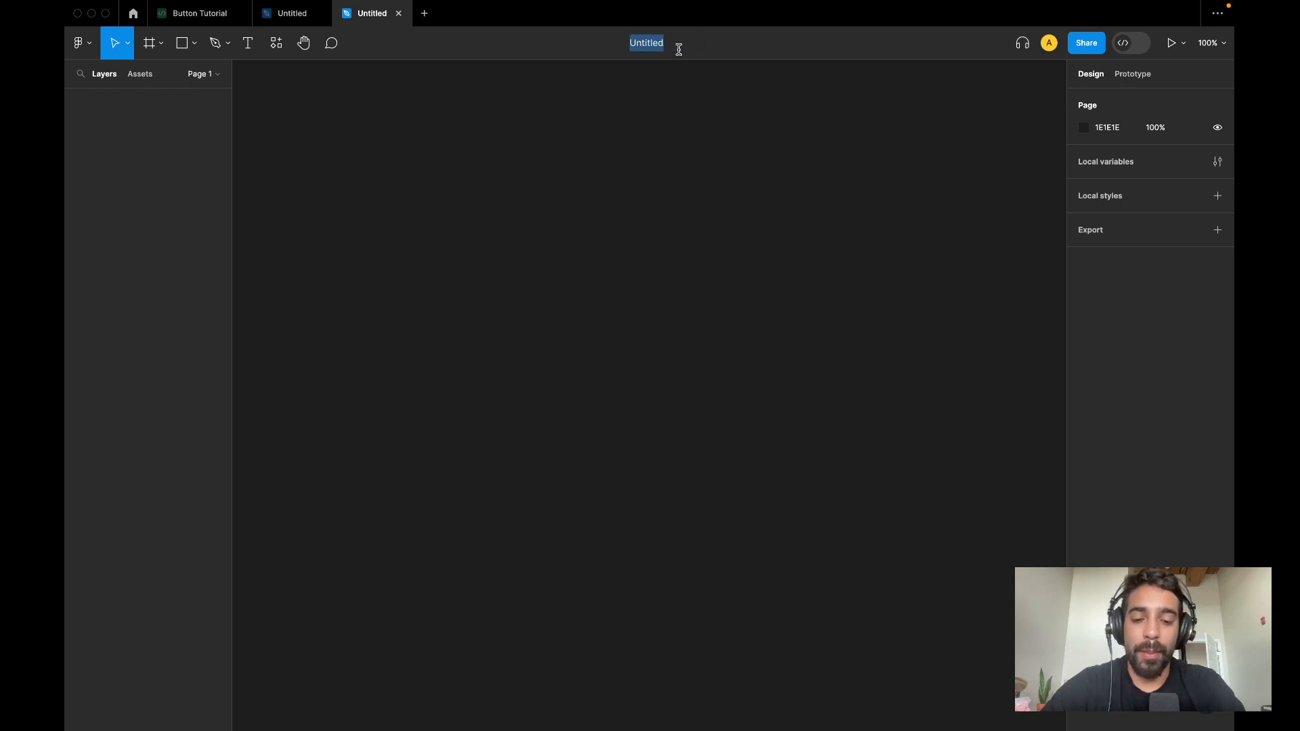
pyautogui.write('Button')
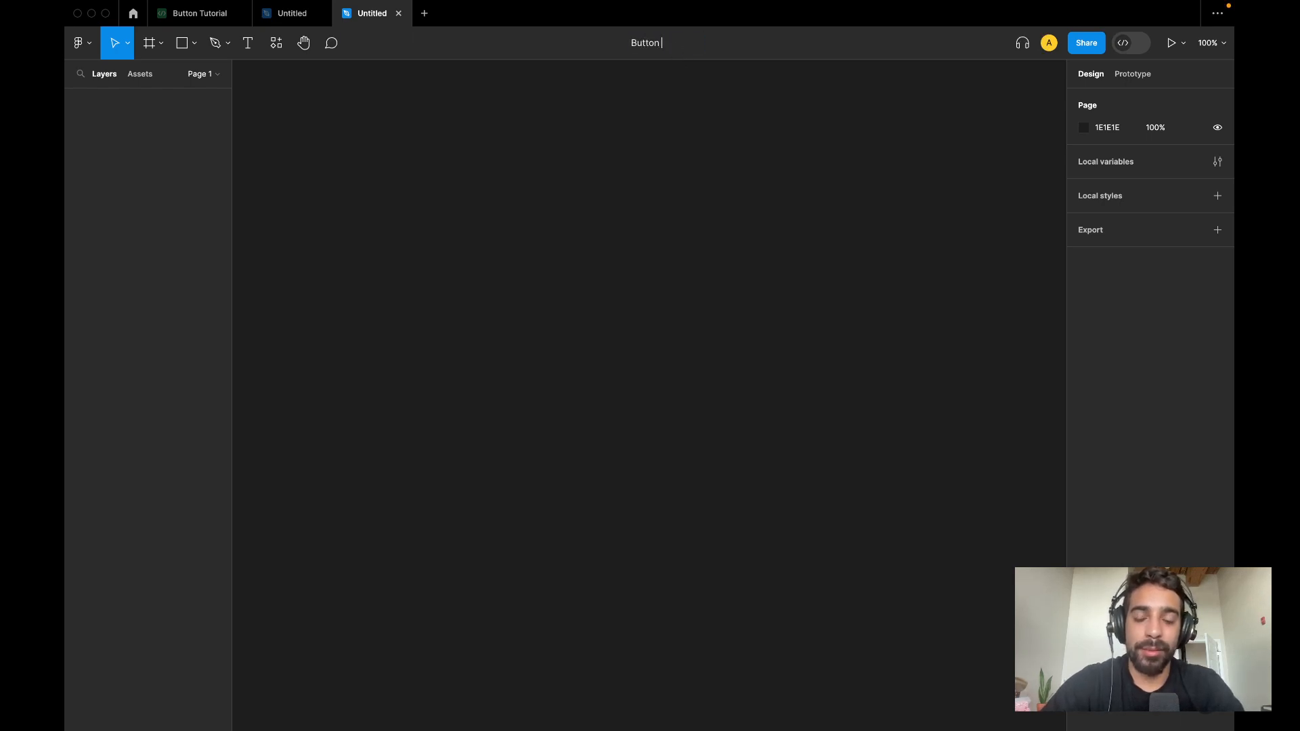
pyautogui.write(' Tutorial')
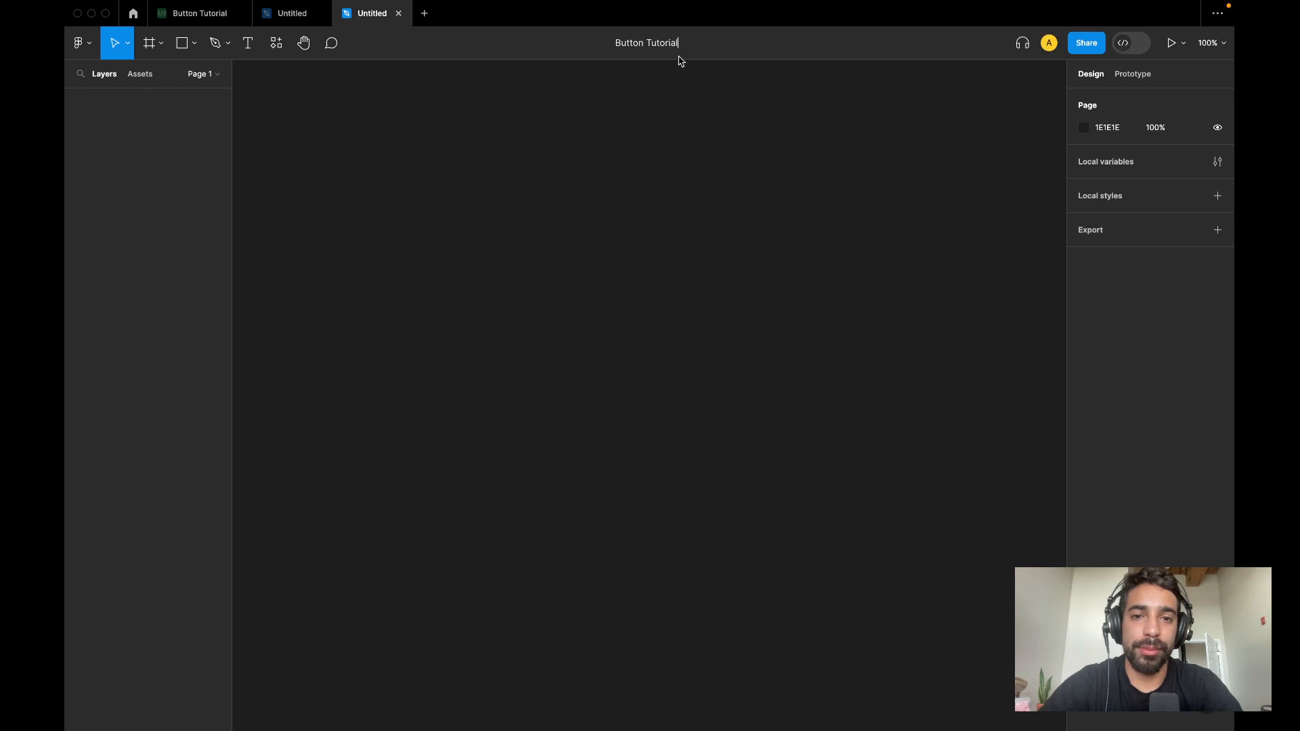
pyautogui.click(713, 213)
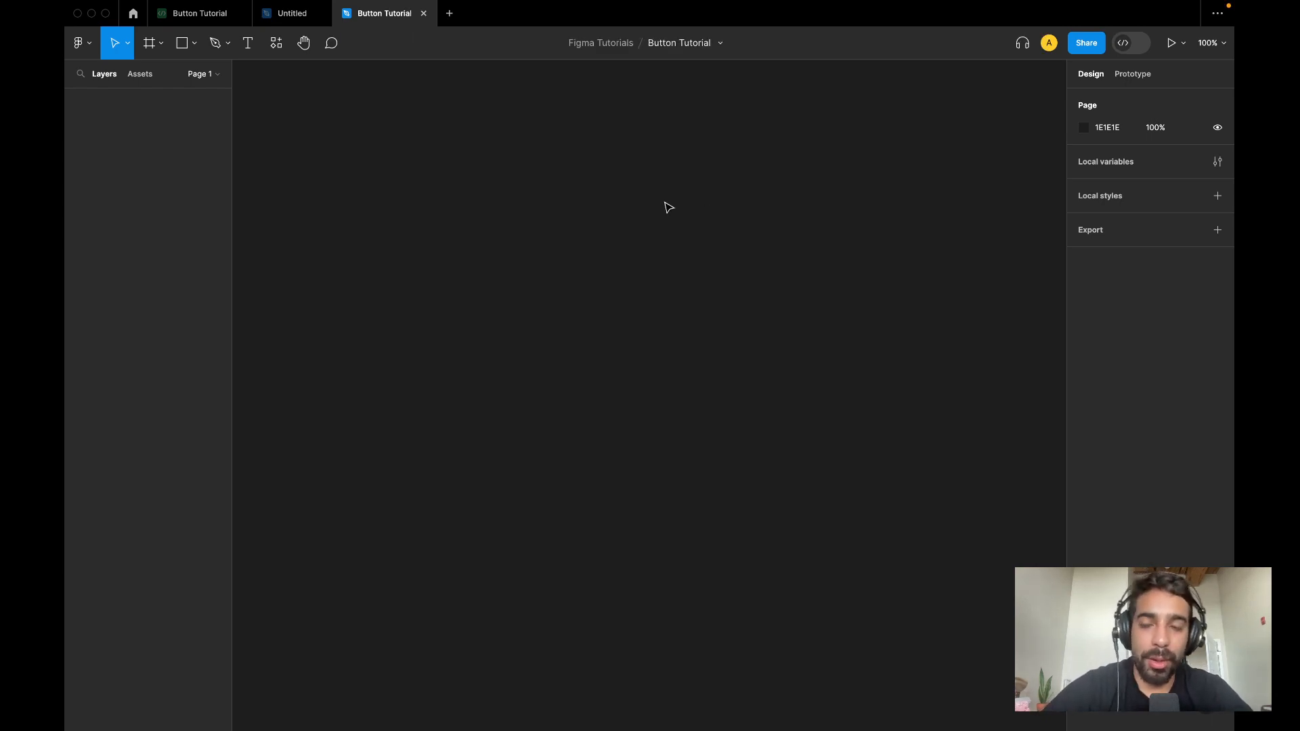
# - Draw a landscape frame about 772 × 616 on the empty canvas
pyautogui.click(157, 47)
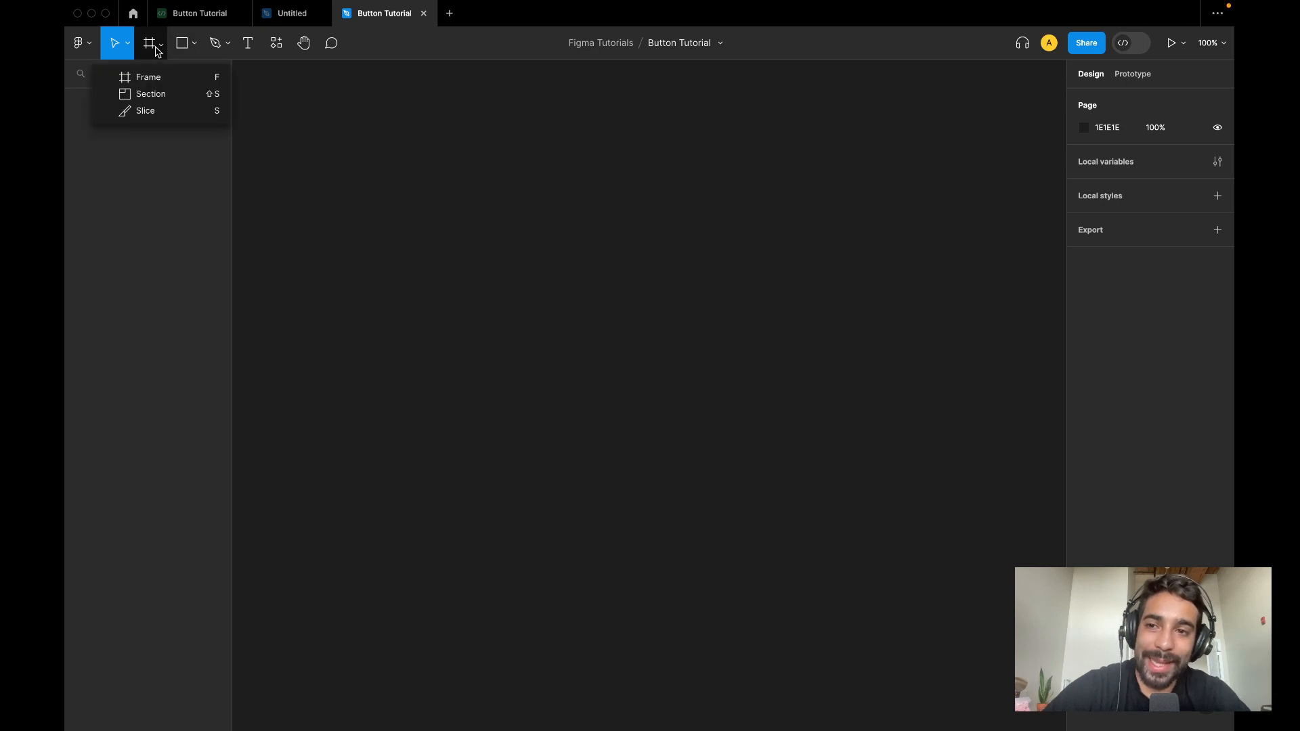
pyautogui.click(162, 78)
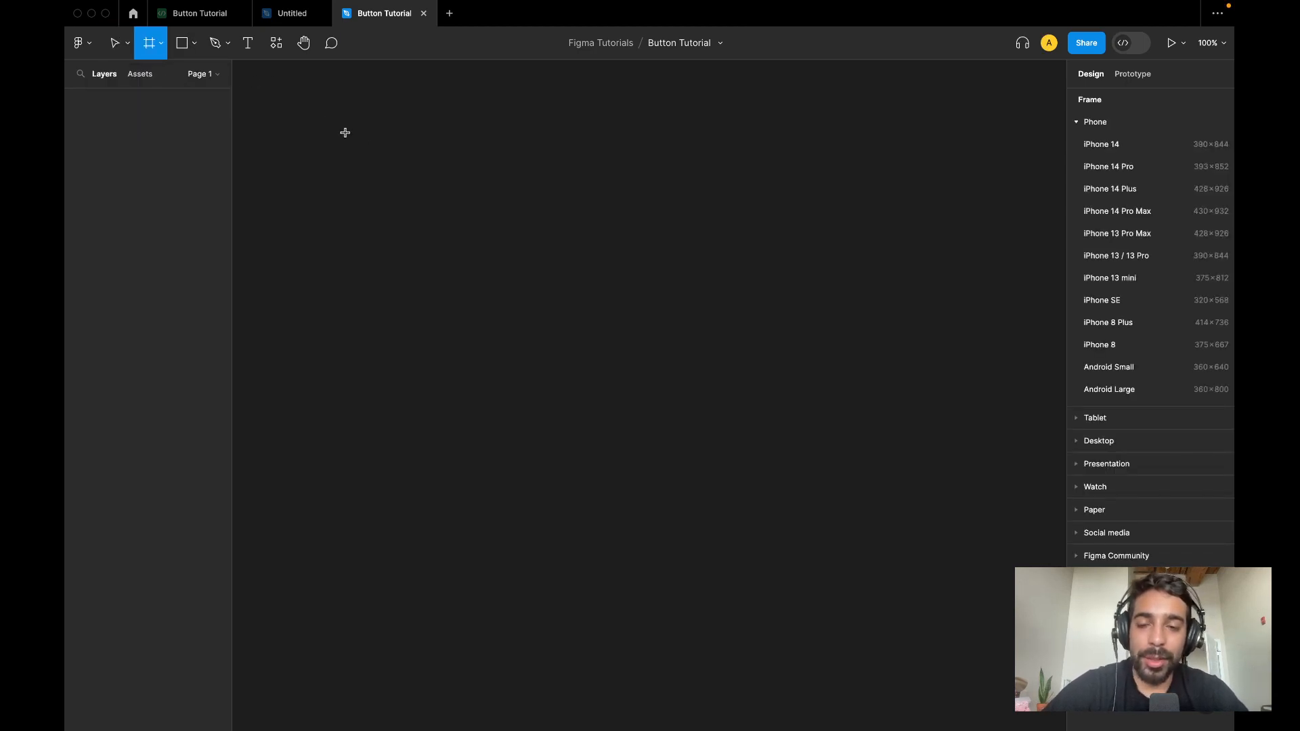
pyautogui.moveTo(345, 133); pyautogui.dragTo(883, 563)
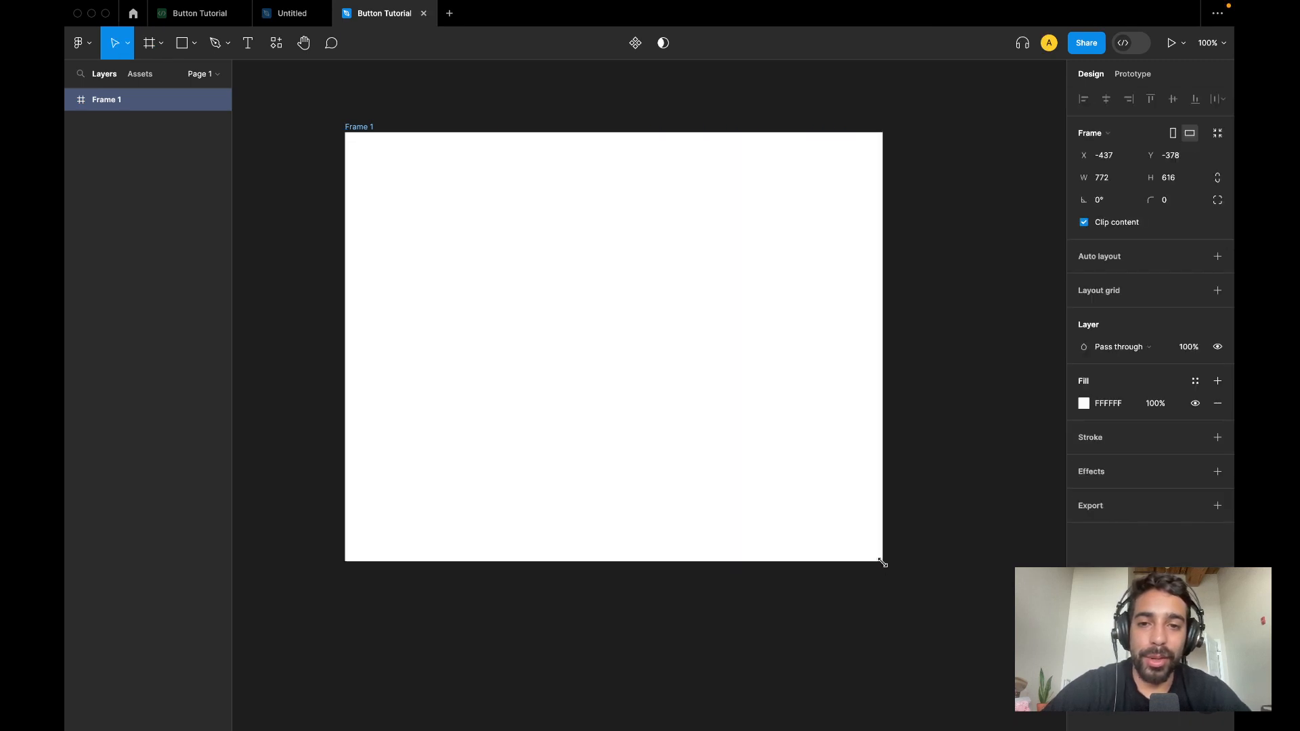
pyautogui.hscroll(-4, 827, 569)
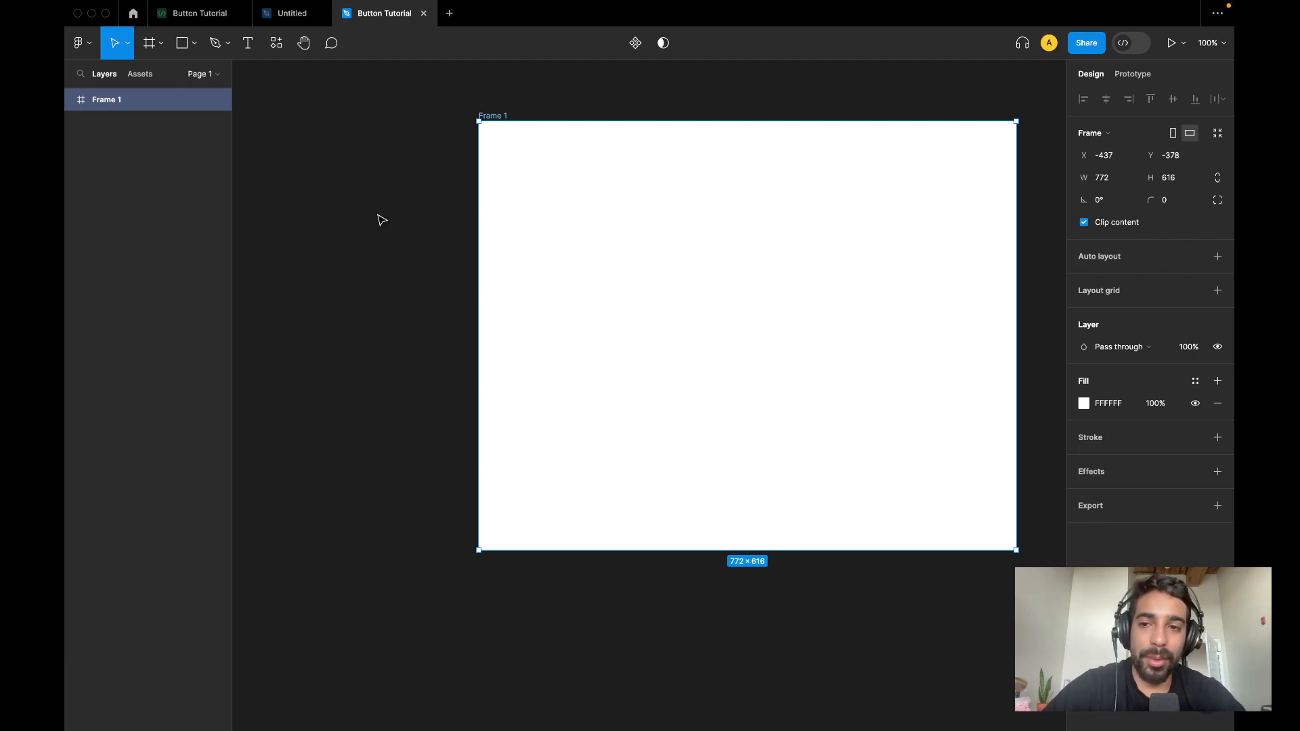
pyautogui.click(418, 250)
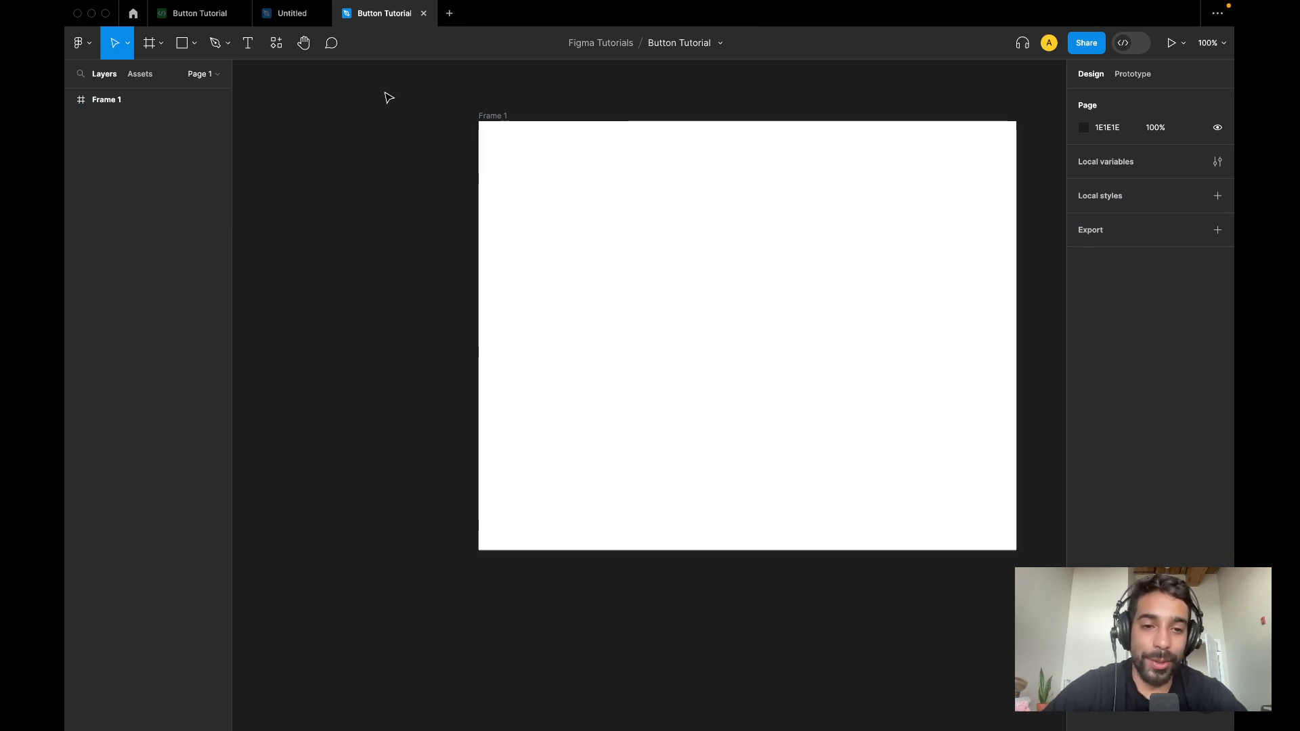
# - Draw a rectangle about 304 × 114 near the middle of the frame
pyautogui.click(194, 43)
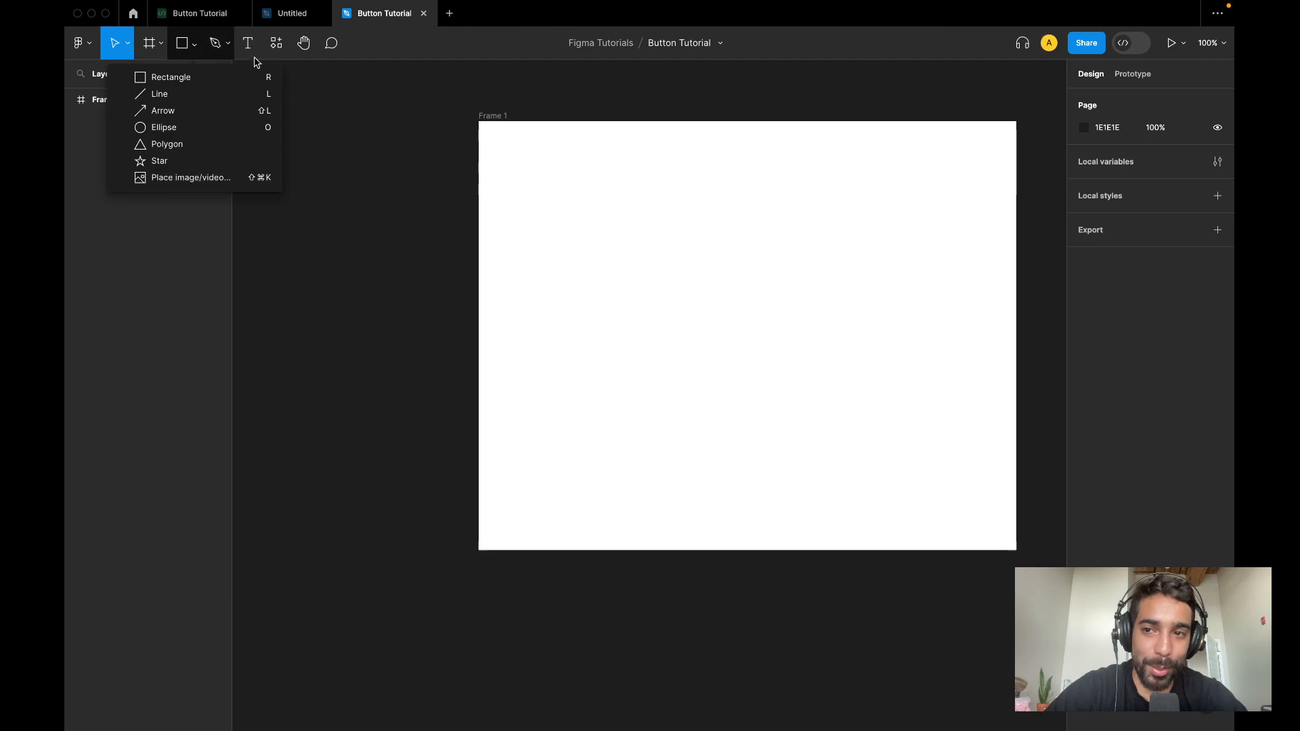
pyautogui.click(181, 77)
pyautogui.moveTo(637, 274)
pyautogui.mouseDown()
pyautogui.moveTo(807, 322)
pyautogui.moveTo(848, 366)
pyautogui.moveTo(848, 354)
pyautogui.mouseUp()
pyautogui.click(827, 593)
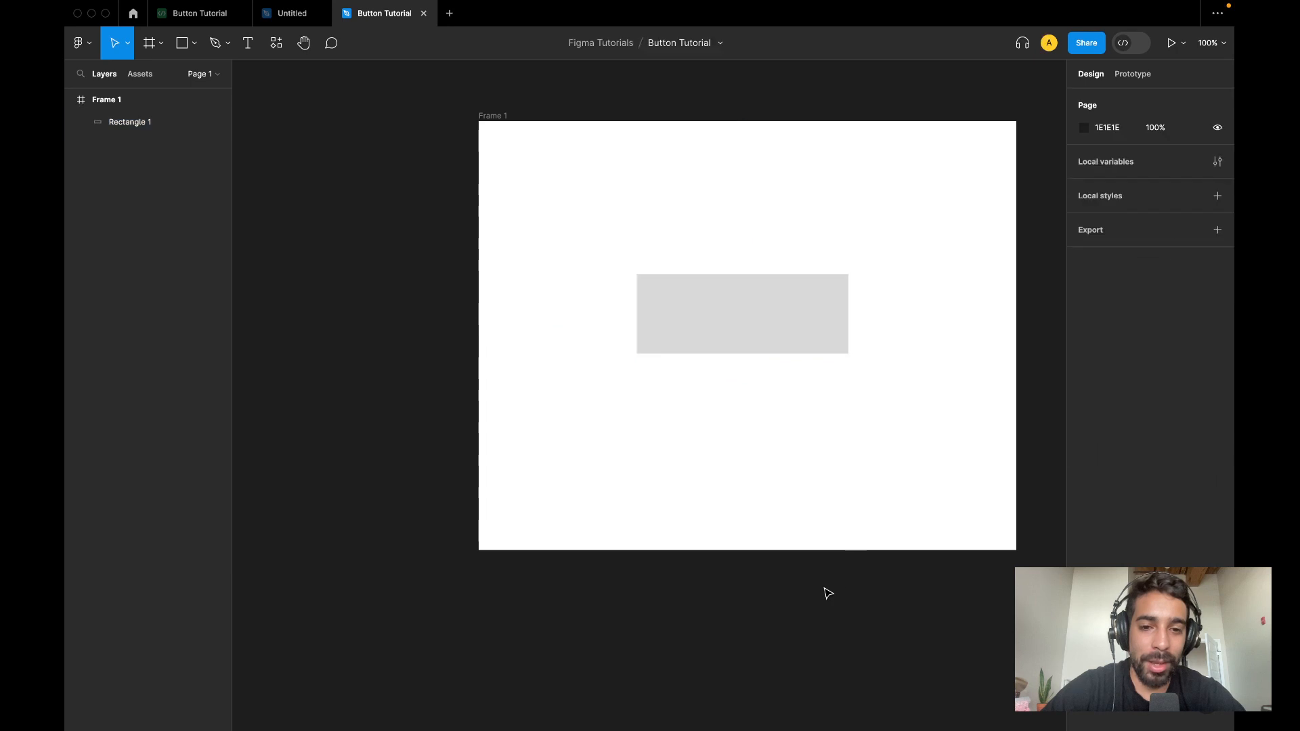
# - Add a text layer reading "Hello World" over the grey rectangle
pyautogui.click(251, 51)
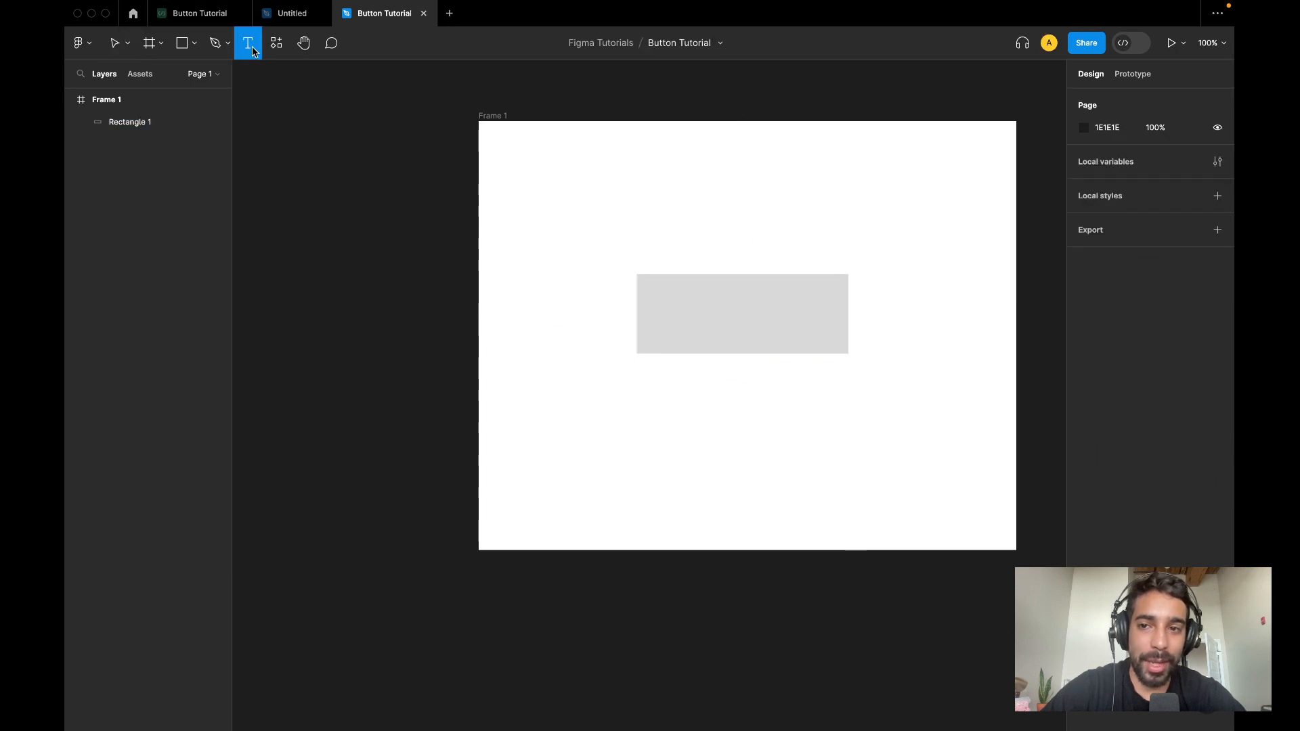
pyautogui.click(734, 313)
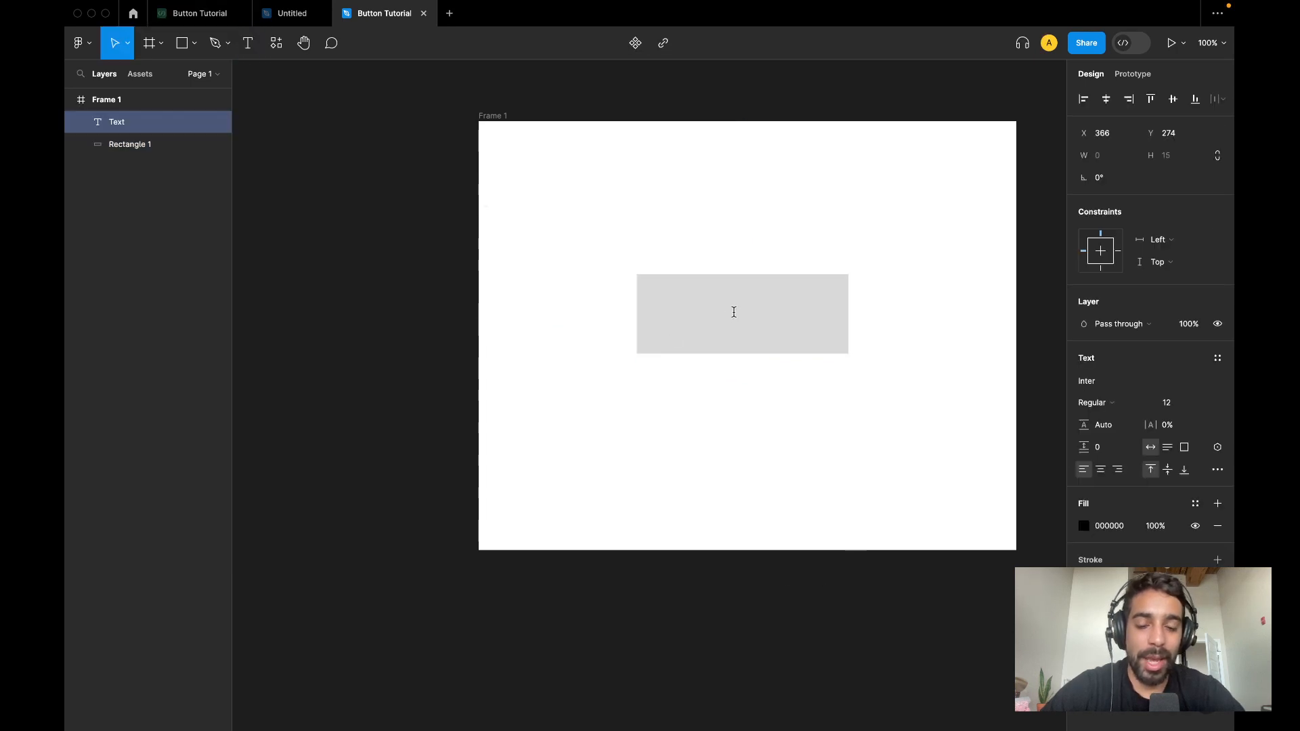
pyautogui.write('Hellow')
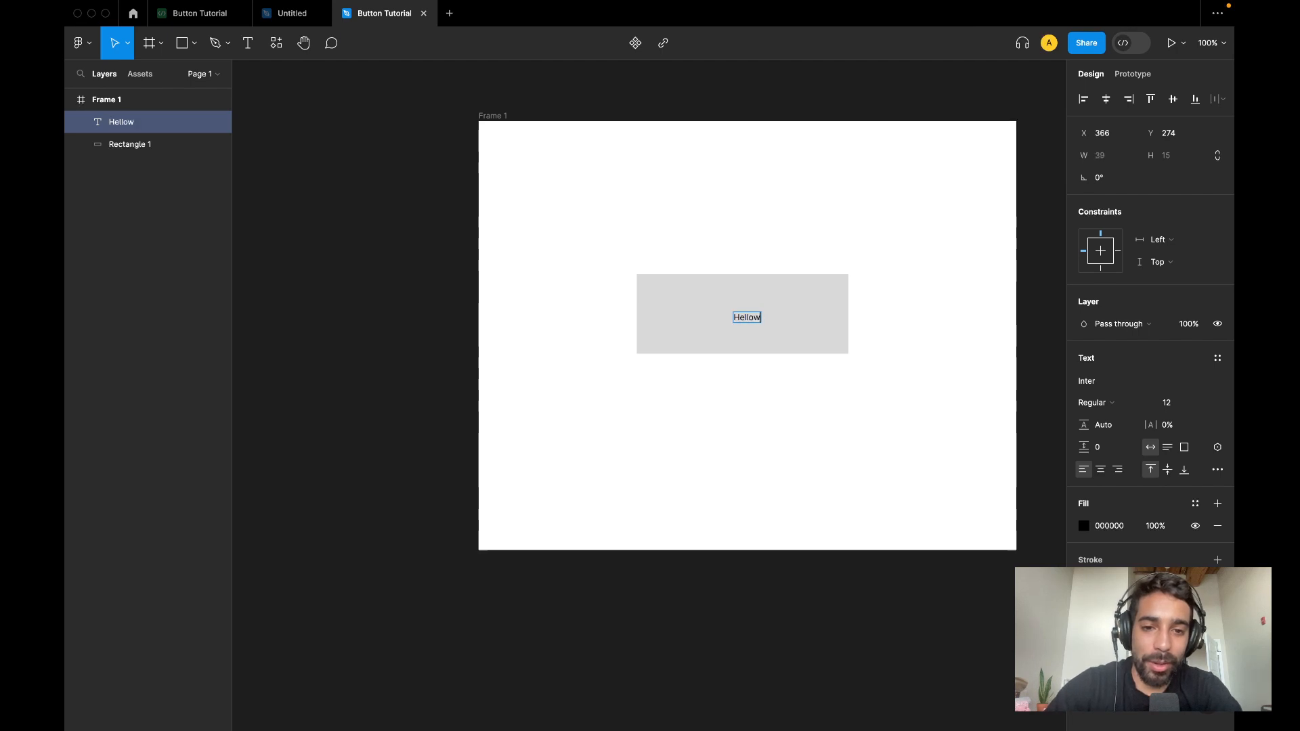
pyautogui.press('BackSpace')
pyautogui.write('World')
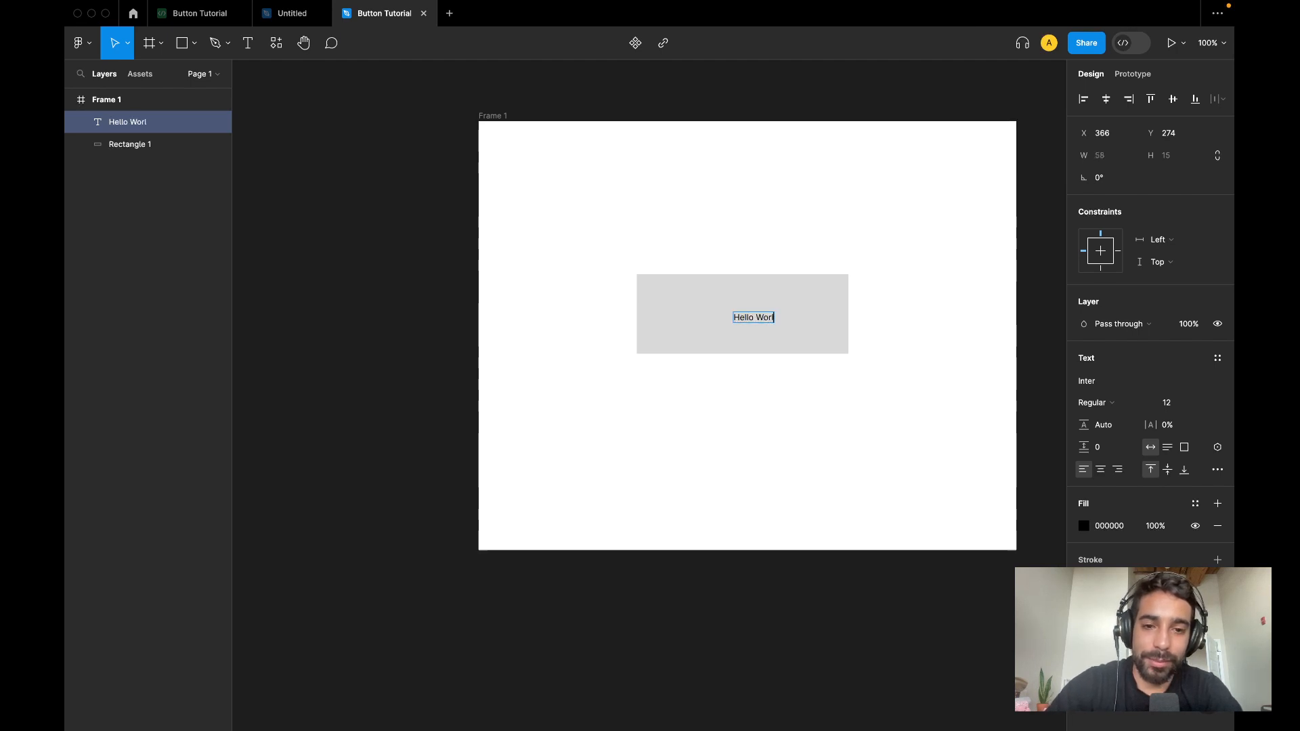
pyautogui.click(731, 220)
# - Align the "Hello World" text and the rectangle on their horizontal and vertical centers
pyautogui.click(753, 319)
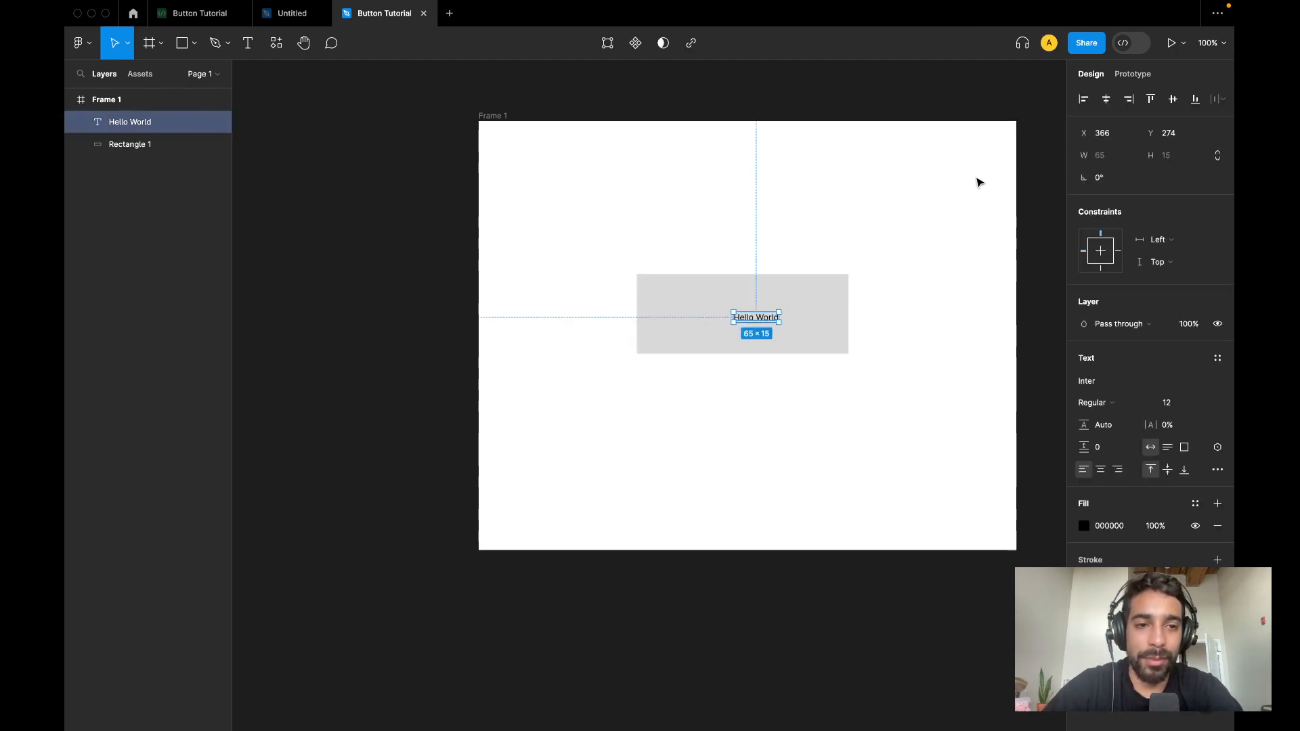
pyautogui.keyDown('shift'); pyautogui.click(692, 309); pyautogui.keyUp('shift')
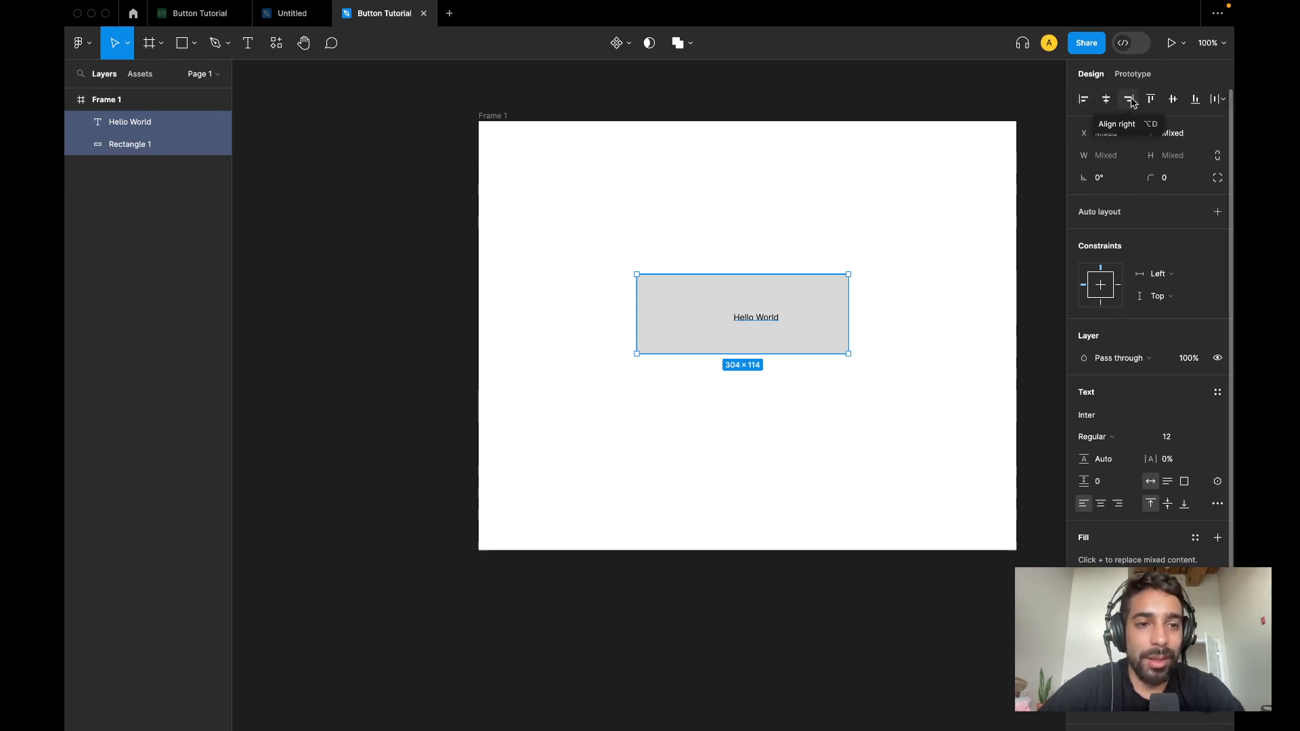
pyautogui.click(1106, 100)
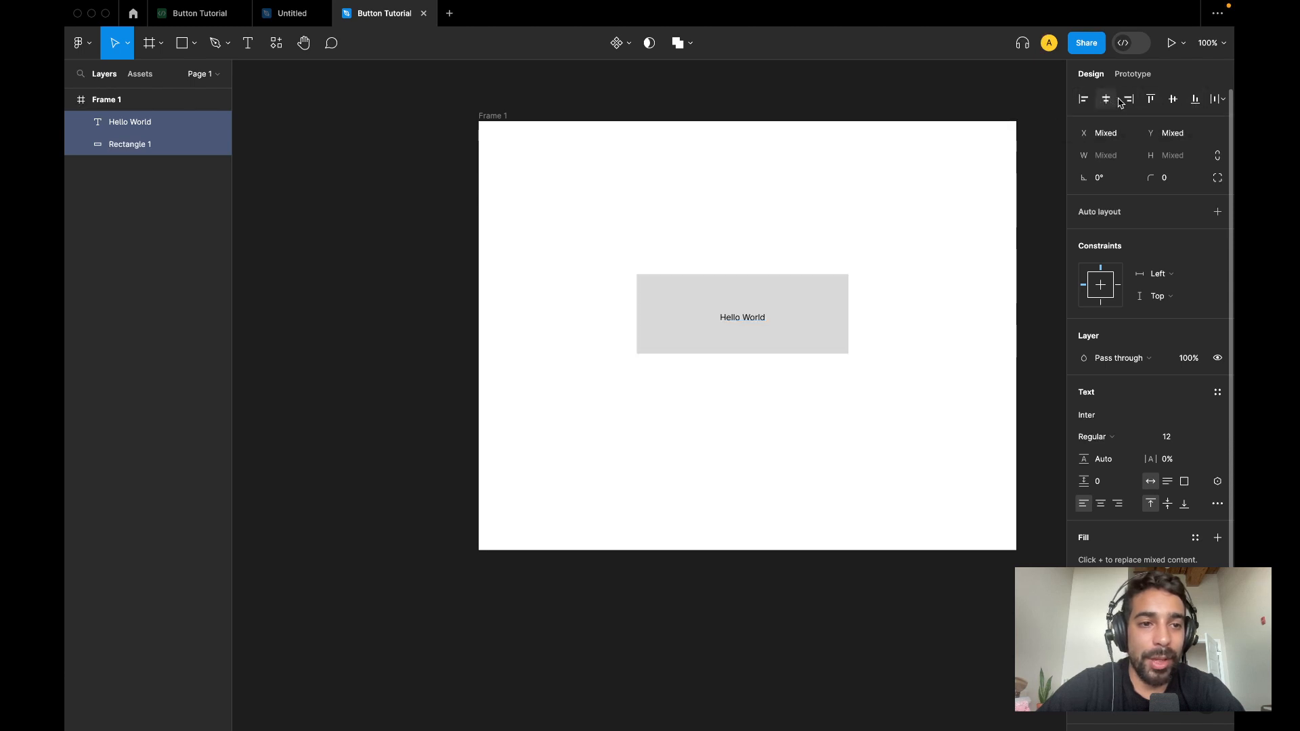
pyautogui.click(1171, 99)
pyautogui.click(830, 234)
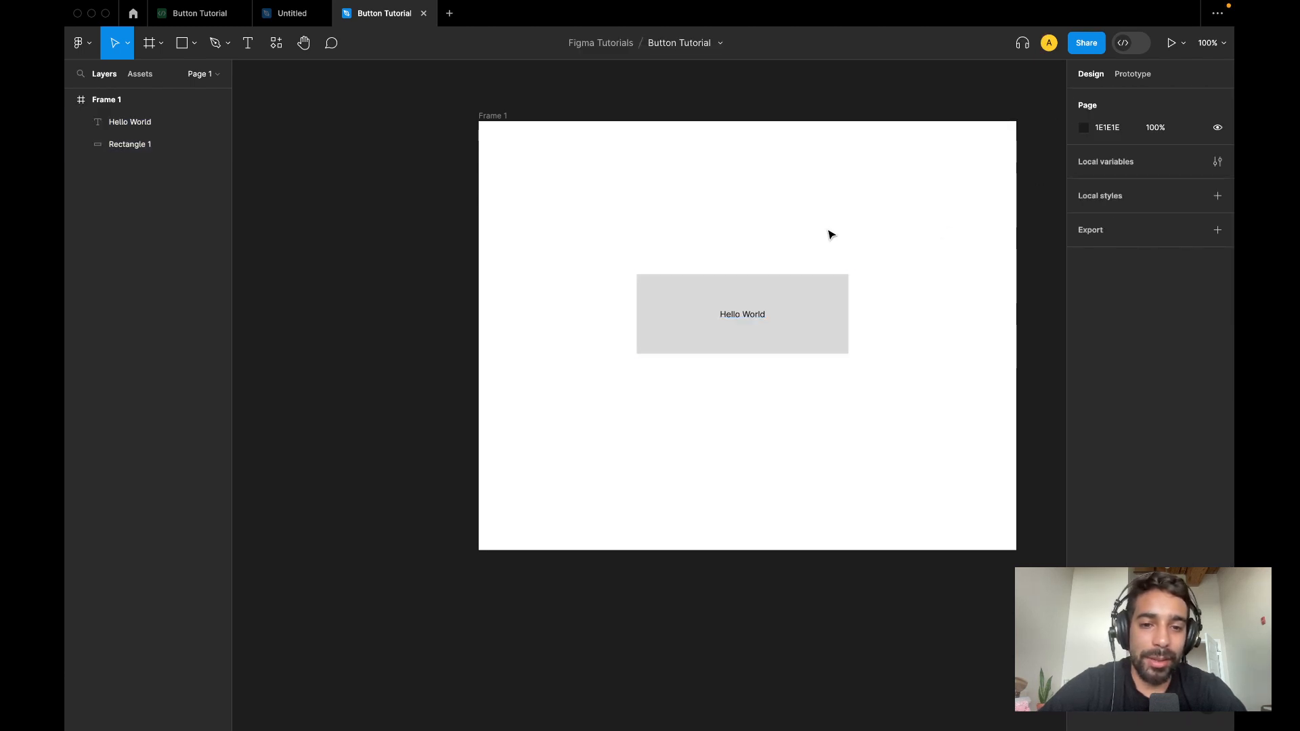
pyautogui.scroll(2, 830, 235)
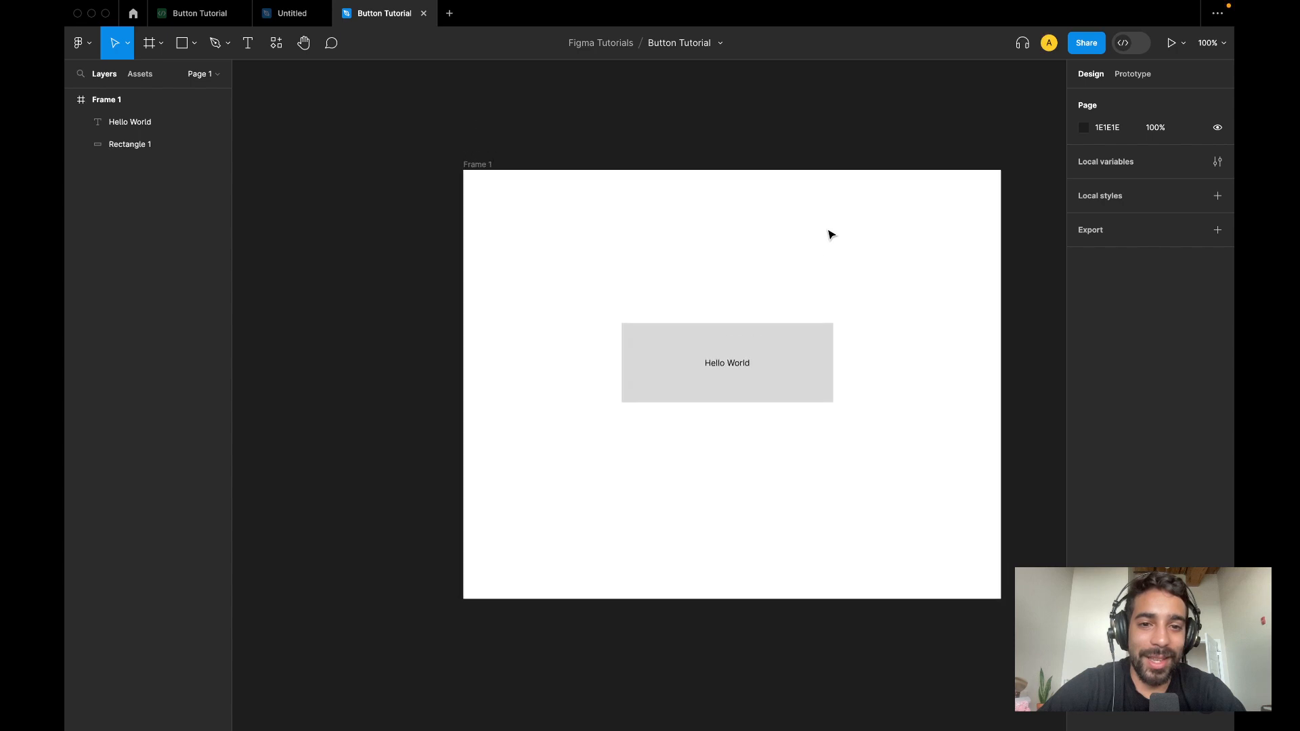
pyautogui.hscroll(2, 830, 235)
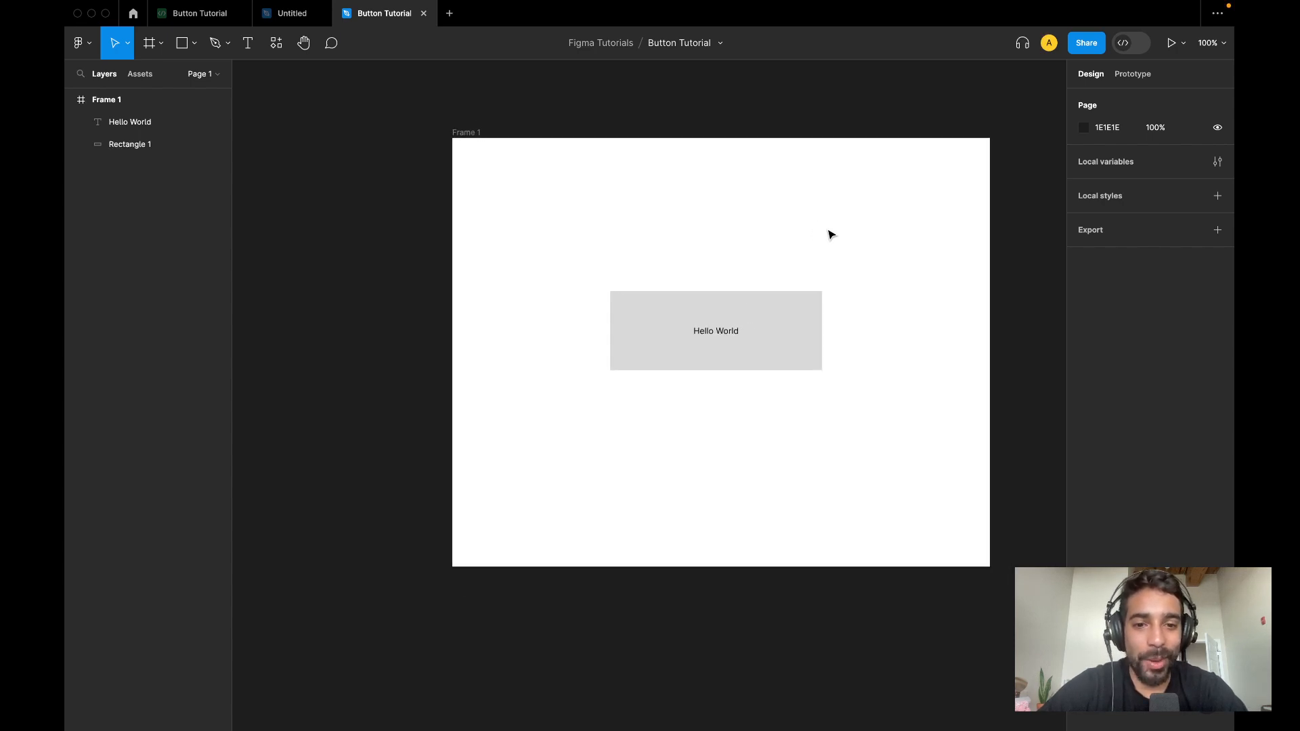
# - Inspect the generated code and spacing of the rectangle, the "Hello World" text and the frame in Dev Mode, and return to design mode
pyautogui.click(1130, 42)
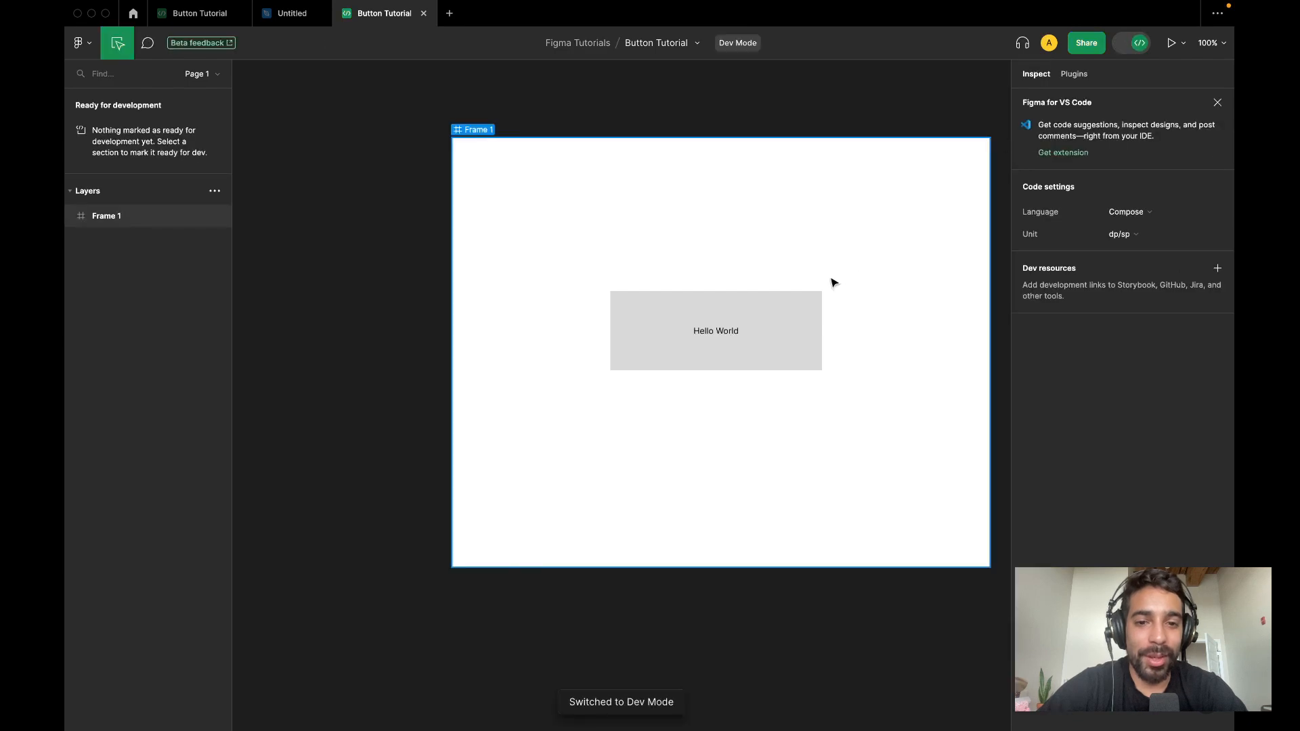
pyautogui.click(778, 322)
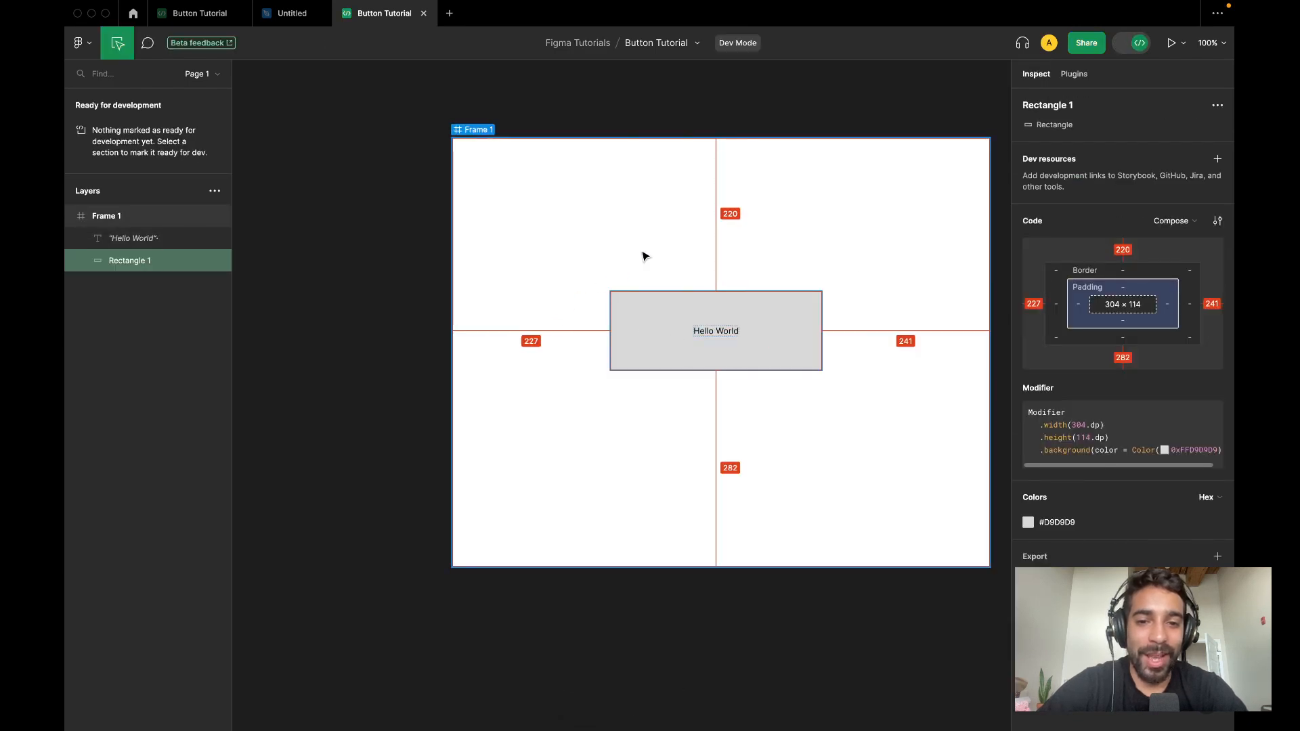
pyautogui.click(722, 336)
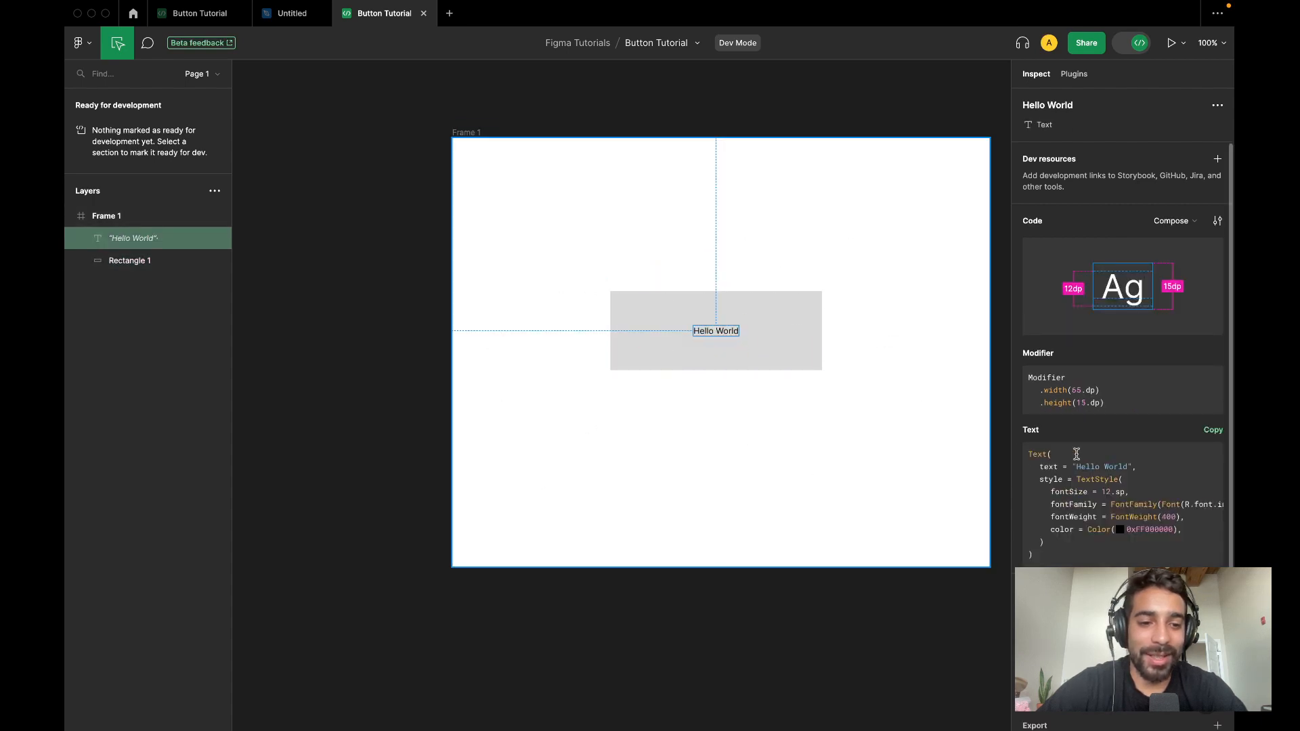
pyautogui.scroll(-2, 1077, 454)
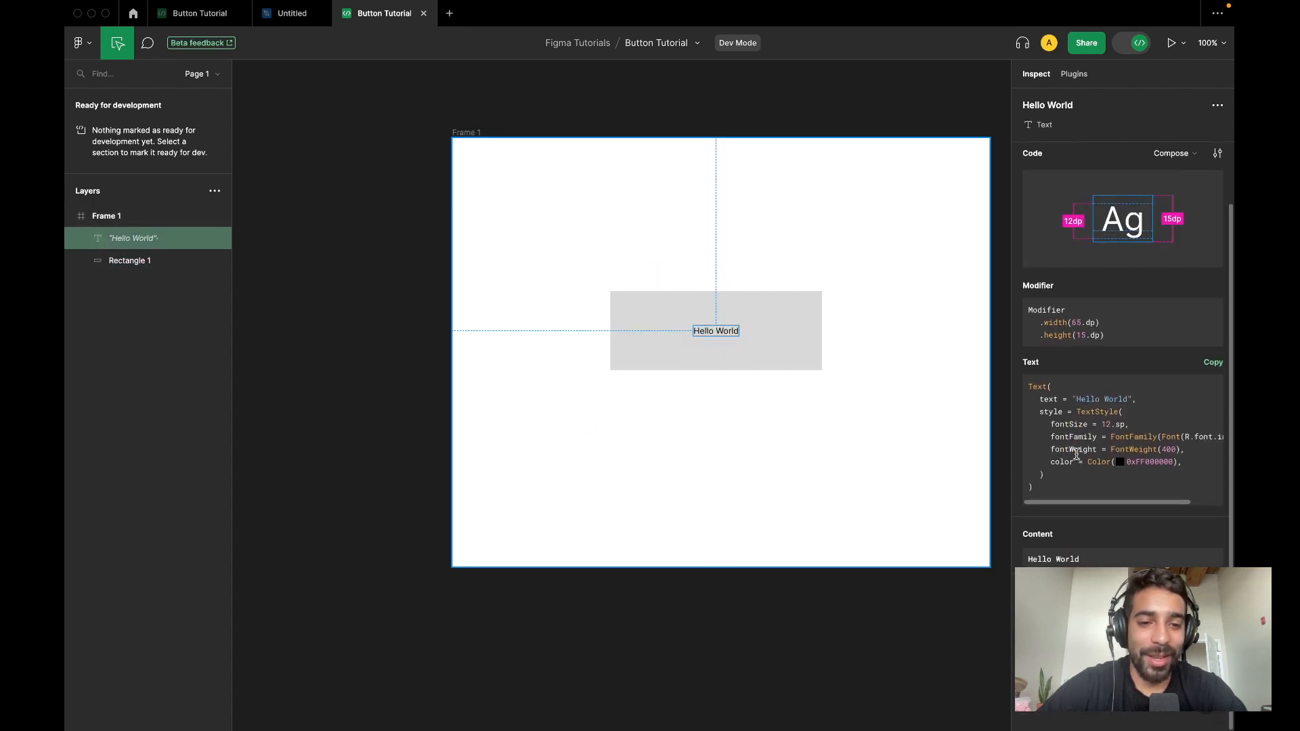
pyautogui.click(701, 307)
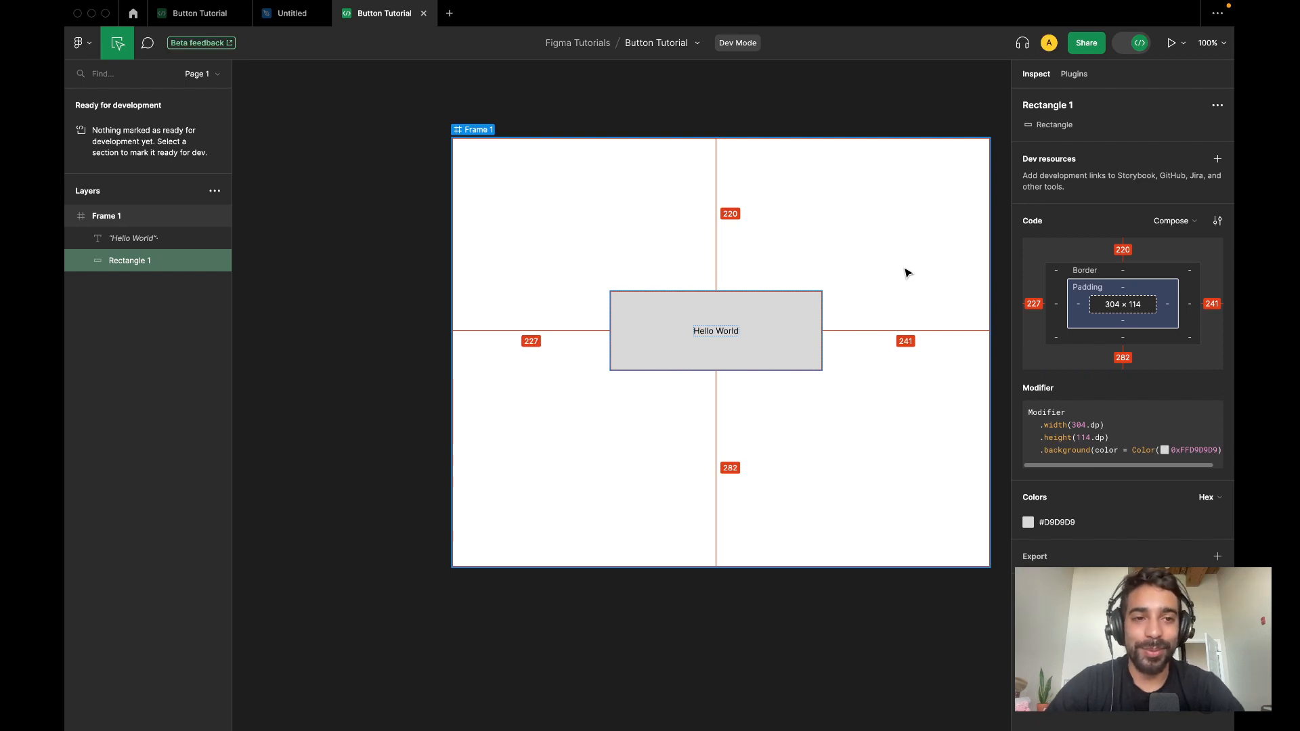
pyautogui.click(882, 184)
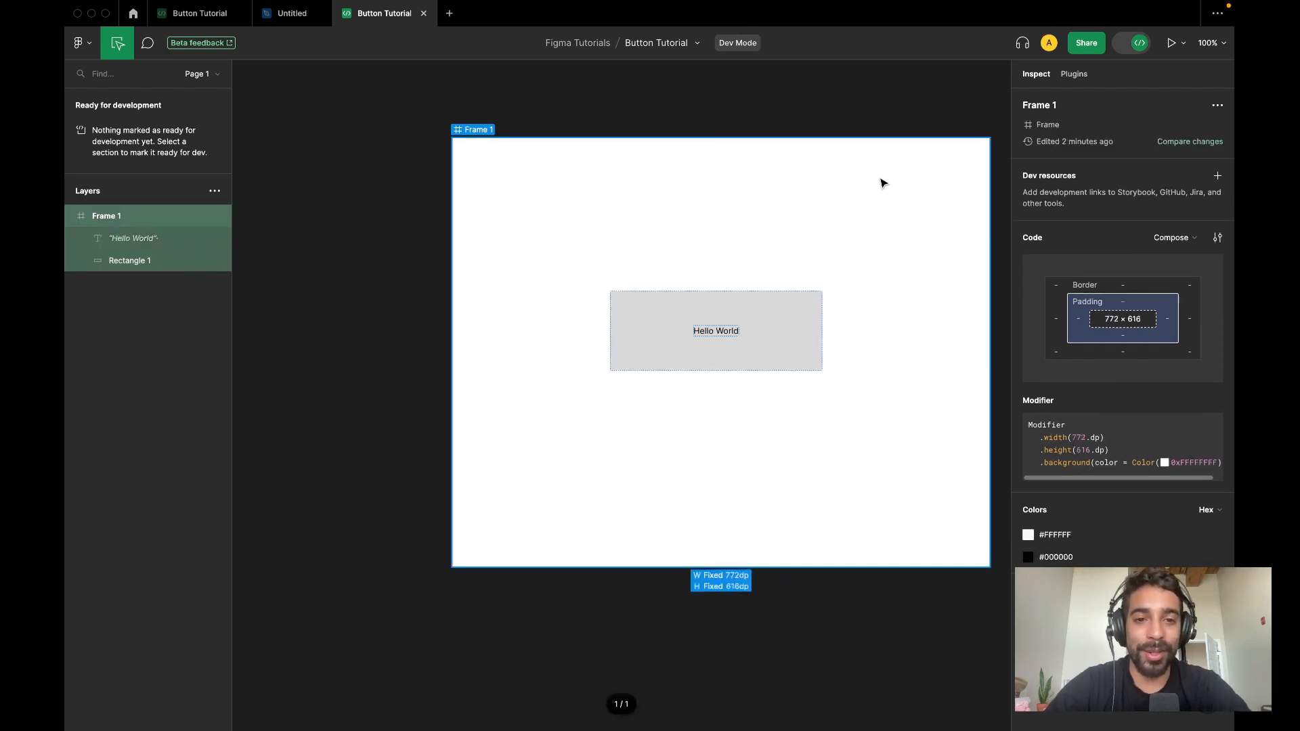
pyautogui.click(621, 329)
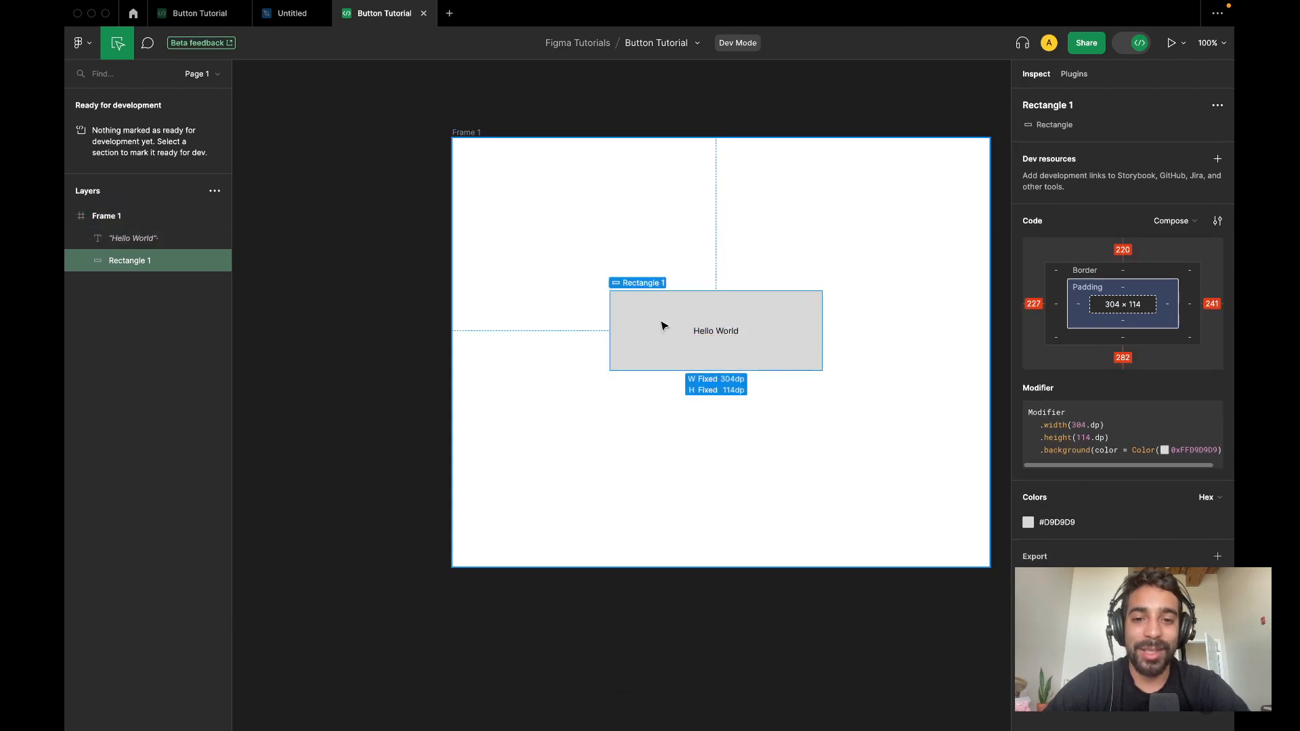
pyautogui.press('Escape')
pyautogui.press('Escape')
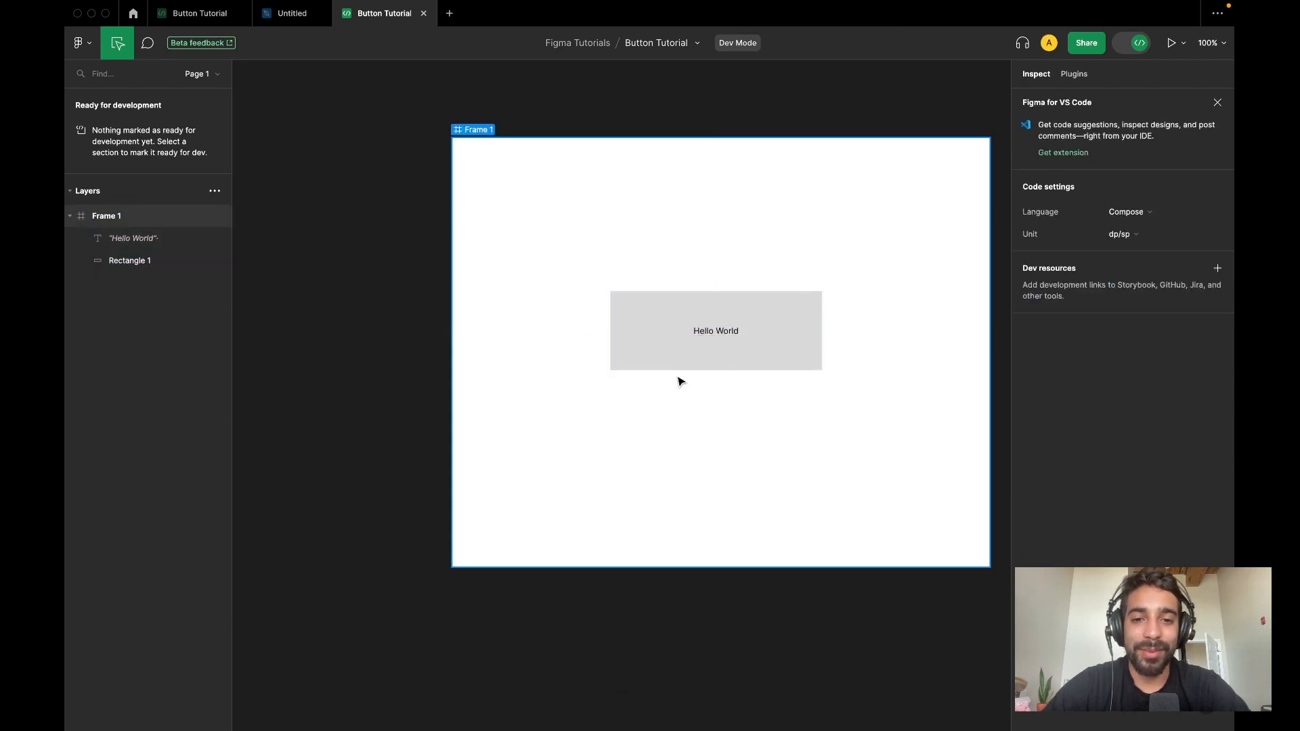
pyautogui.click(1133, 43)
# - Delete the rectangle, the "Hello World" text and the frame to clear the canvas
pyautogui.click(653, 358)
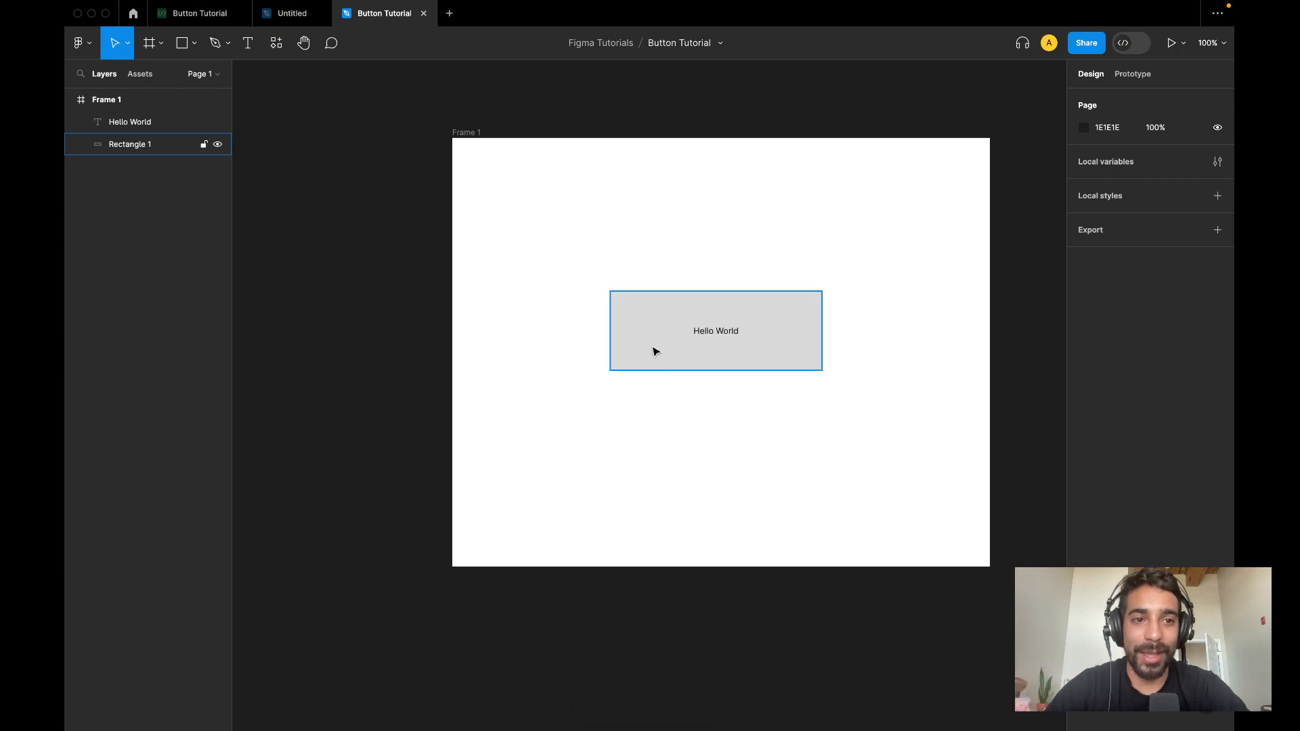
pyautogui.click(654, 351)
pyautogui.press('Delete')
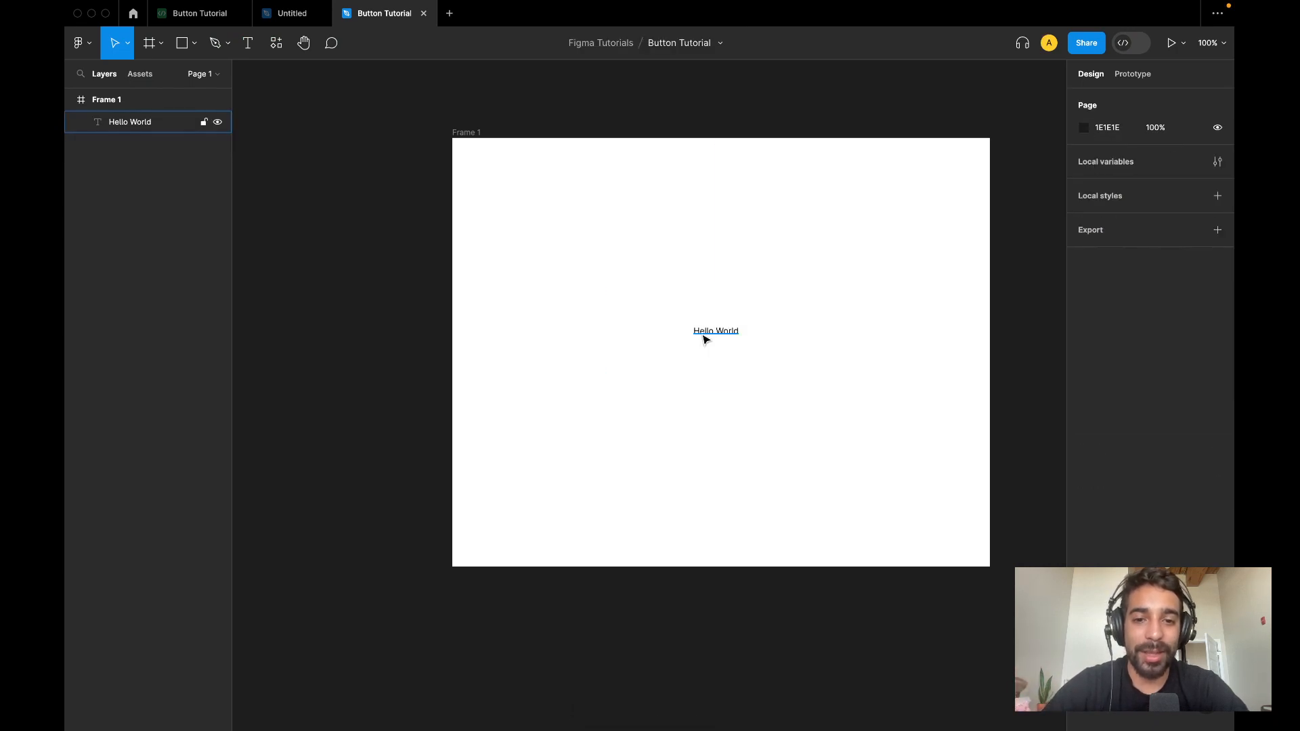
pyautogui.click(704, 339)
pyautogui.press('Delete')
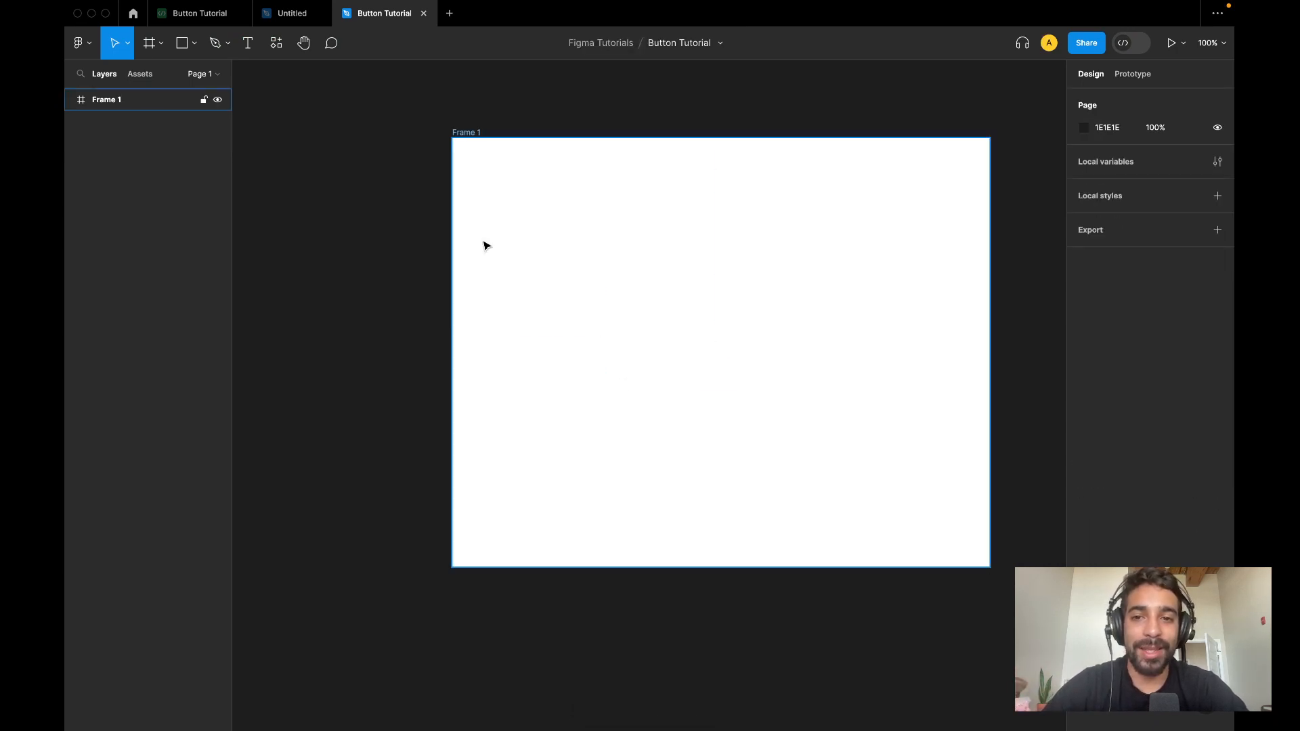
pyautogui.click(466, 132)
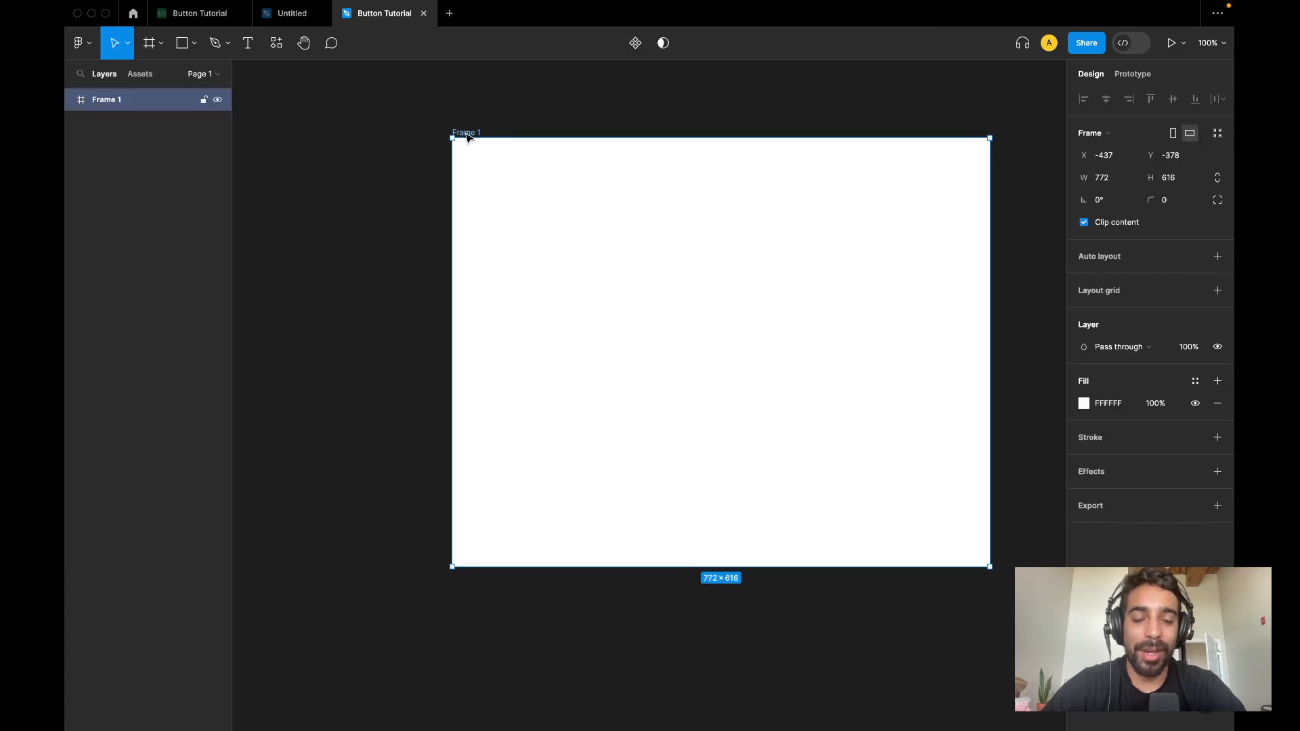
pyautogui.press('Delete')
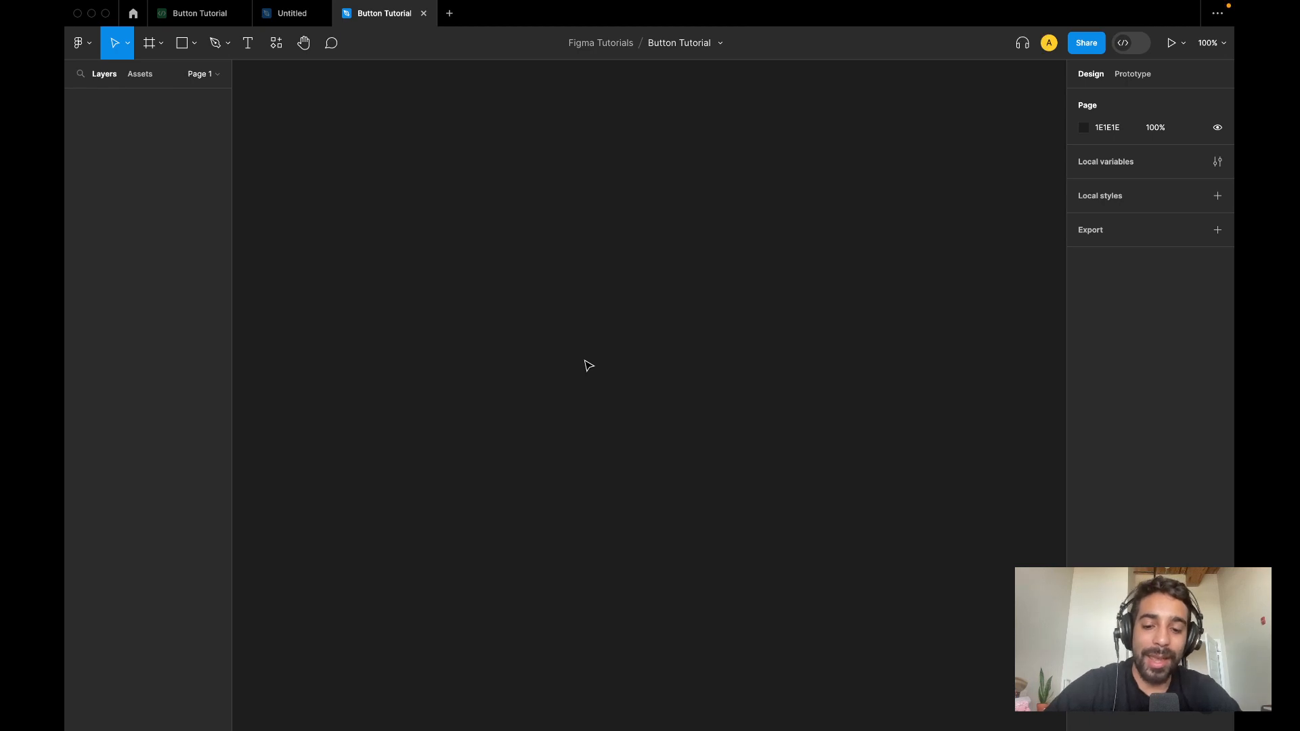
# - Draw a frame about 345 × 136 on the empty canvas and shift it horizontally to about X -252
pyautogui.press('f')
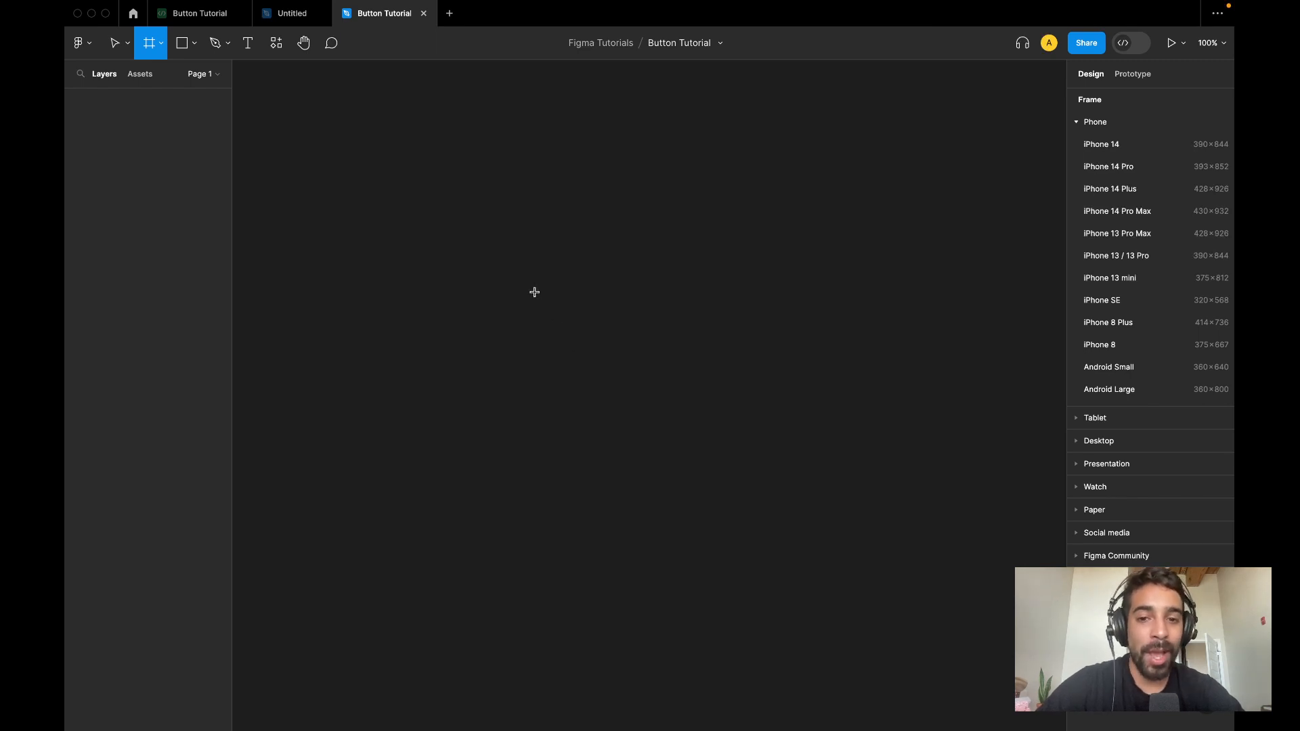
pyautogui.moveTo(516, 263); pyautogui.dragTo(757, 358)
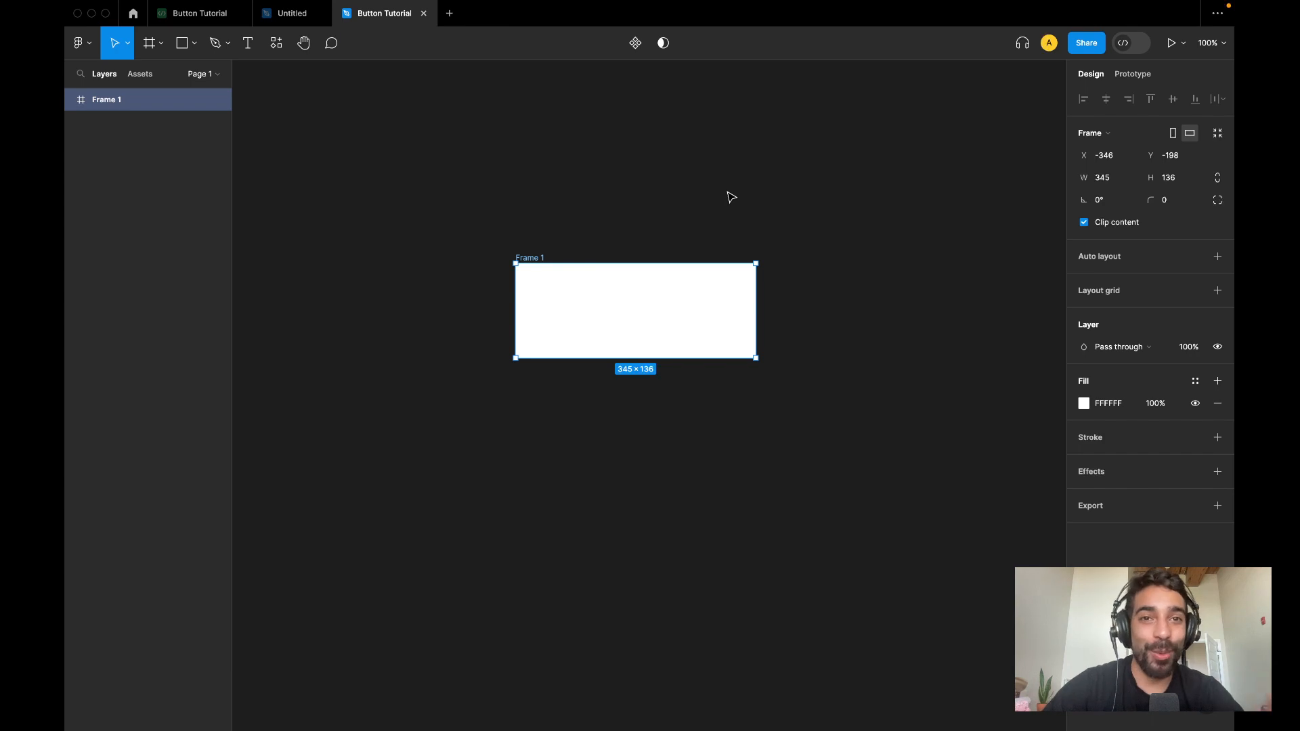
pyautogui.click(696, 180)
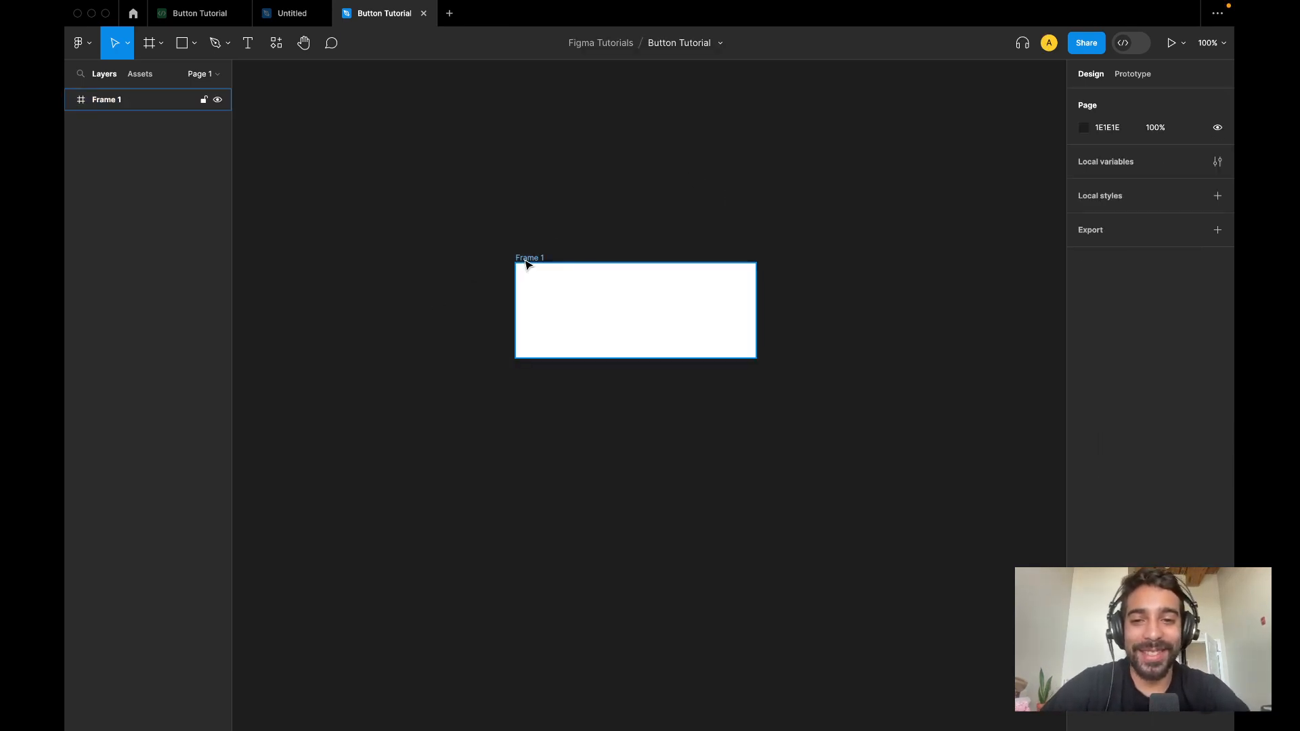
pyautogui.moveTo(527, 264); pyautogui.dragTo(592, 264)
pyautogui.click(528, 299)
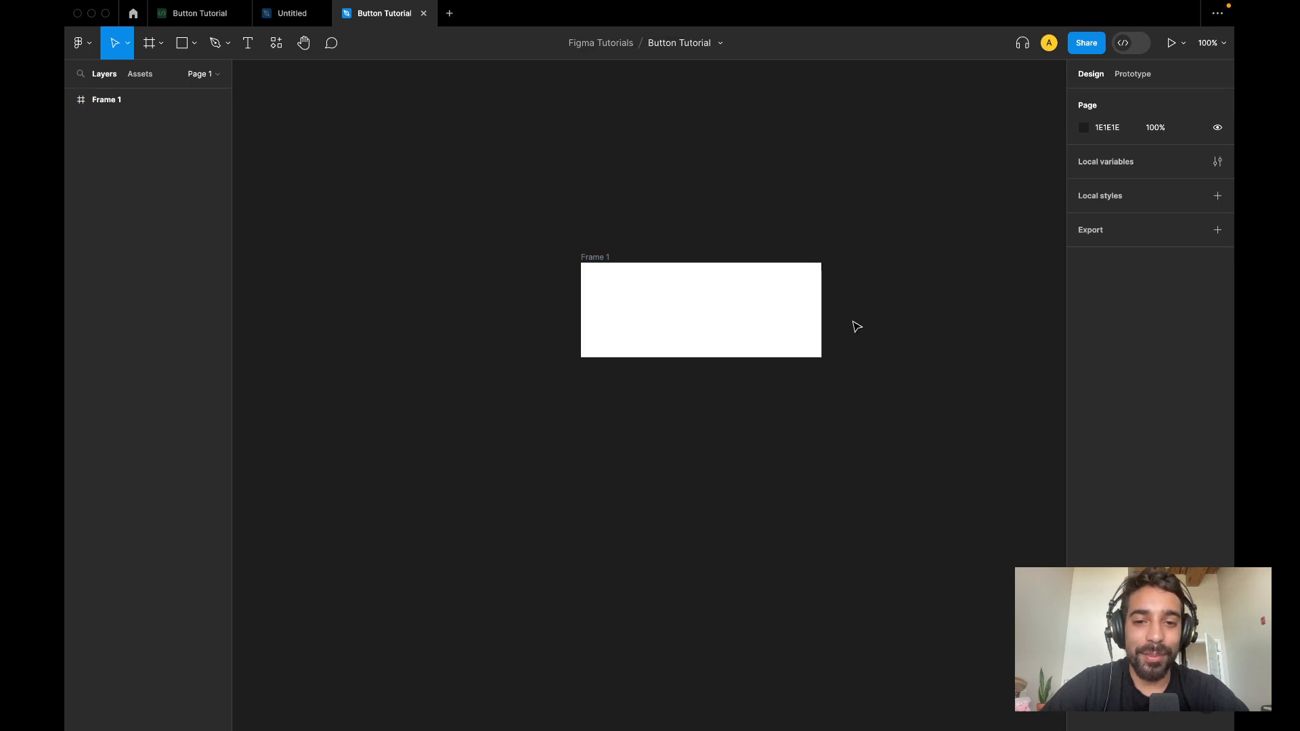
# - Rename the new frame as "Button"
pyautogui.doubleClick(600, 259)
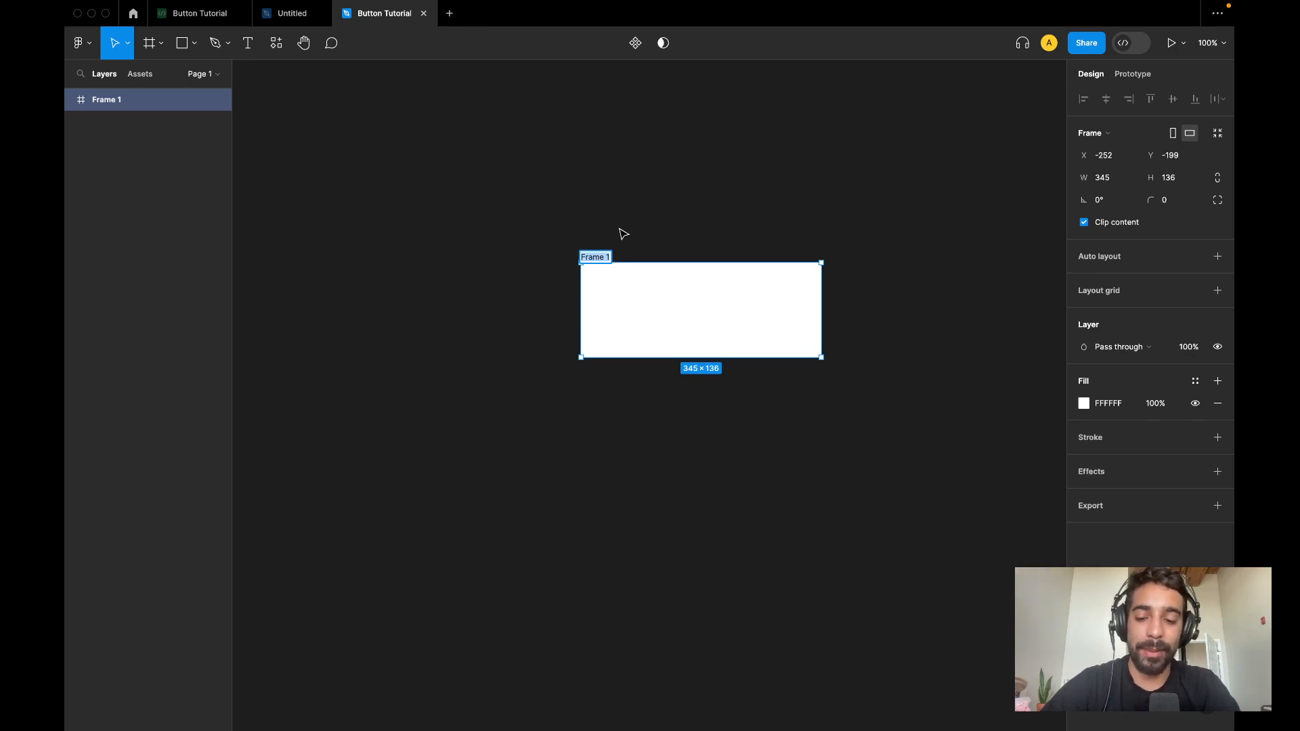
pyautogui.write('But')
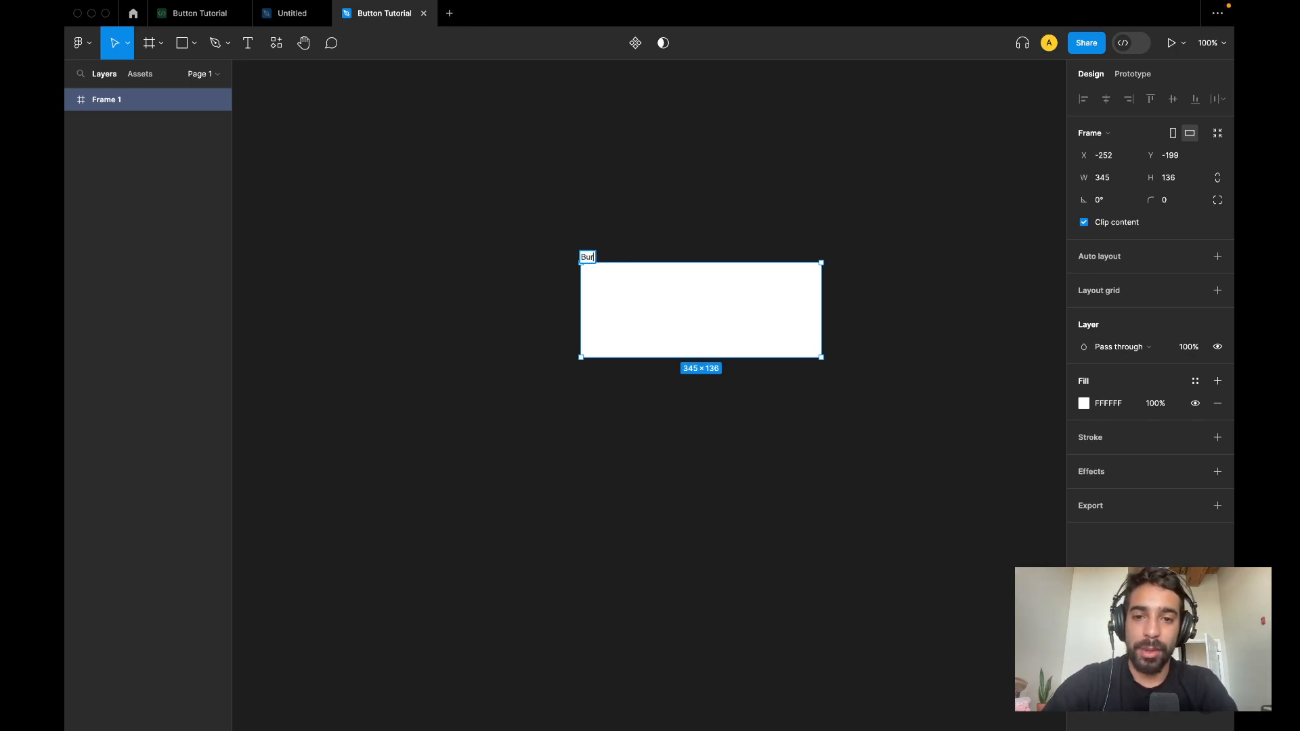
pyautogui.write('t')
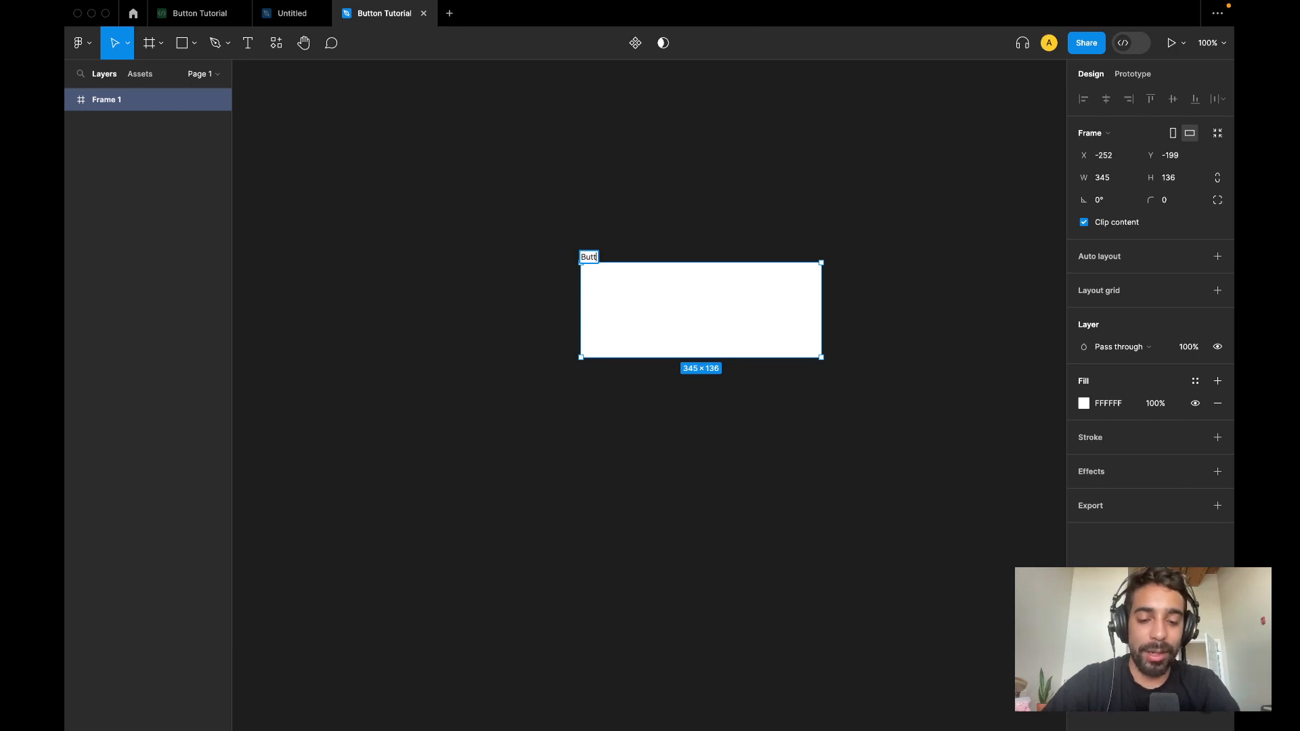
pyautogui.write('on')
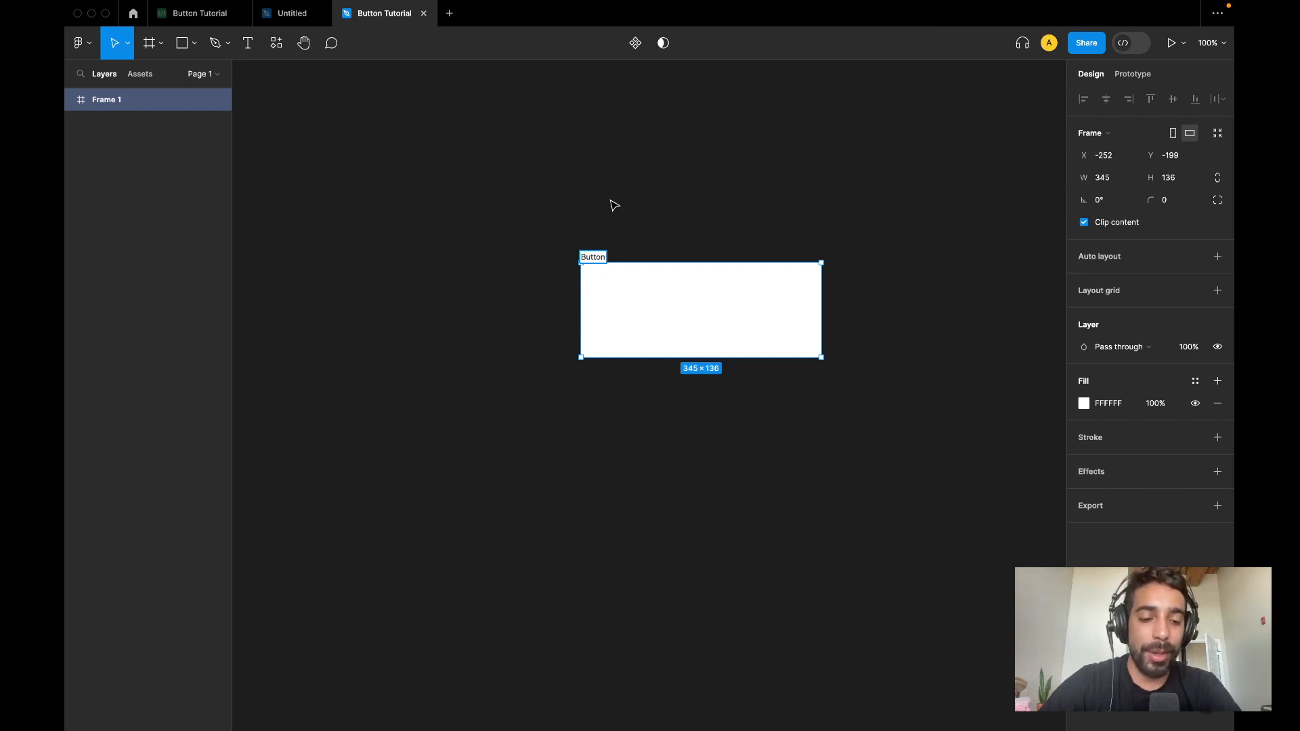
pyautogui.press('Return')
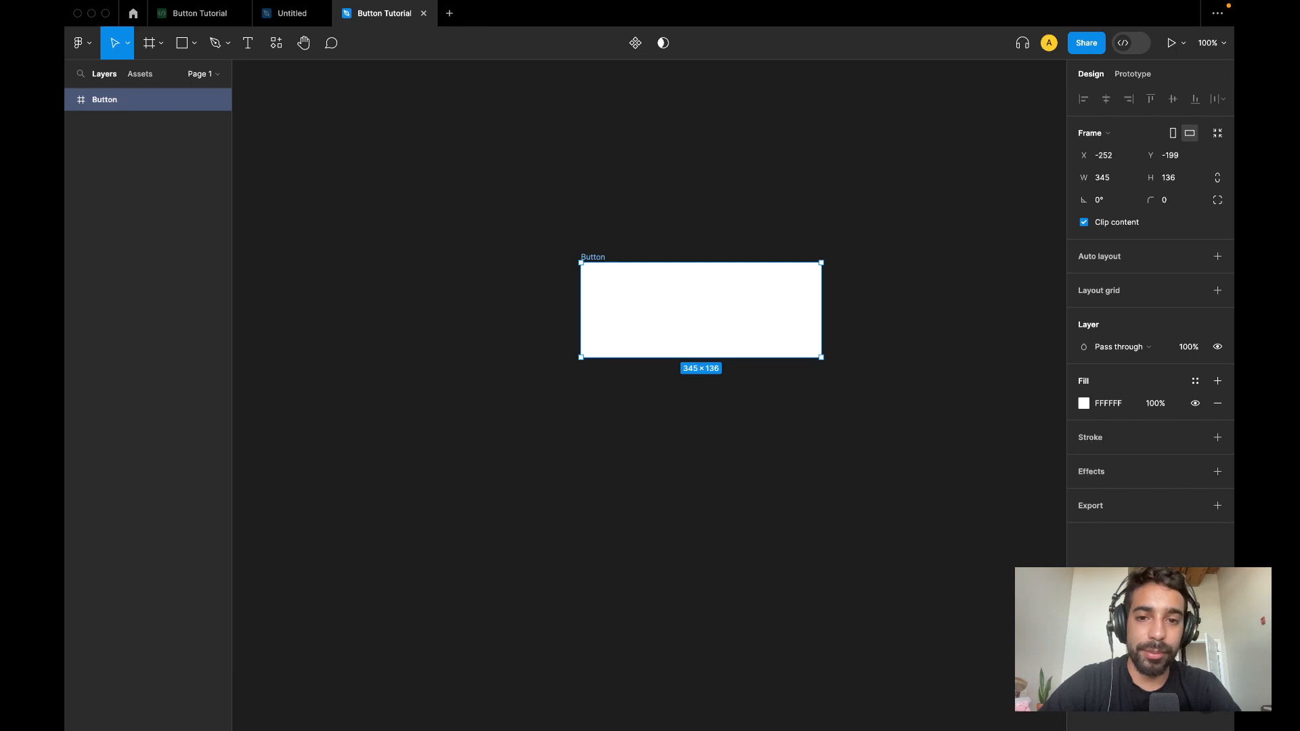
pyautogui.click(626, 190)
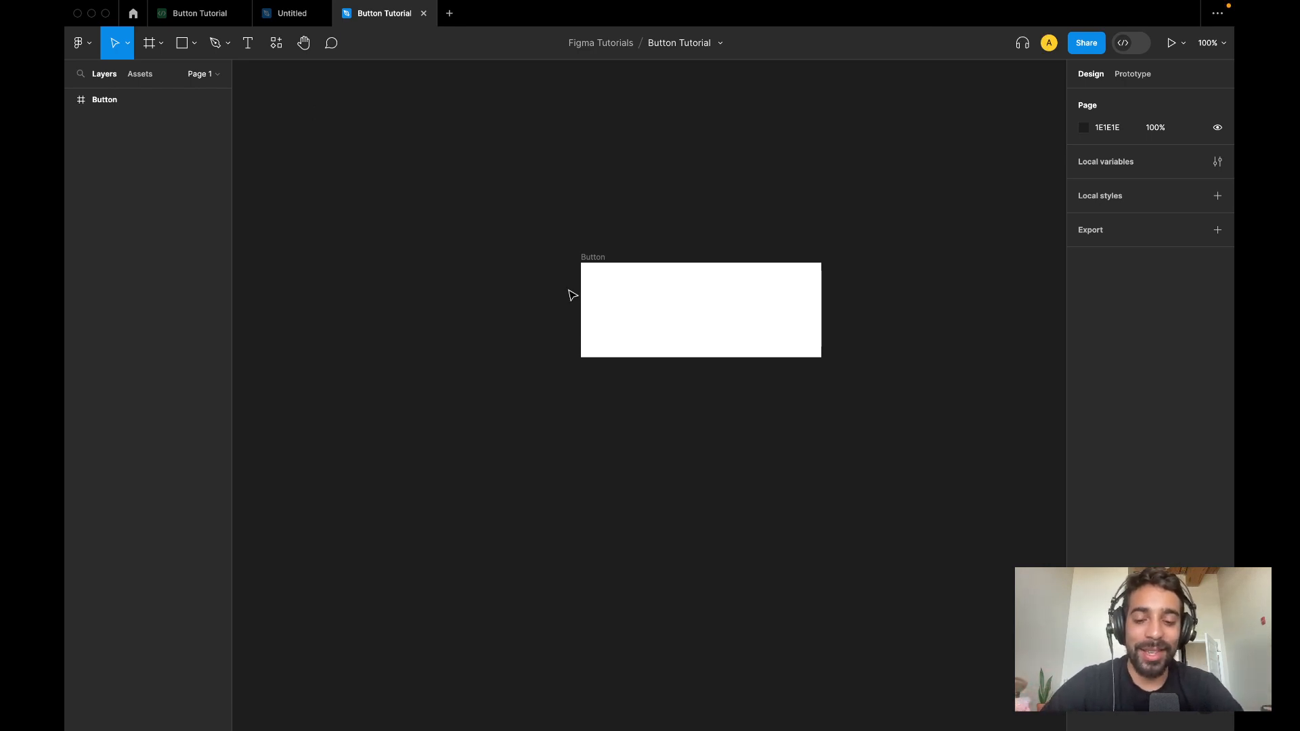
# - Add a text layer reading "Button" on the canvas below the Button frame
pyautogui.scroll(-2, 571, 293)
pyautogui.hscroll(1, 571, 293)
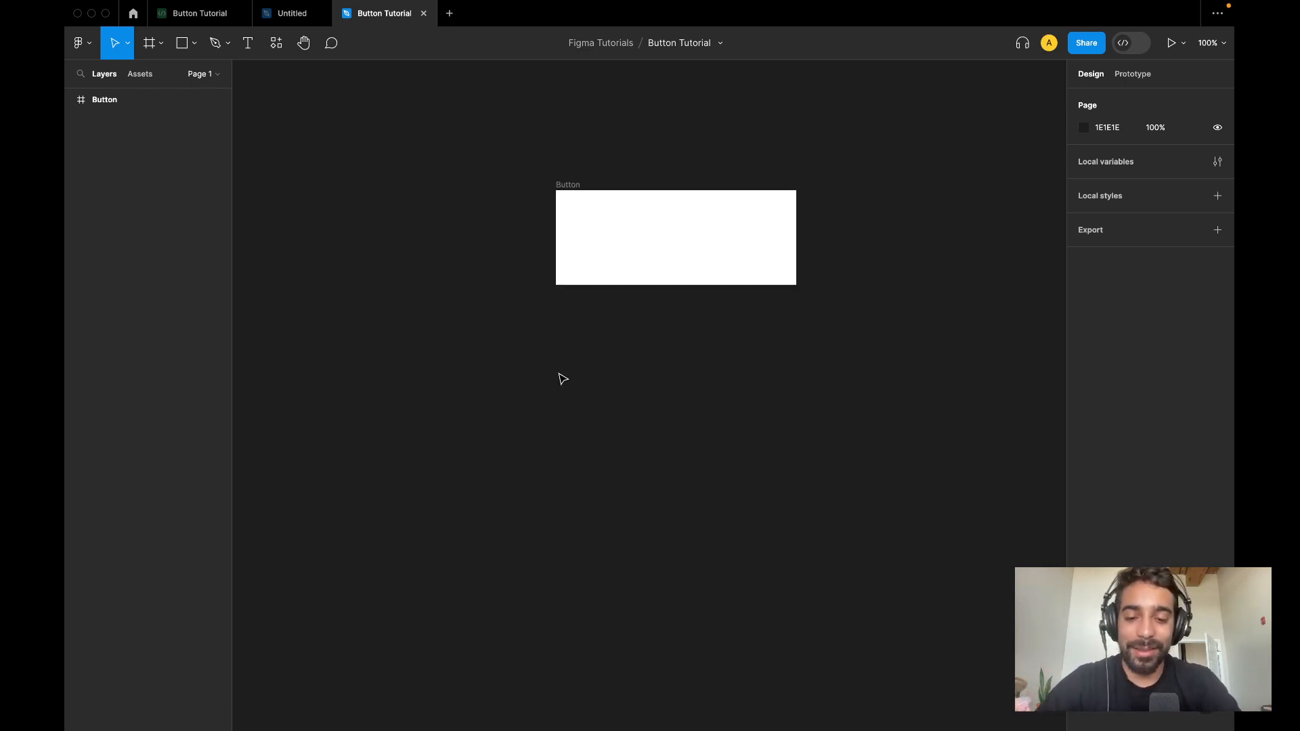
pyautogui.press('t')
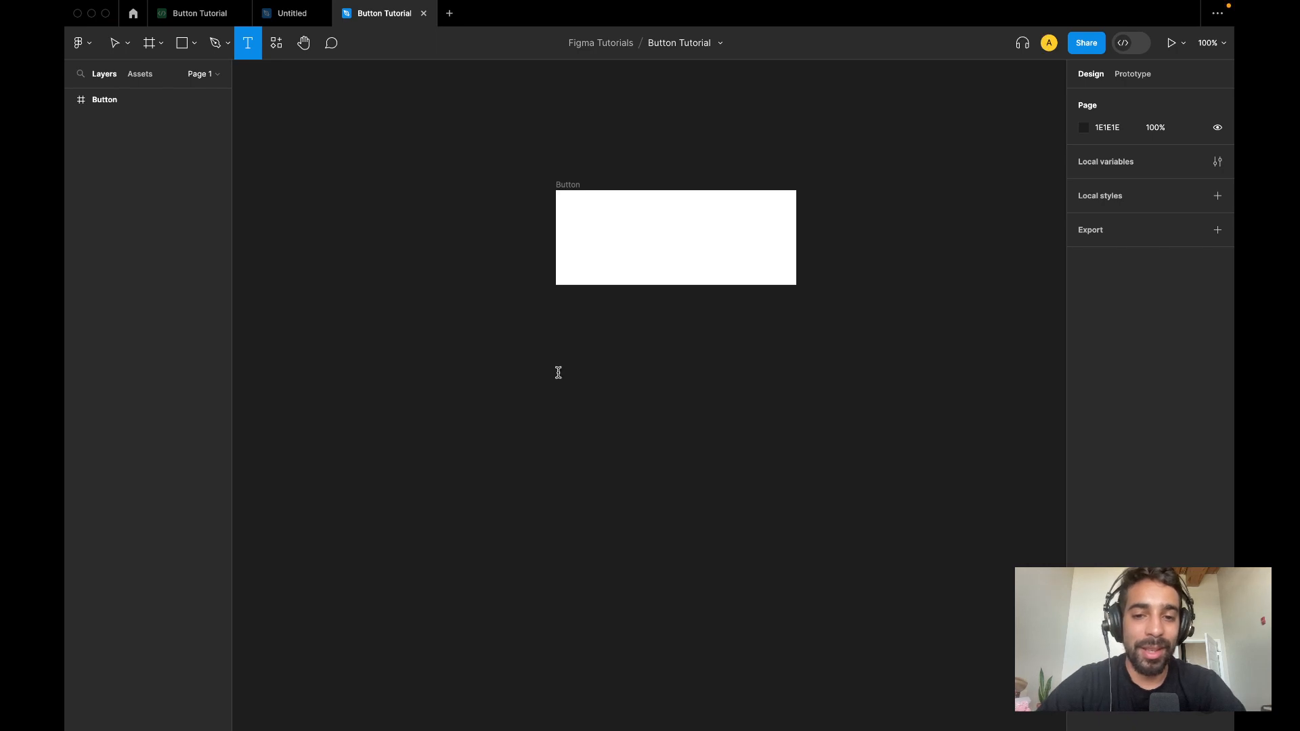
pyautogui.click(558, 372)
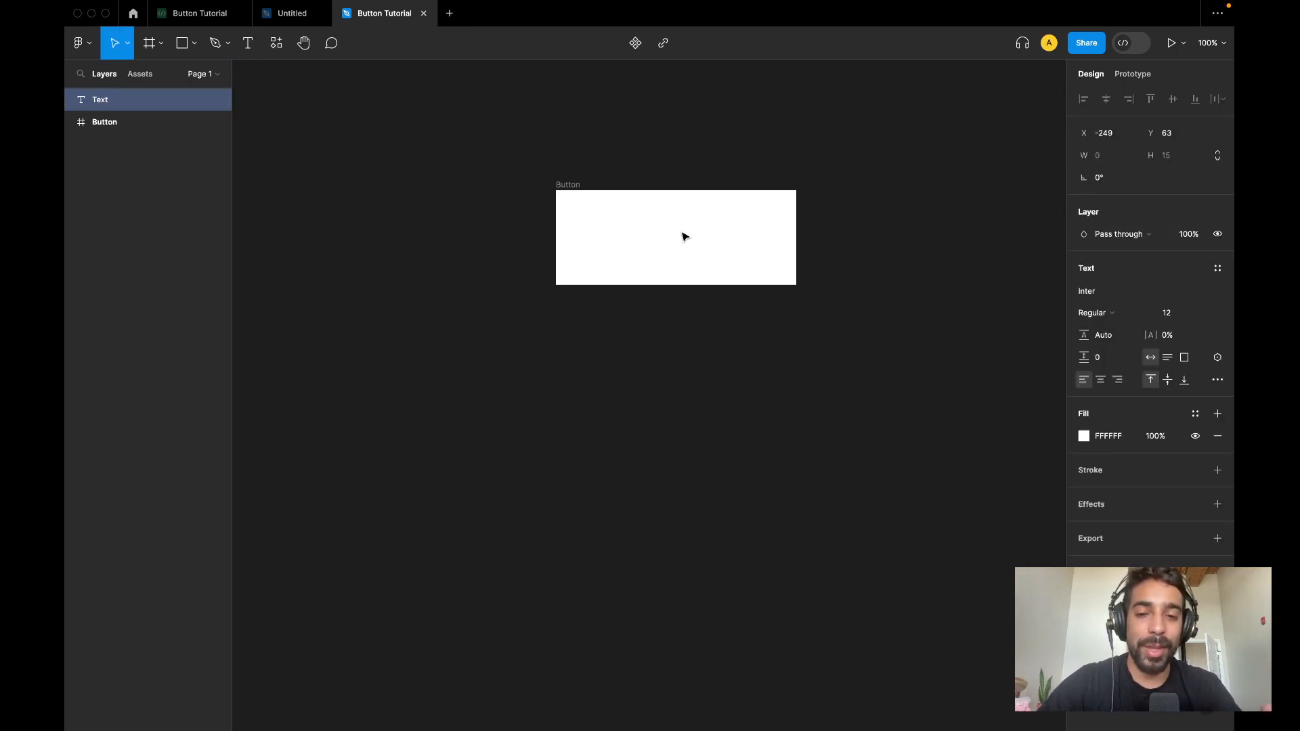
pyautogui.write('Hel')
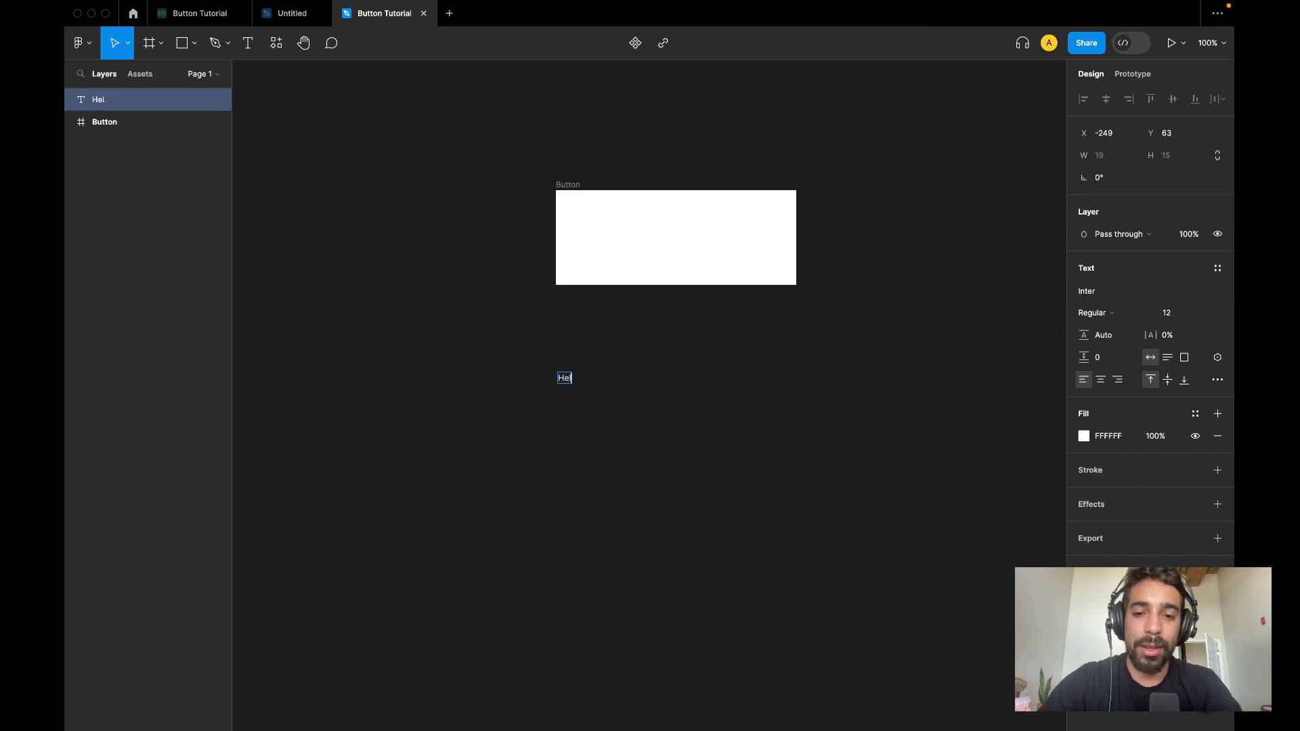
pyautogui.write('lo World')
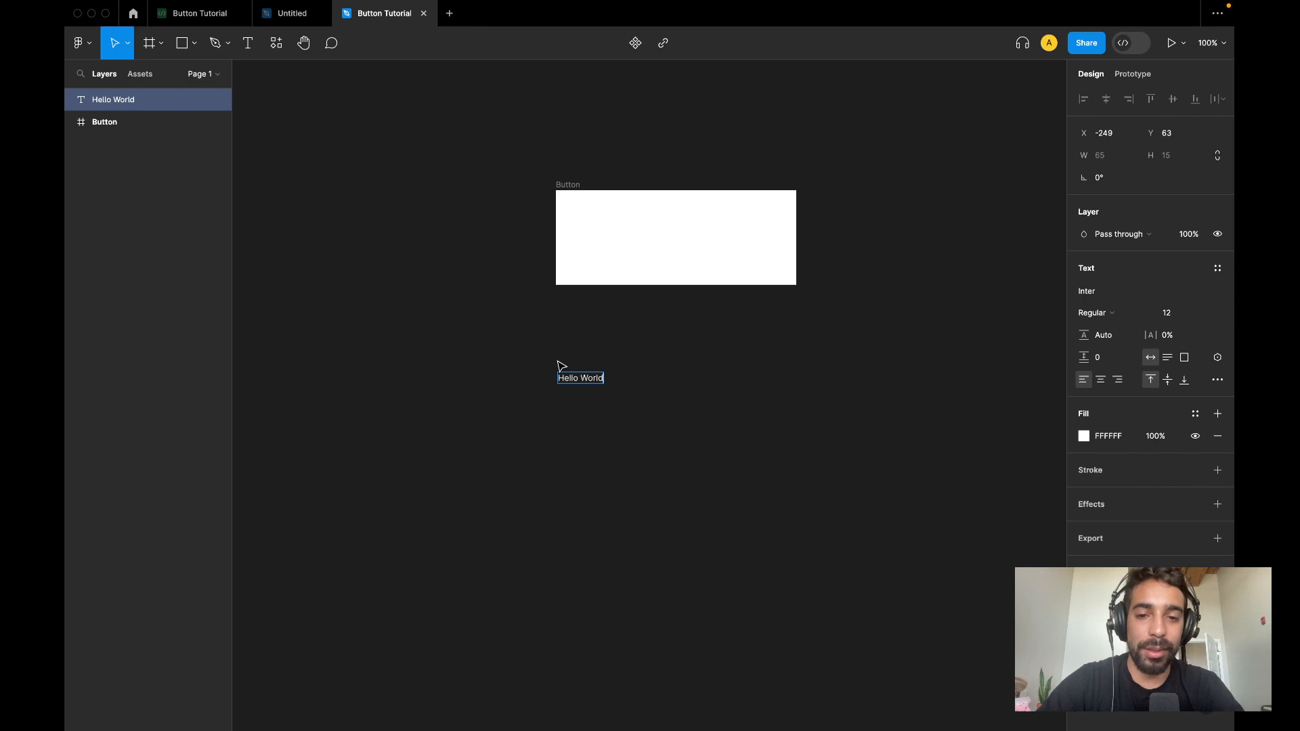
pyautogui.tripleClick(579, 379)
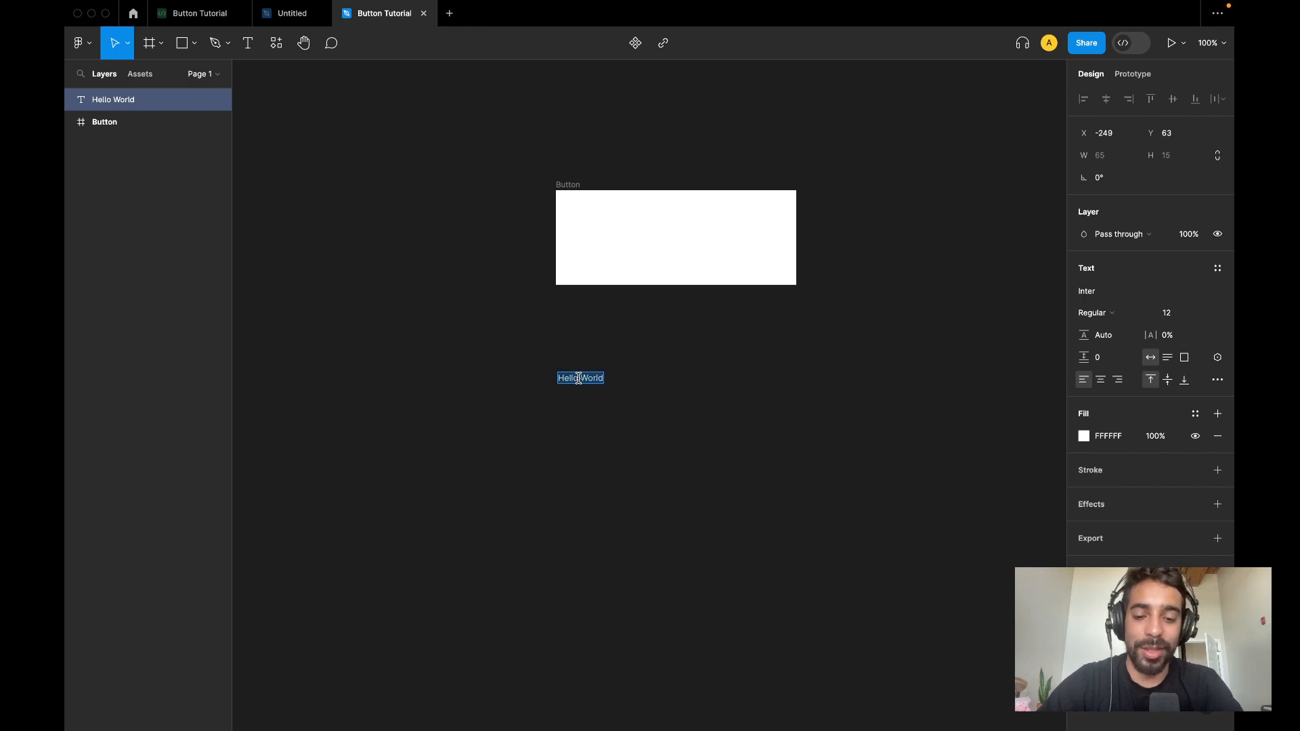
pyautogui.write('Button')
pyautogui.press('Escape')
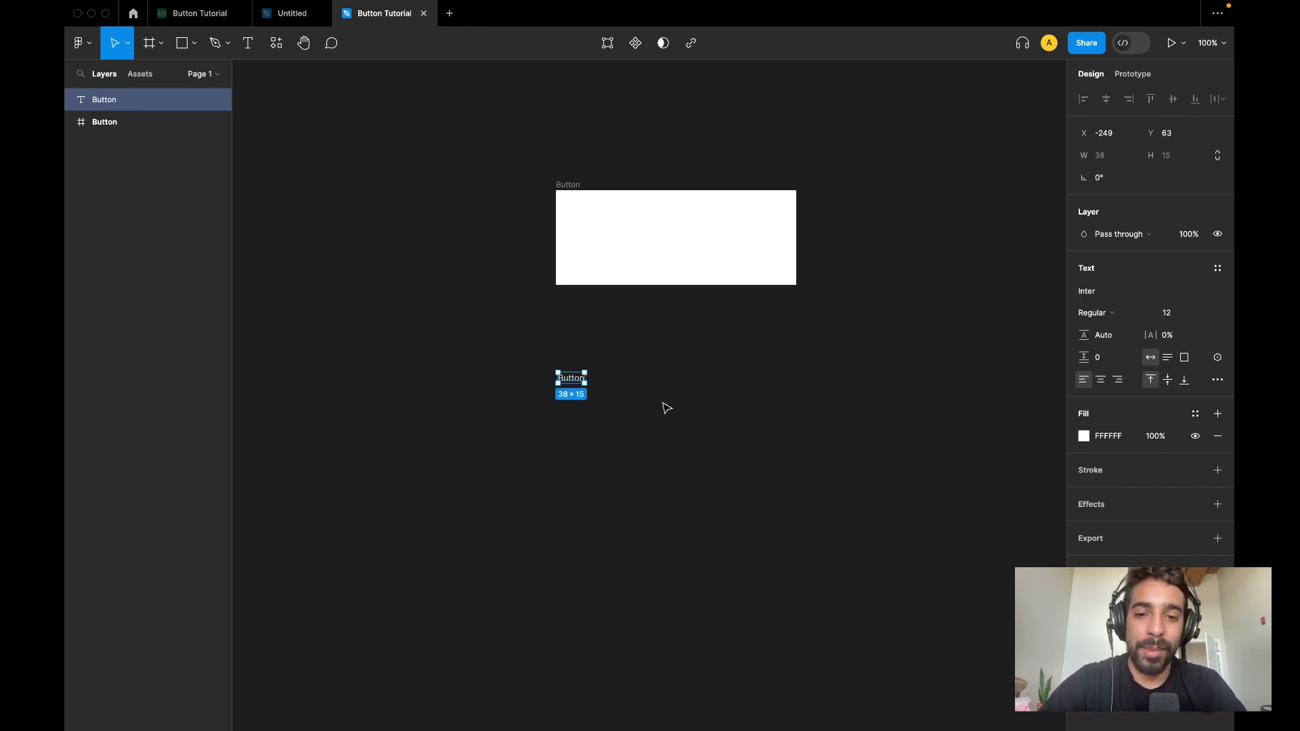
pyautogui.click(572, 409)
pyautogui.click(575, 381)
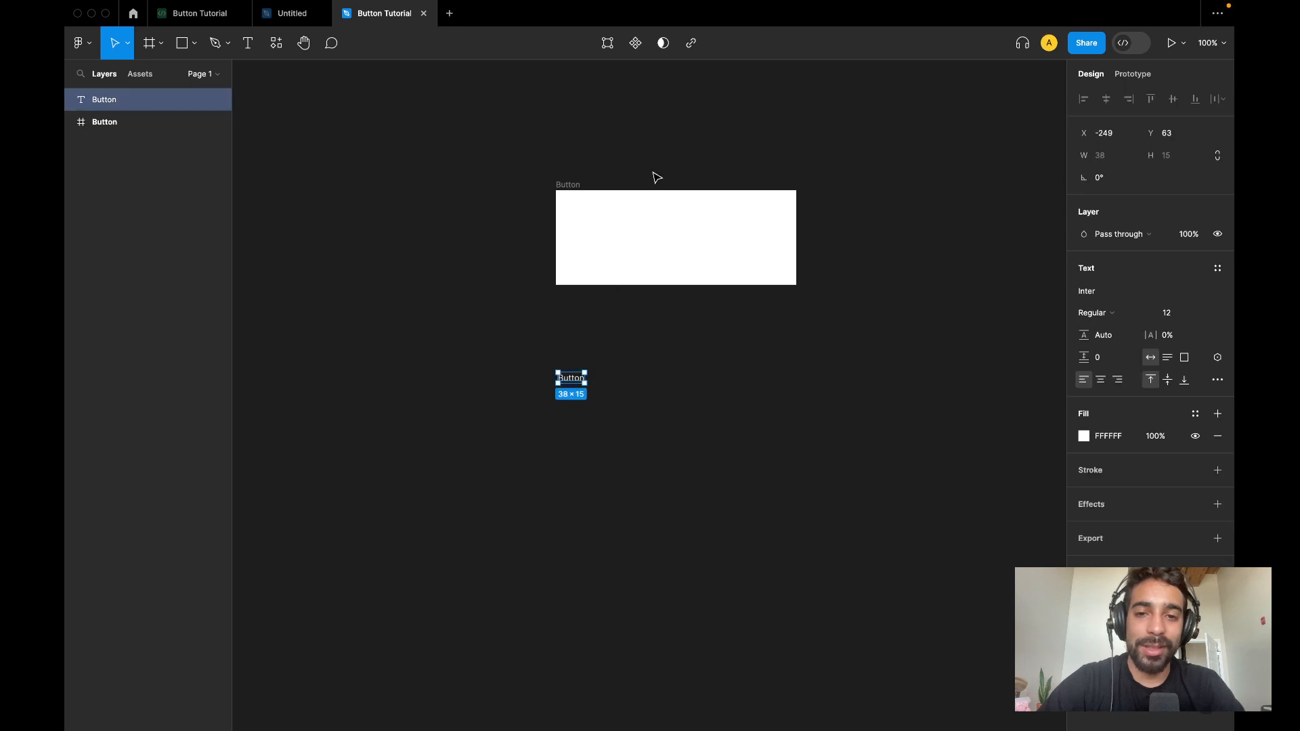
# - Change the fill of the "Button" text to black, 000000
pyautogui.click(635, 233)
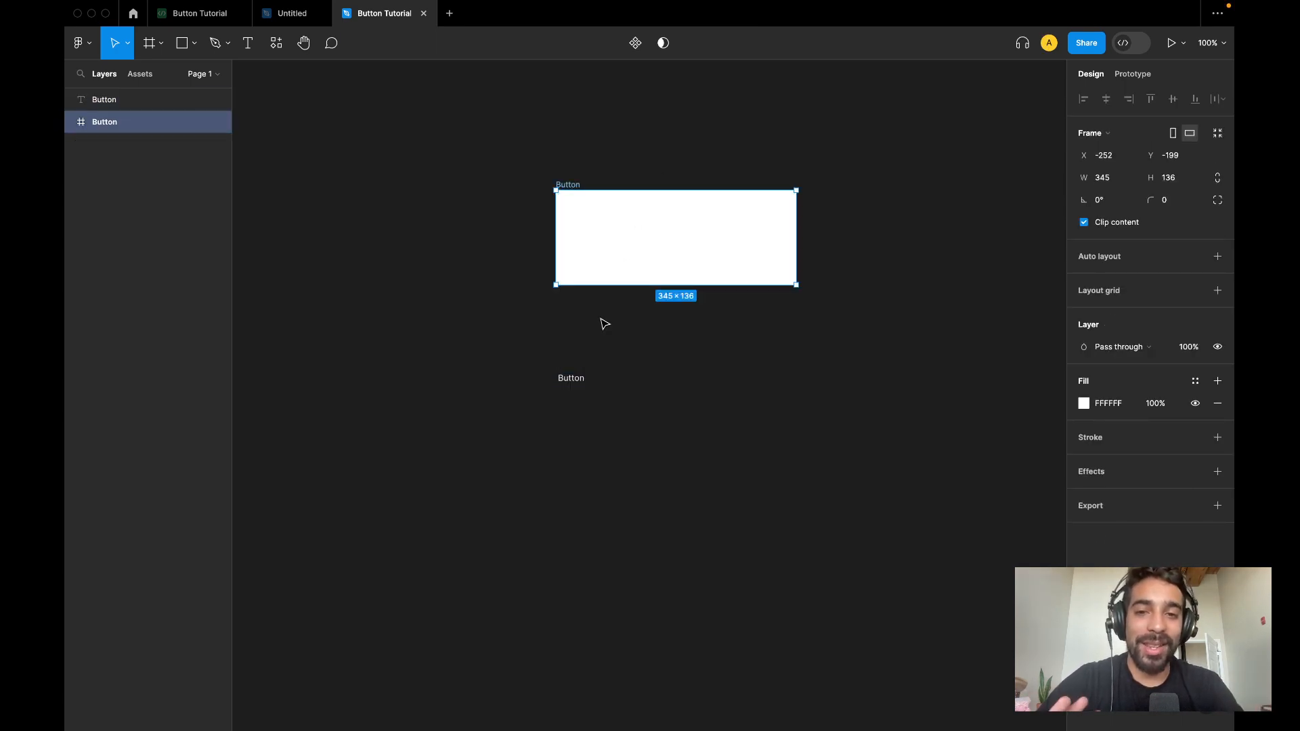
pyautogui.click(574, 382)
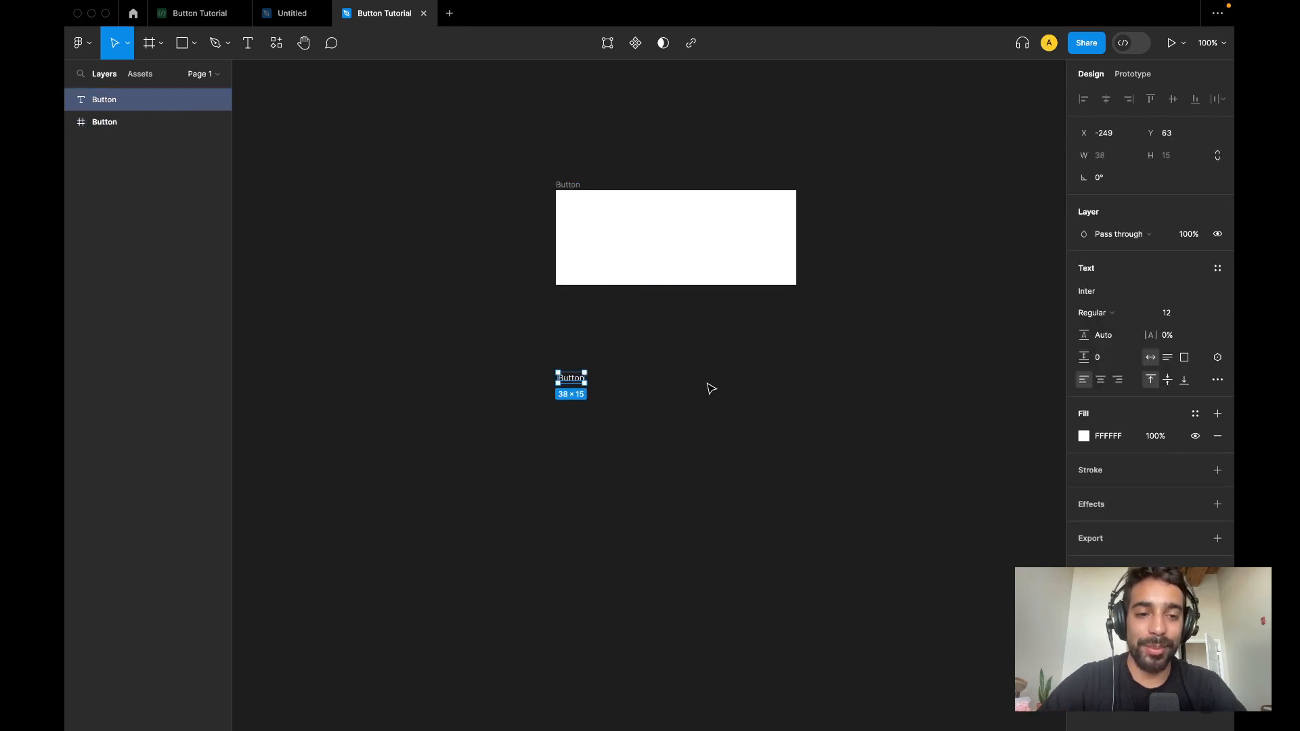
pyautogui.click(1084, 437)
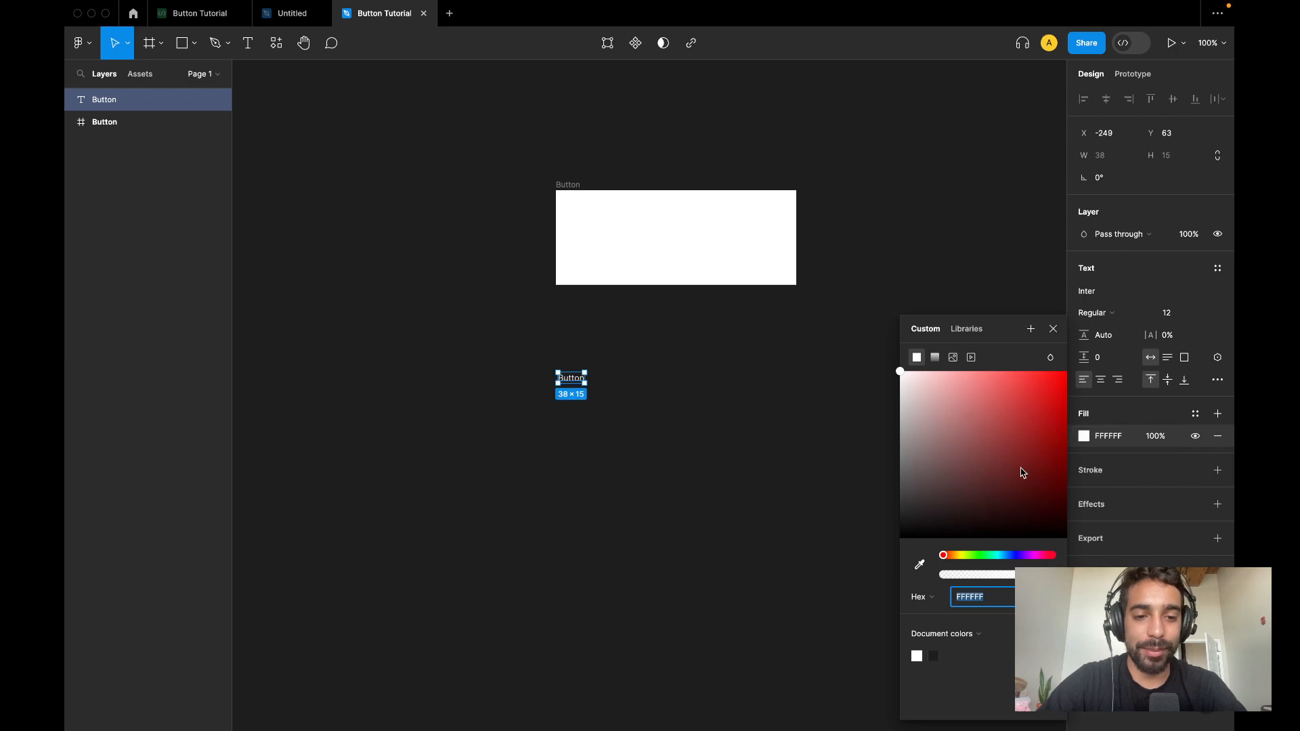
pyautogui.moveTo(1021, 470)
pyautogui.mouseDown()
pyautogui.moveTo(929, 502)
pyautogui.moveTo(896, 539)
pyautogui.mouseUp()
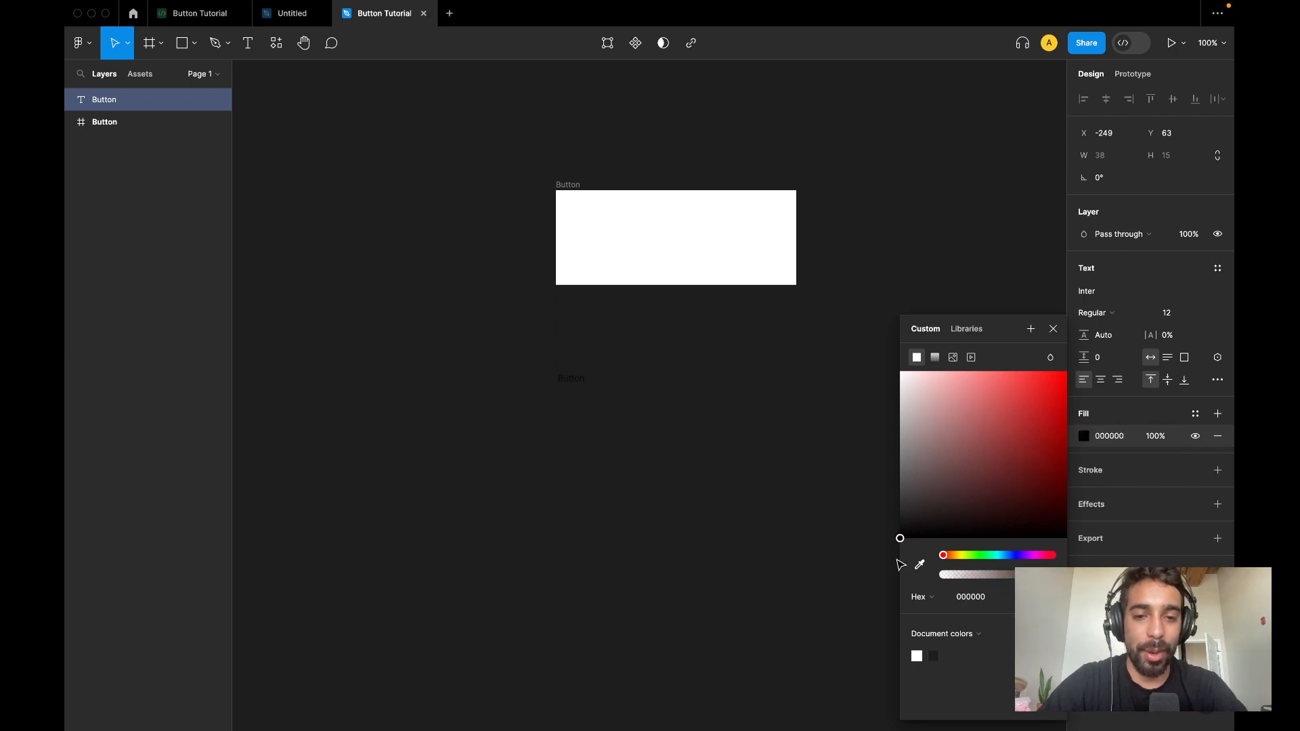
pyautogui.click(760, 526)
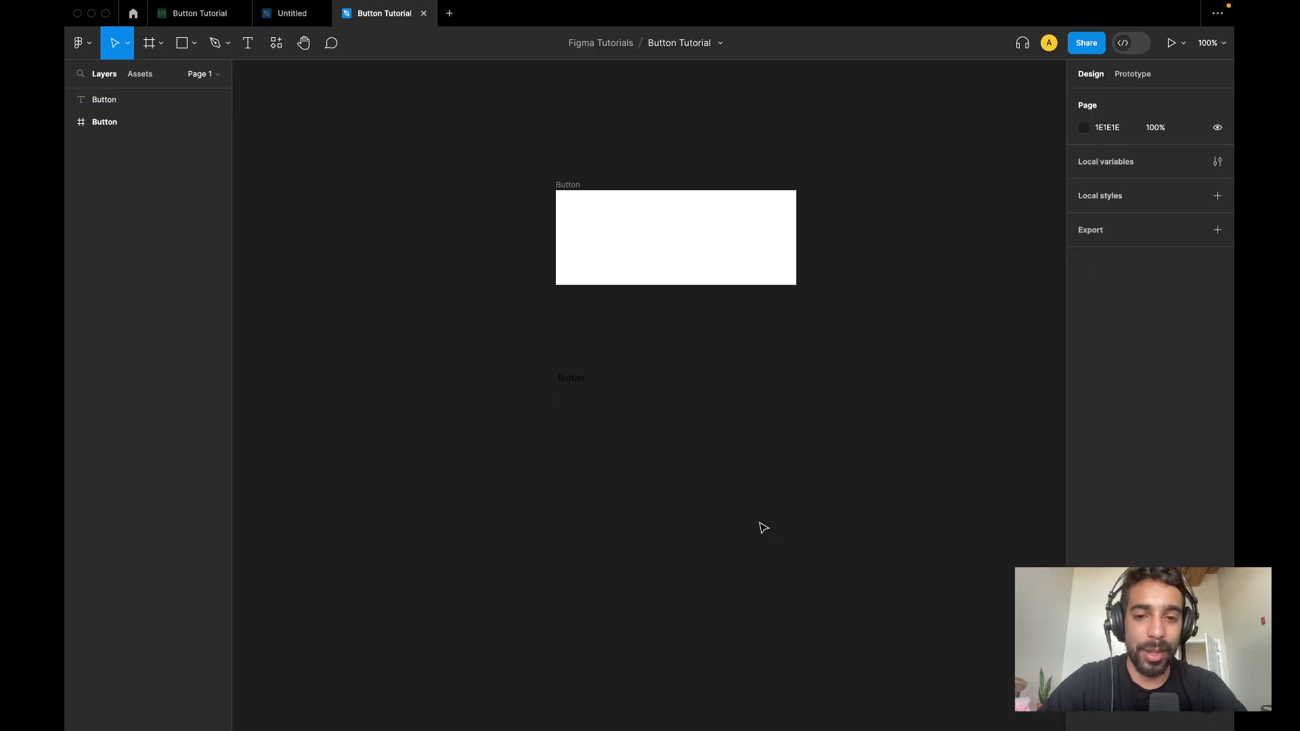
# - Move the "Button" text into the center of the Button frame so it is nested inside it
pyautogui.click(573, 386)
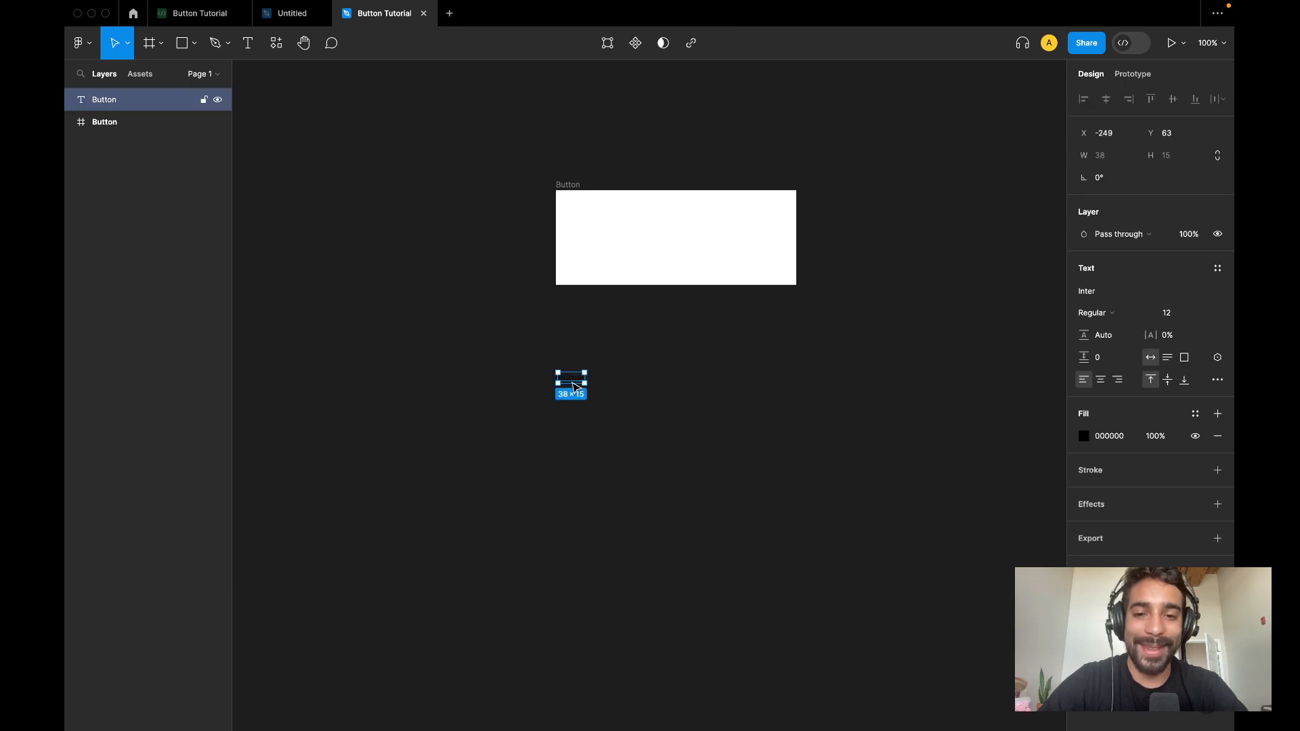
pyautogui.moveTo(573, 386); pyautogui.dragTo(679, 243)
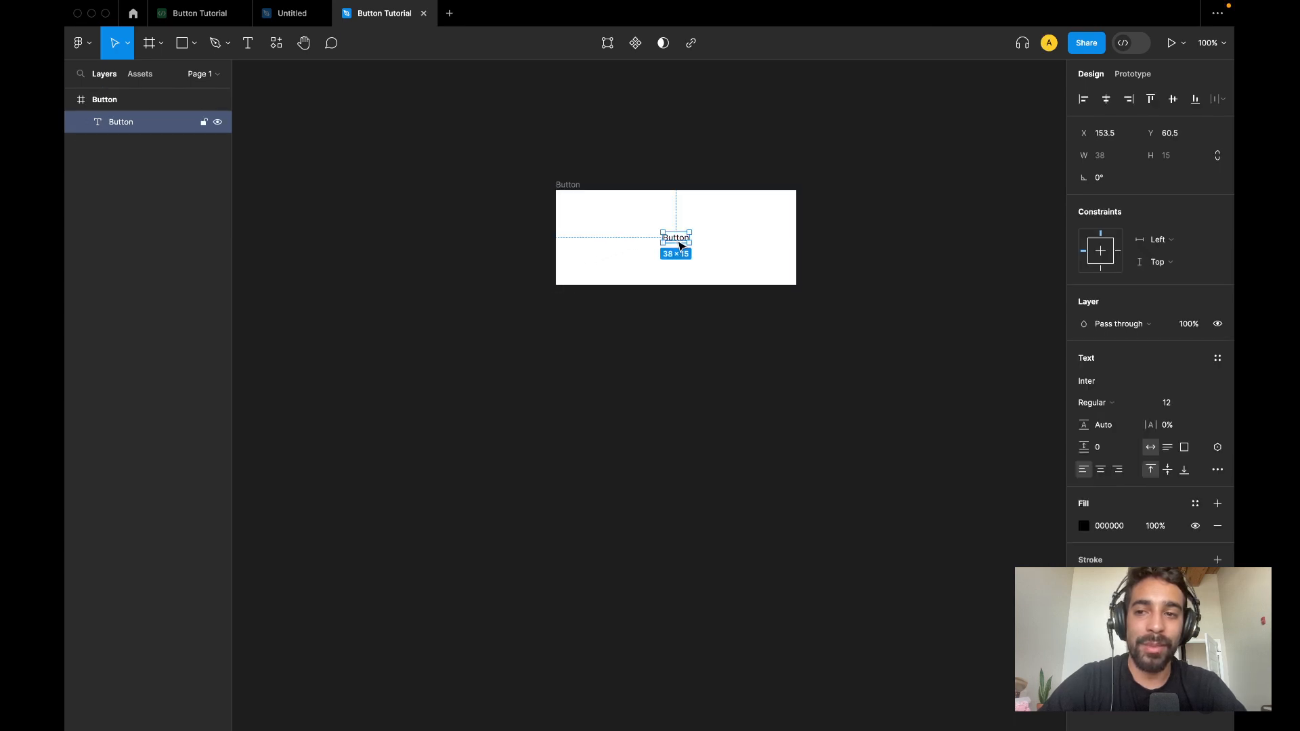
pyautogui.click(639, 338)
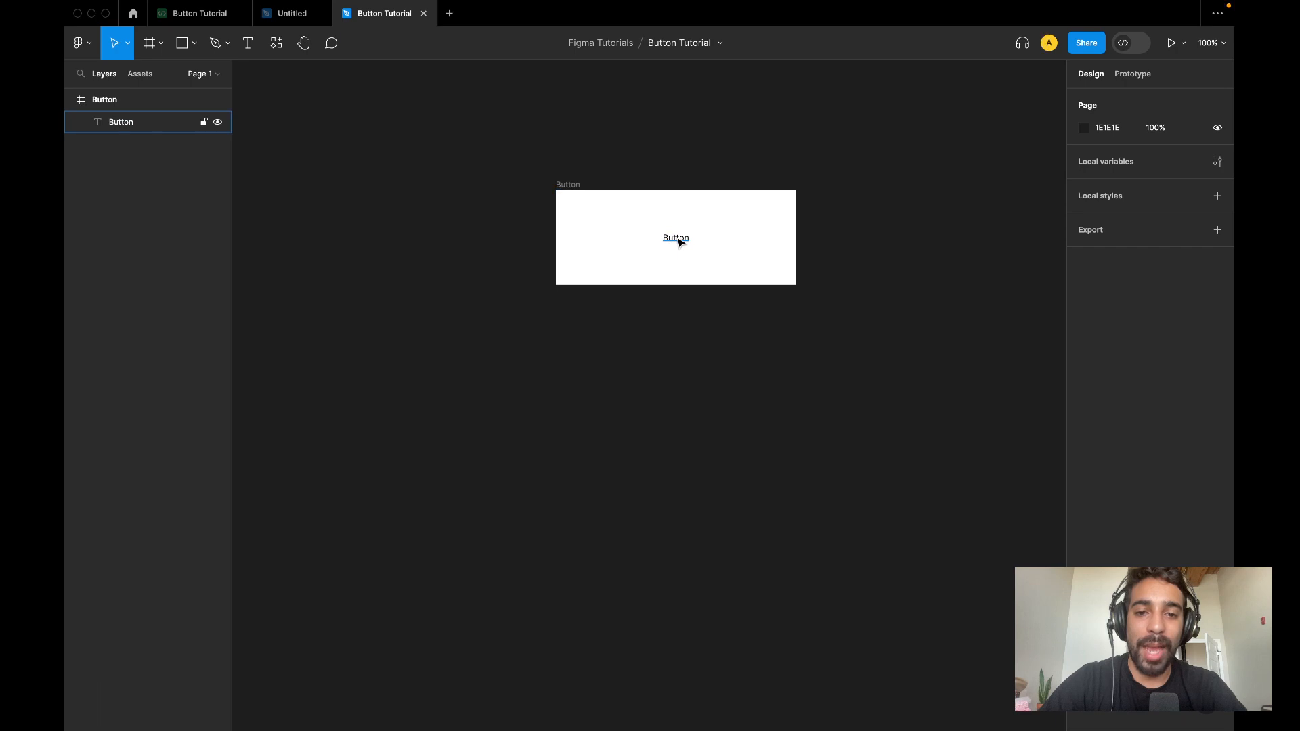
pyautogui.click(679, 240)
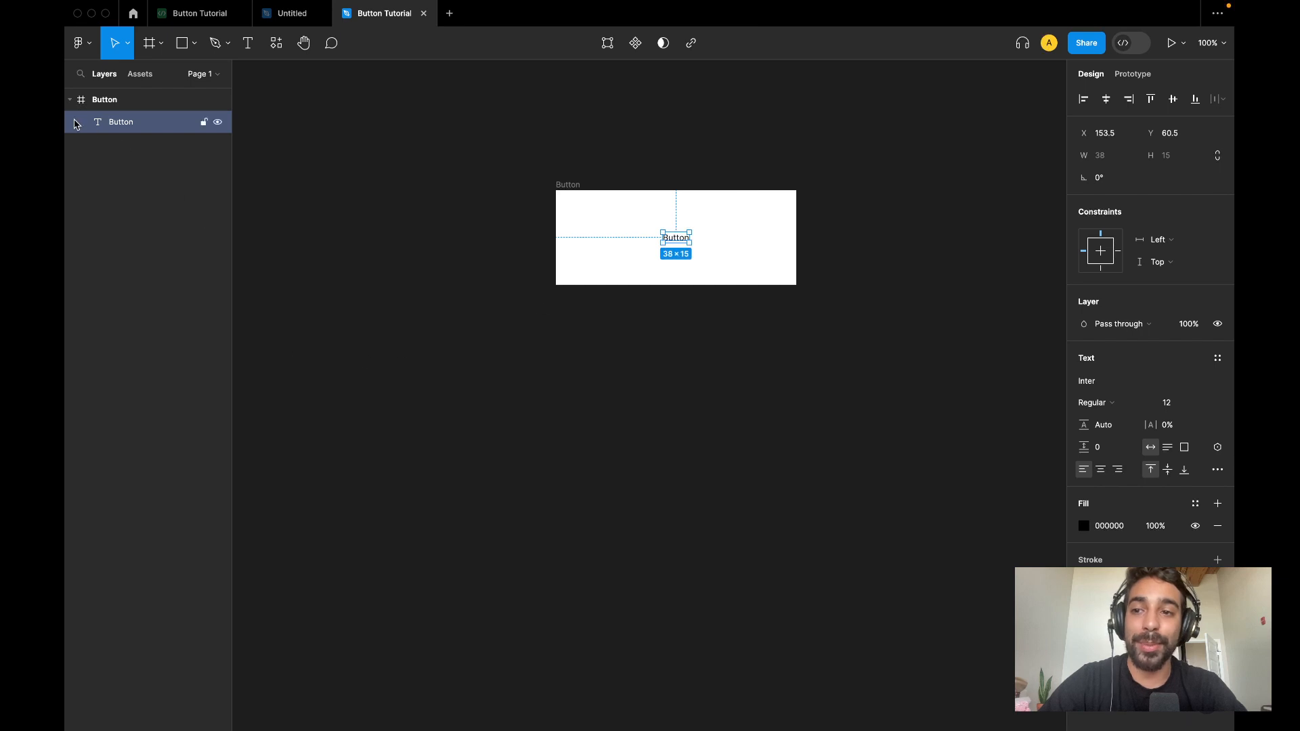
pyautogui.click(106, 101)
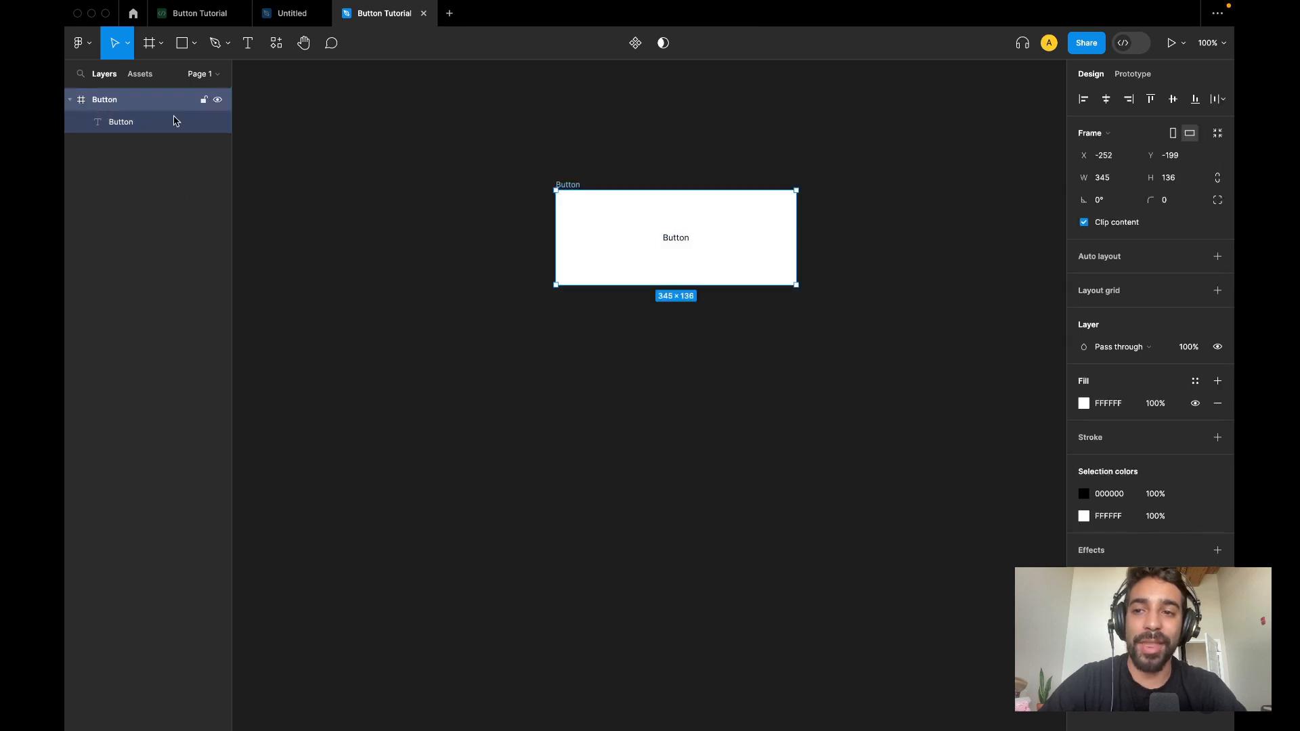
pyautogui.click(425, 279)
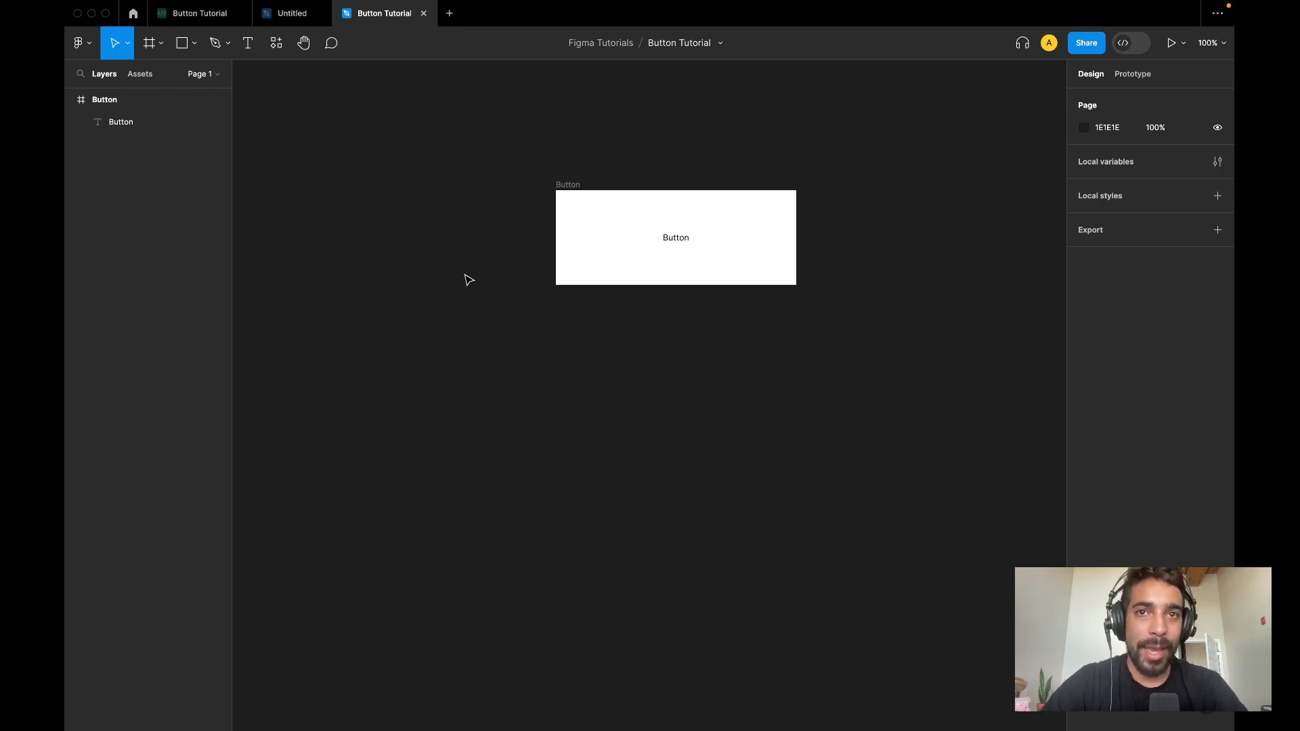
# - Change the font of the "Button" text inside the frame to Roboto
pyautogui.click(680, 242)
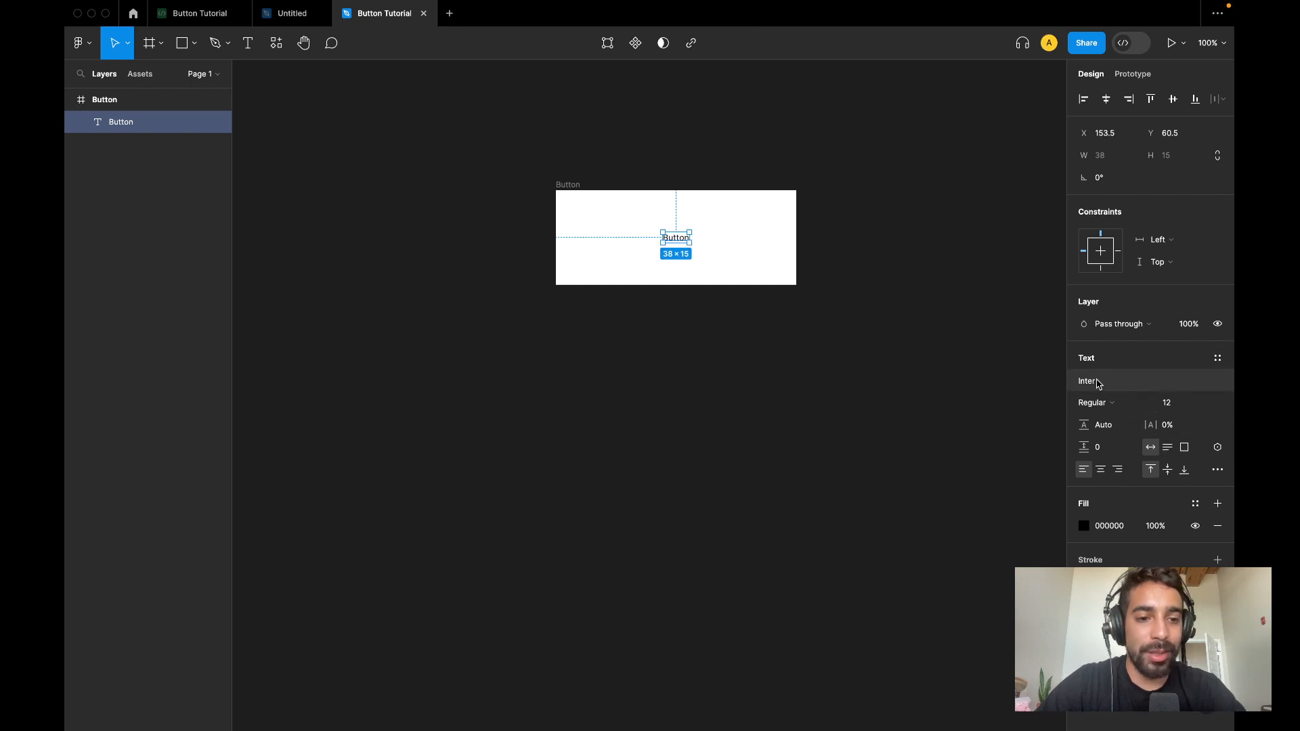
pyautogui.click(1091, 382)
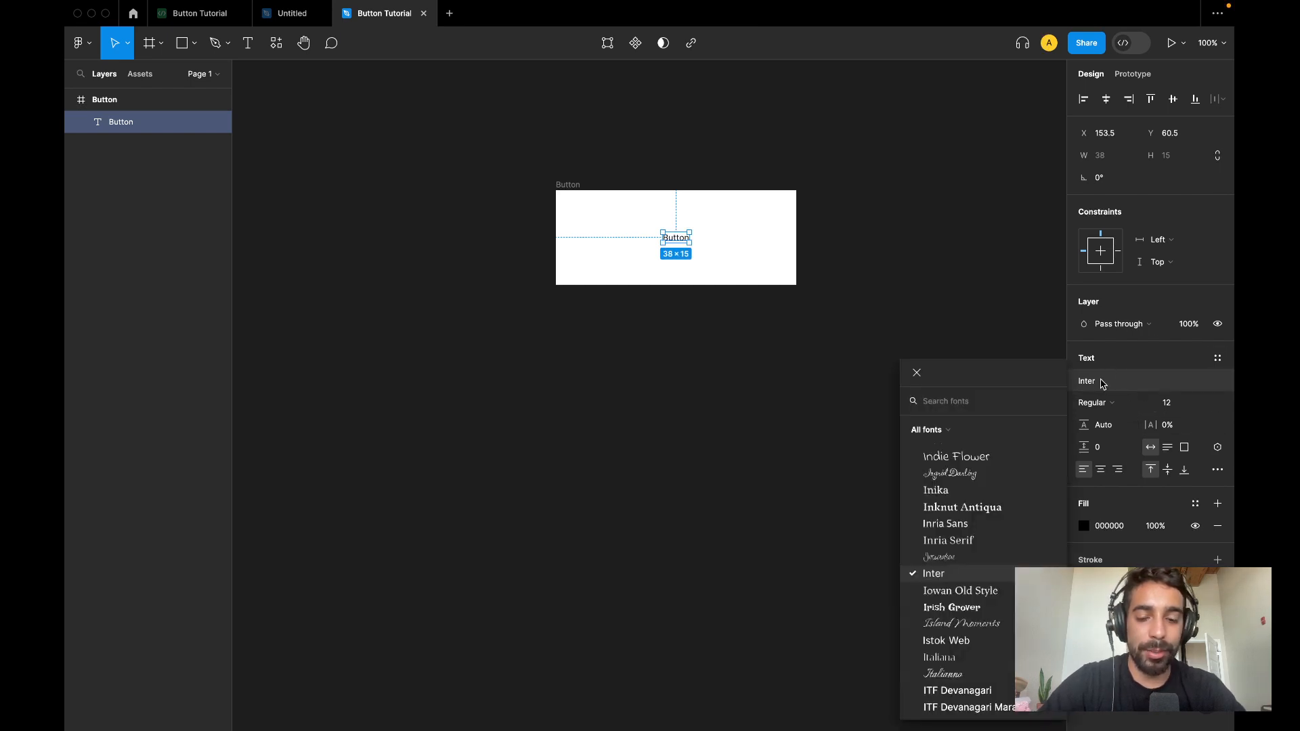
pyautogui.write('robt')
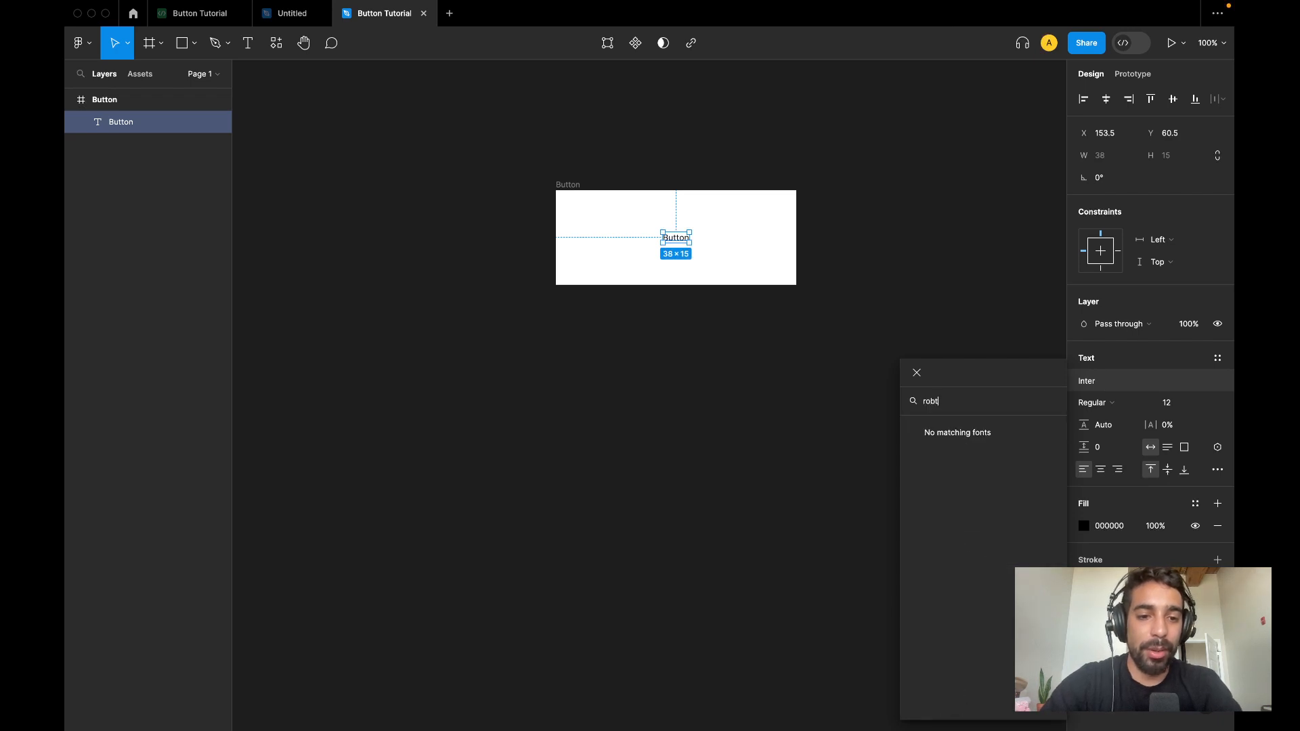
pyautogui.press('BackSpace')
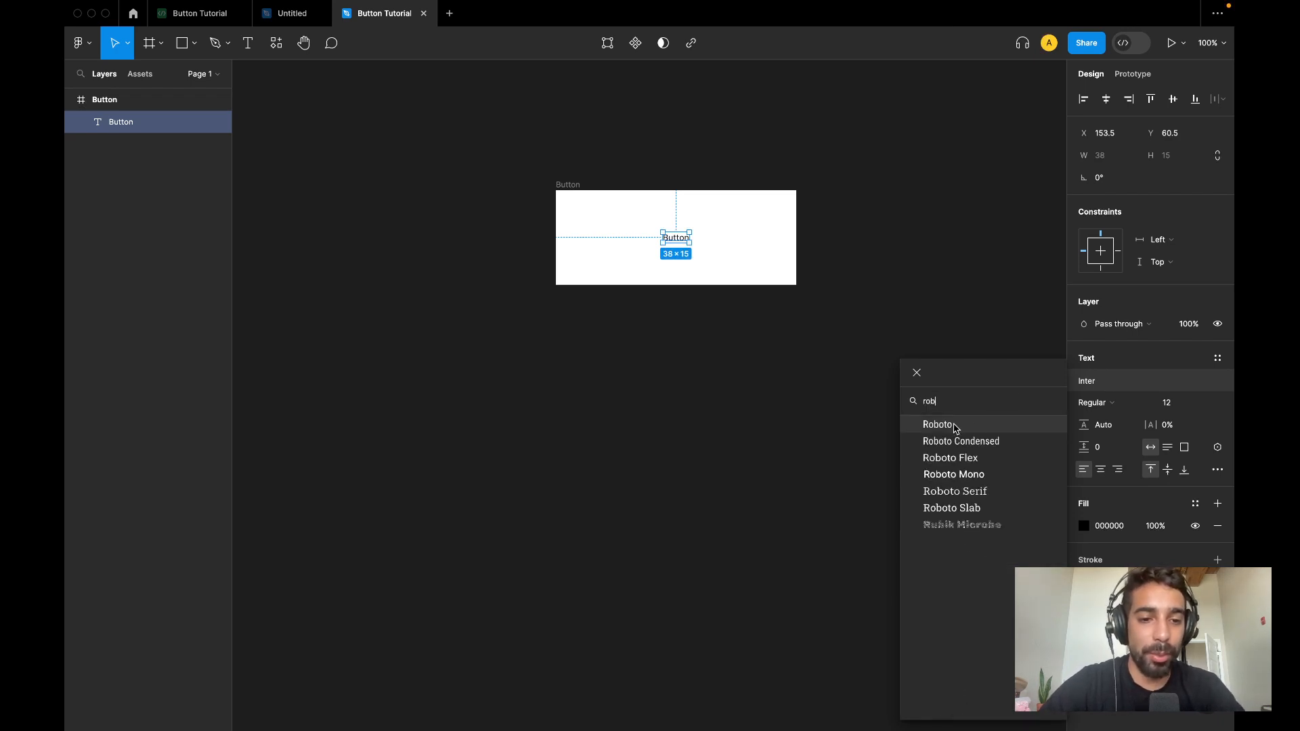
pyautogui.click(955, 428)
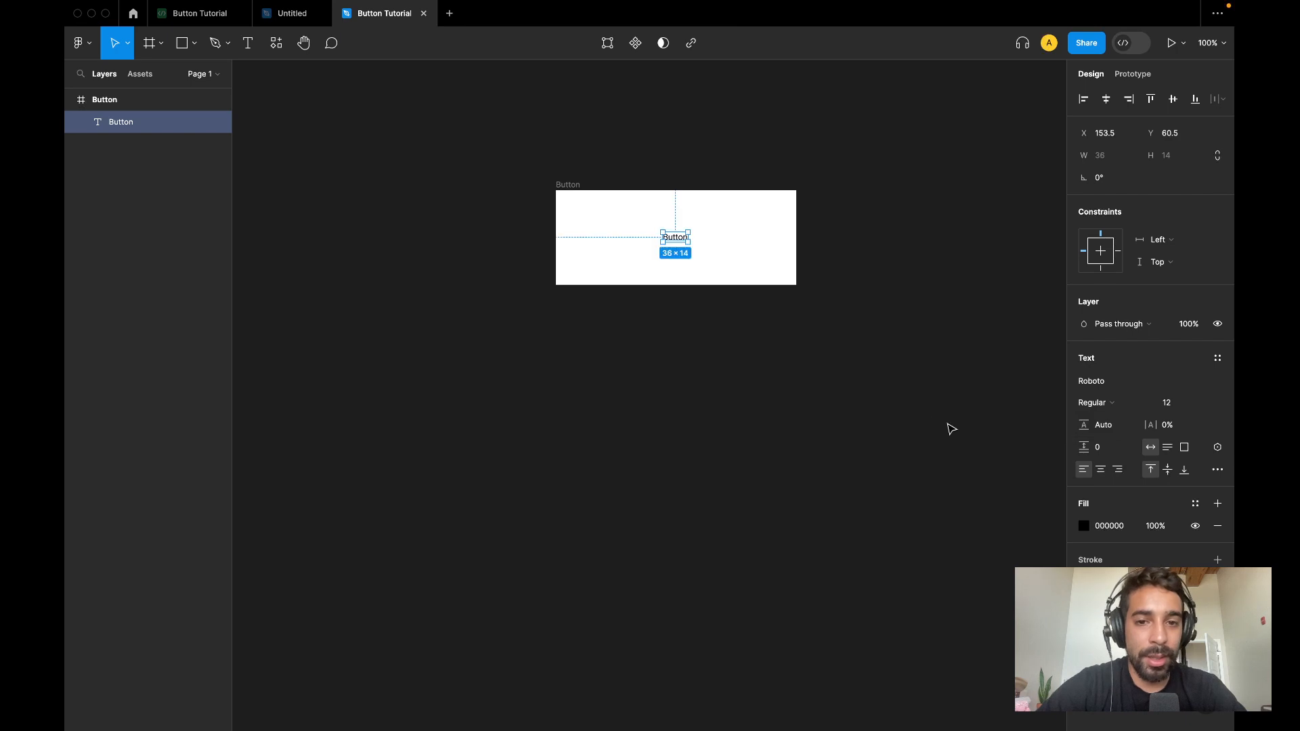
# - Set the "Button" text's font size to 16 and its weight to Medium
pyautogui.click(1172, 408)
pyautogui.write('16')
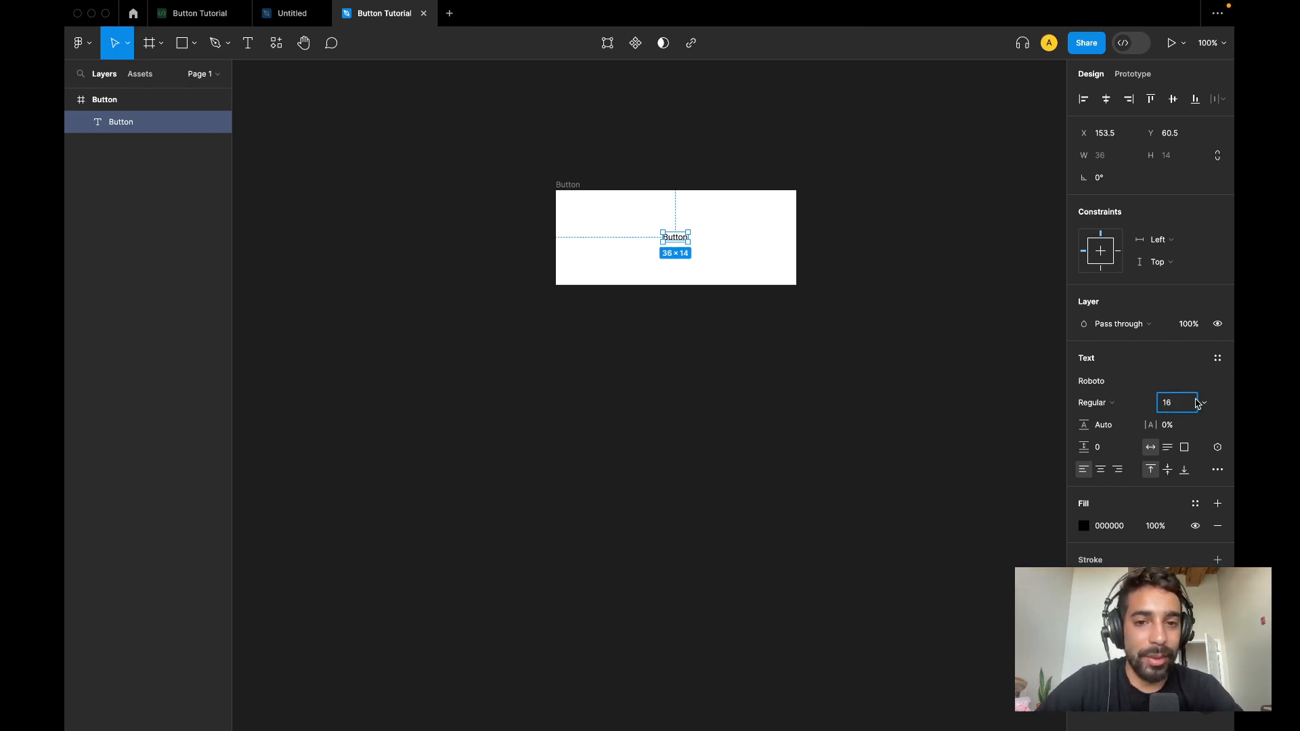
pyautogui.press('Return')
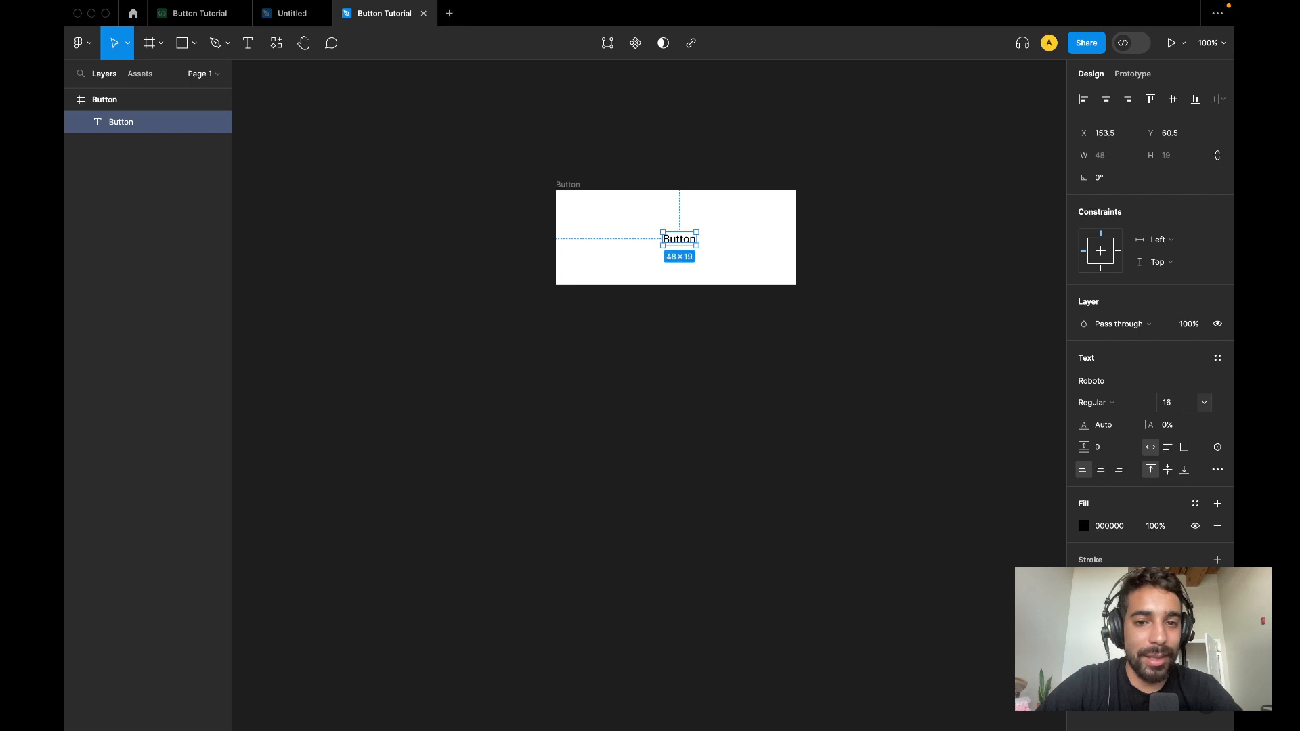
pyautogui.click(1098, 404)
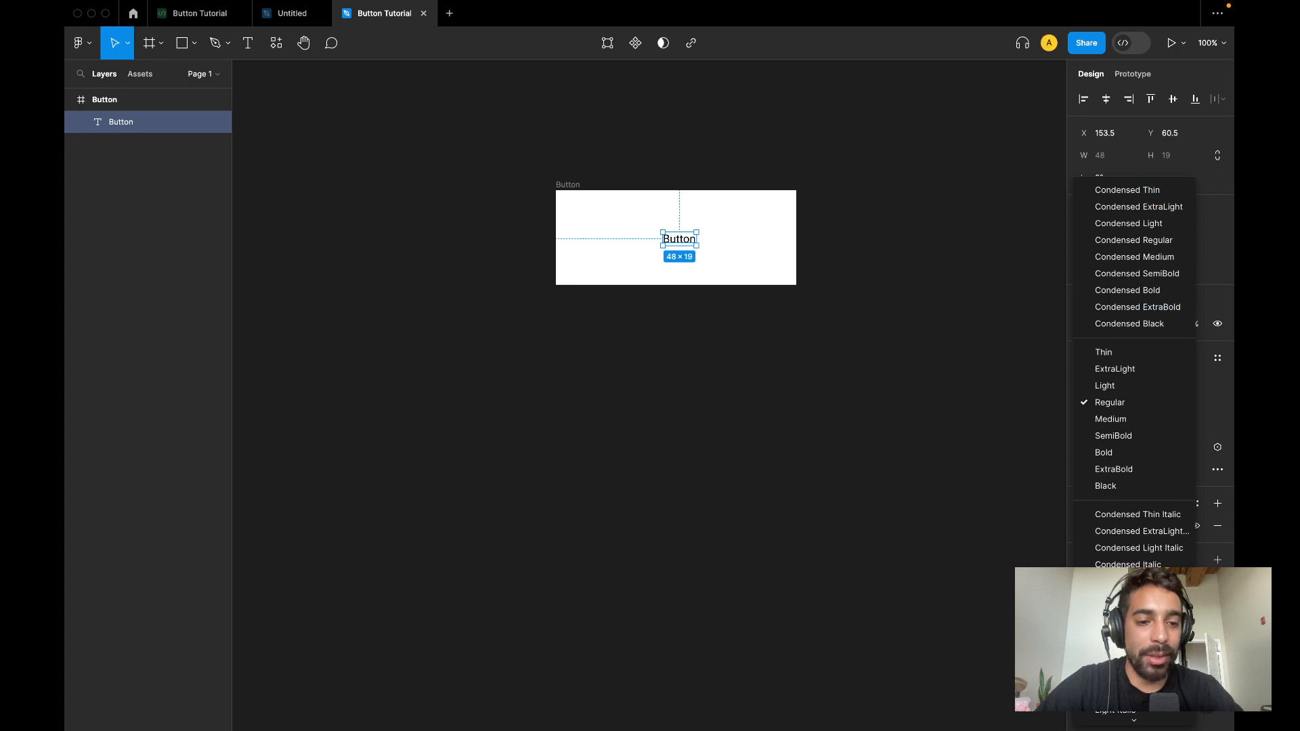
pyautogui.click(1142, 419)
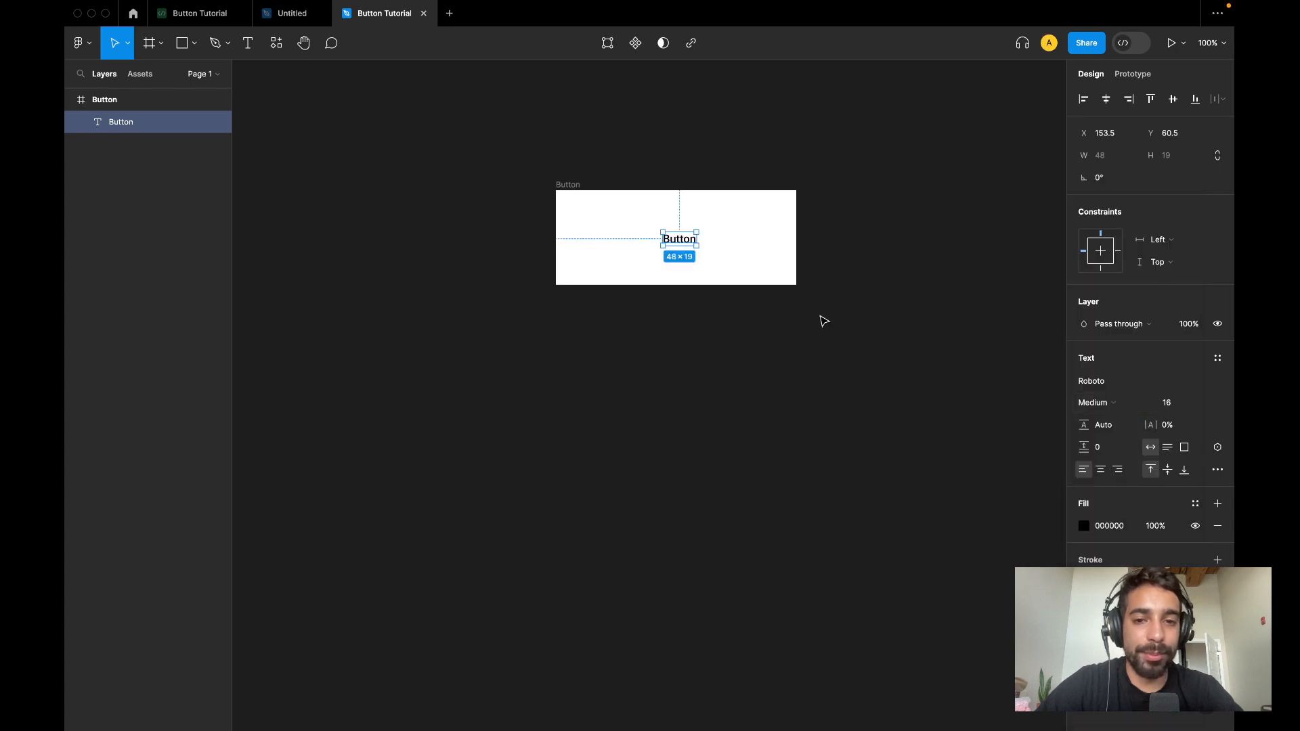
pyautogui.click(824, 321)
# - Apply auto layout to the Button frame and dismiss the wrapping tip
pyautogui.scroll(3, 824, 321)
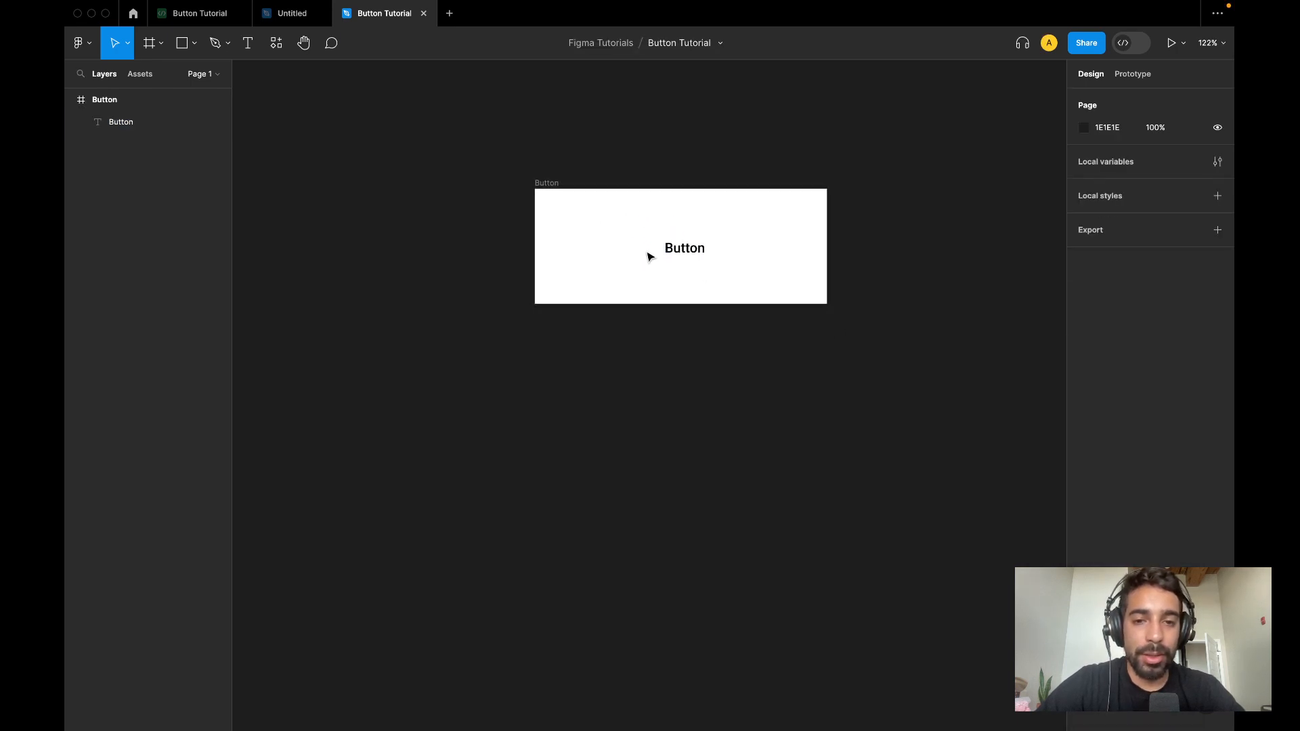
pyautogui.scroll(3, 651, 253)
pyautogui.scroll(3, 667, 299)
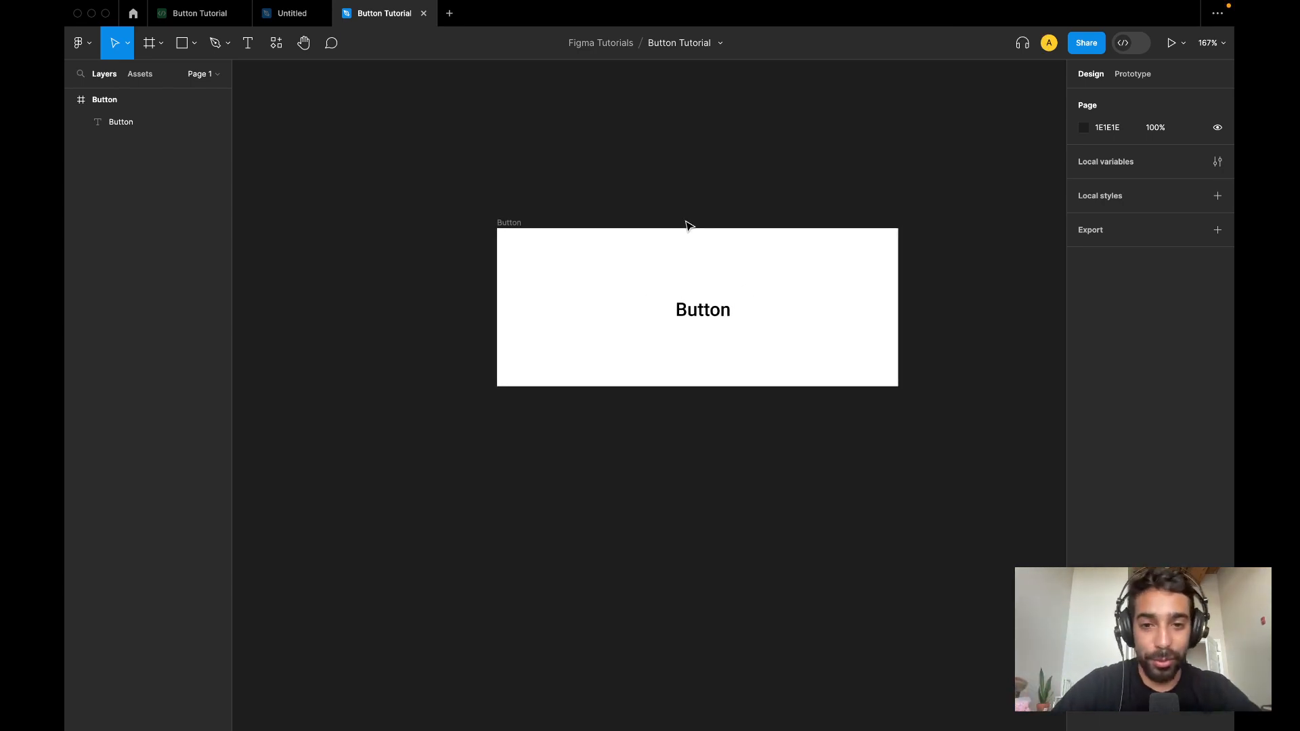
pyautogui.click(520, 226)
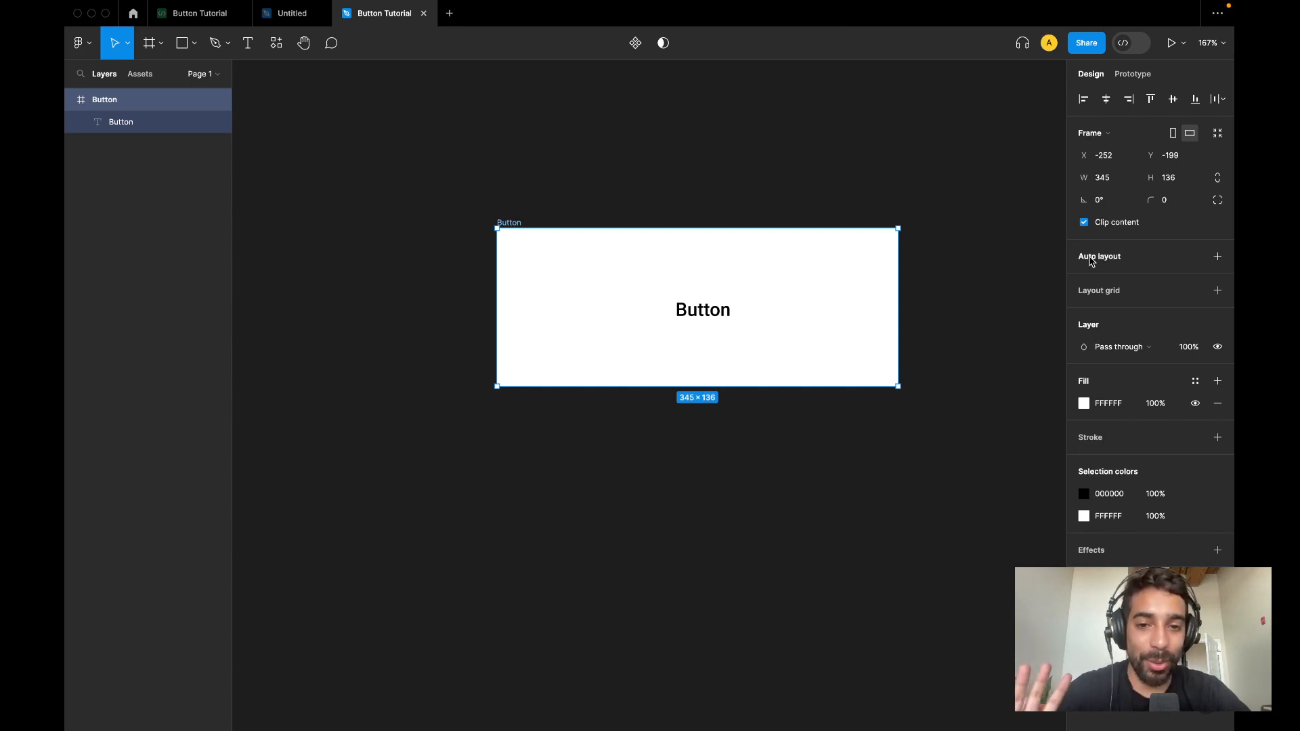
pyautogui.click(1092, 262)
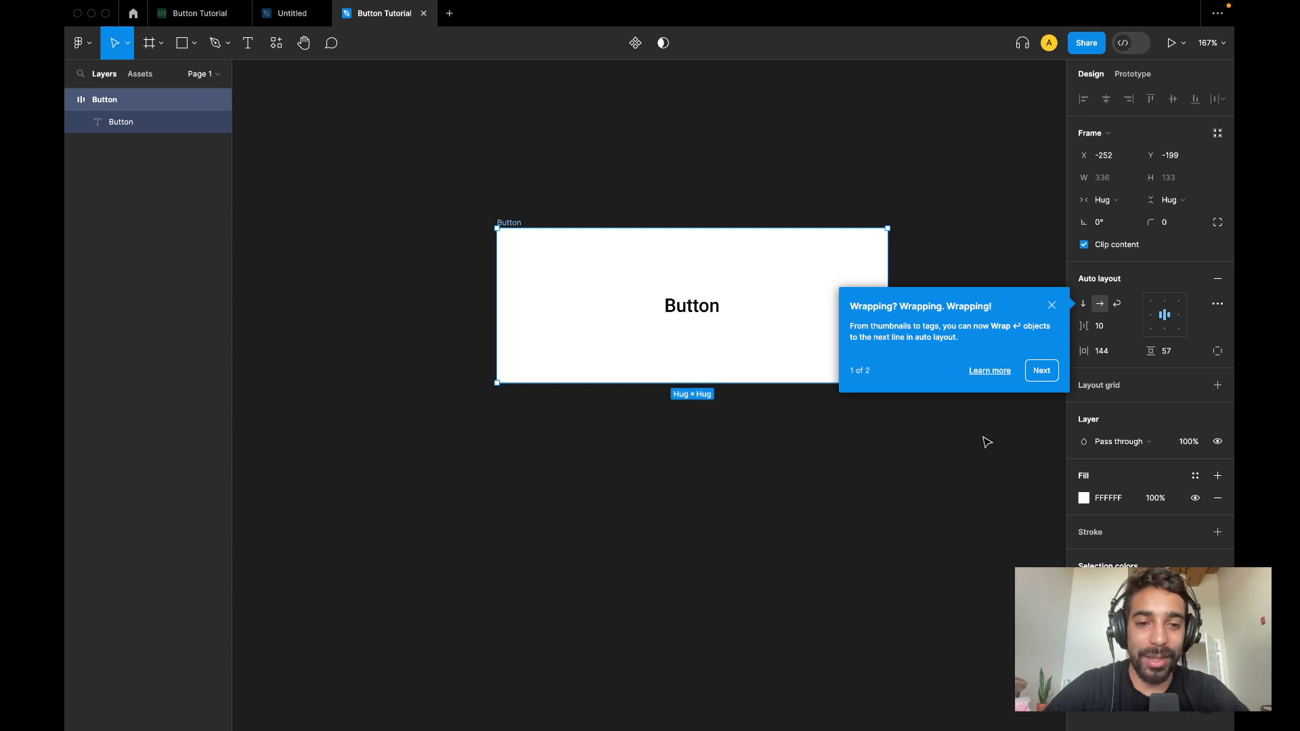
pyautogui.click(1051, 305)
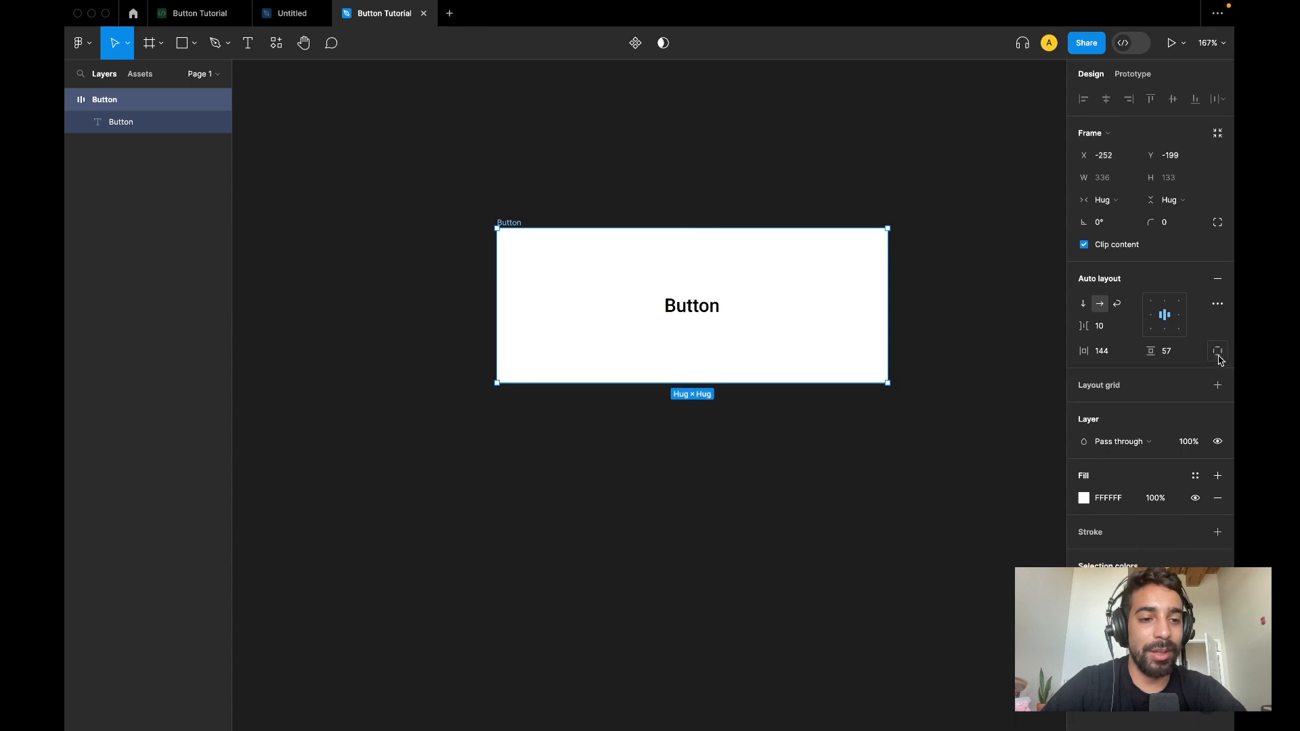
# - Set both the horizontal and vertical padding of the Button frame's auto layout to 16
pyautogui.click(1099, 354)
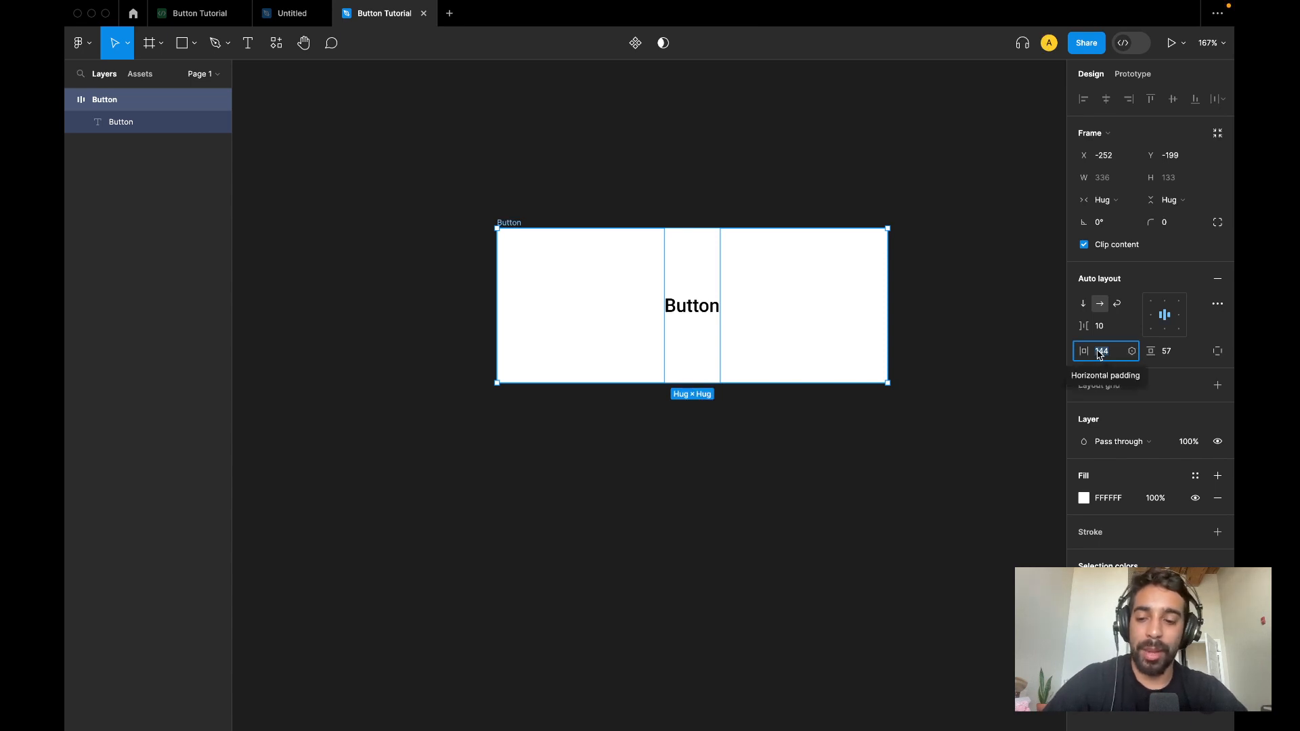
pyautogui.write('16')
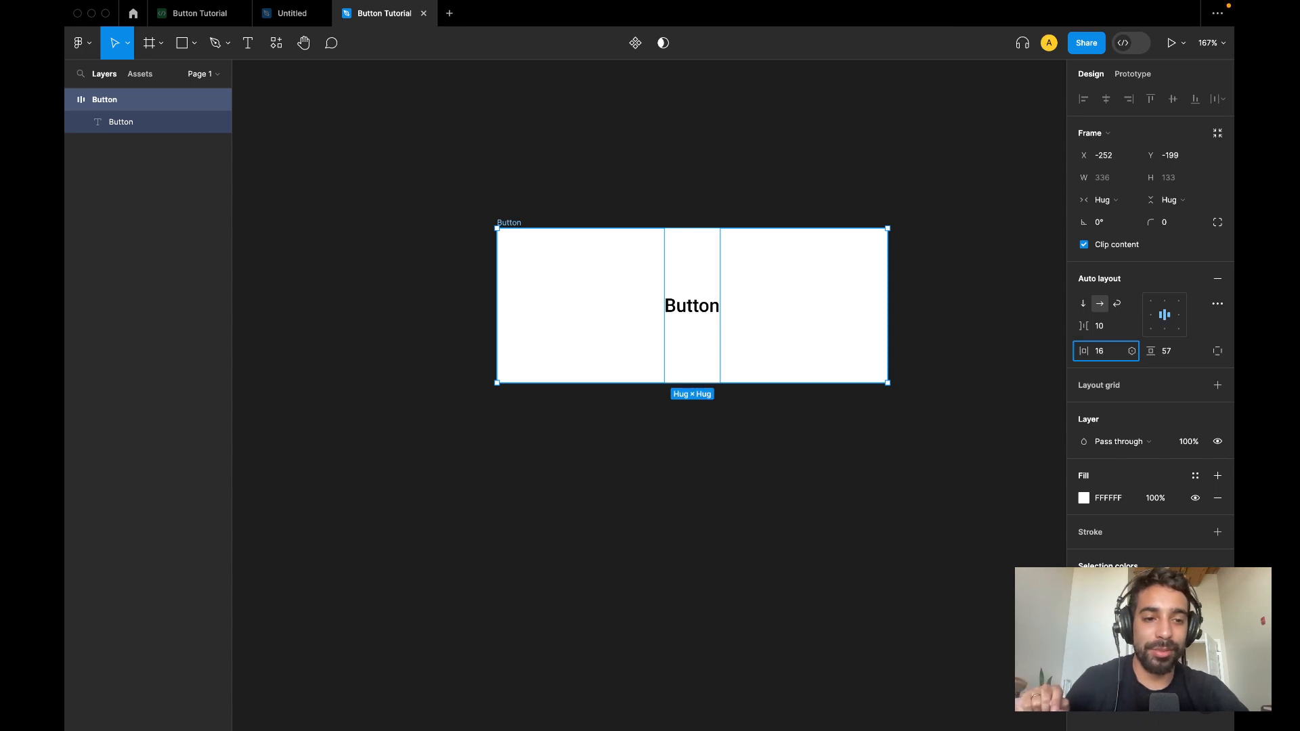
pyautogui.press('Return')
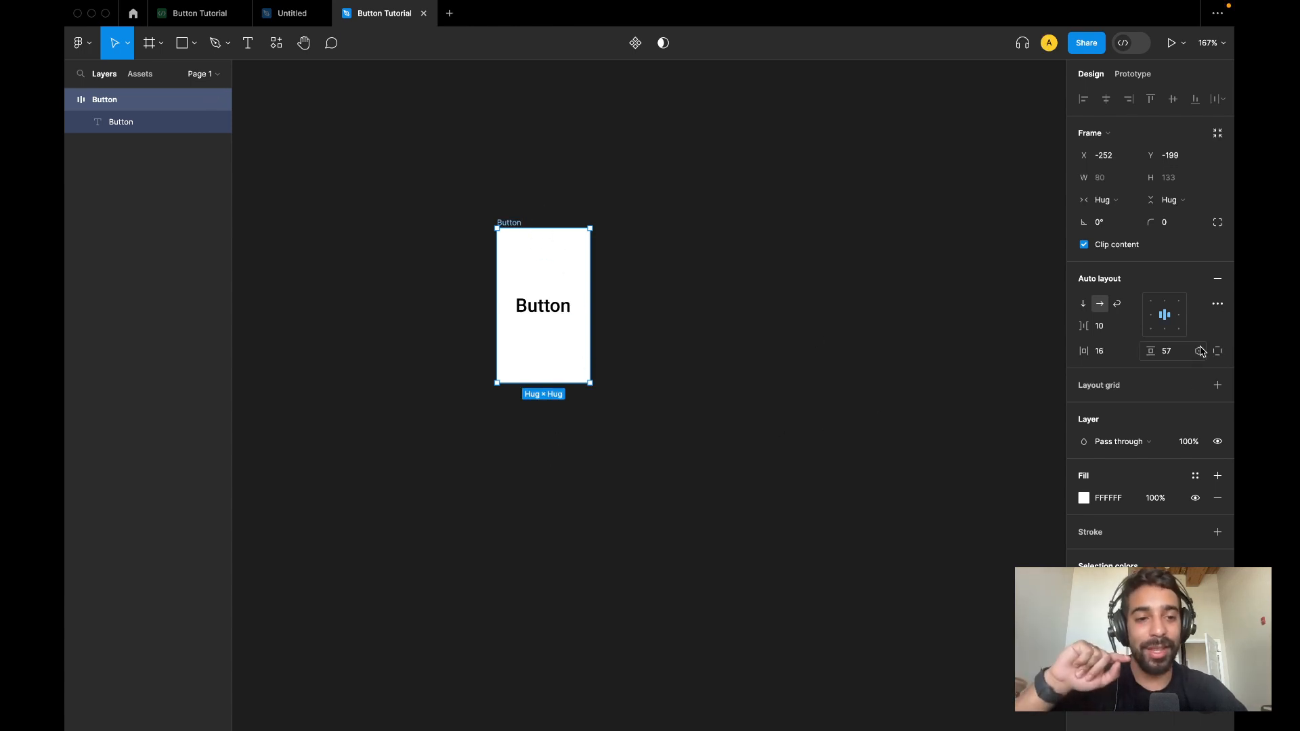
pyautogui.click(1168, 351)
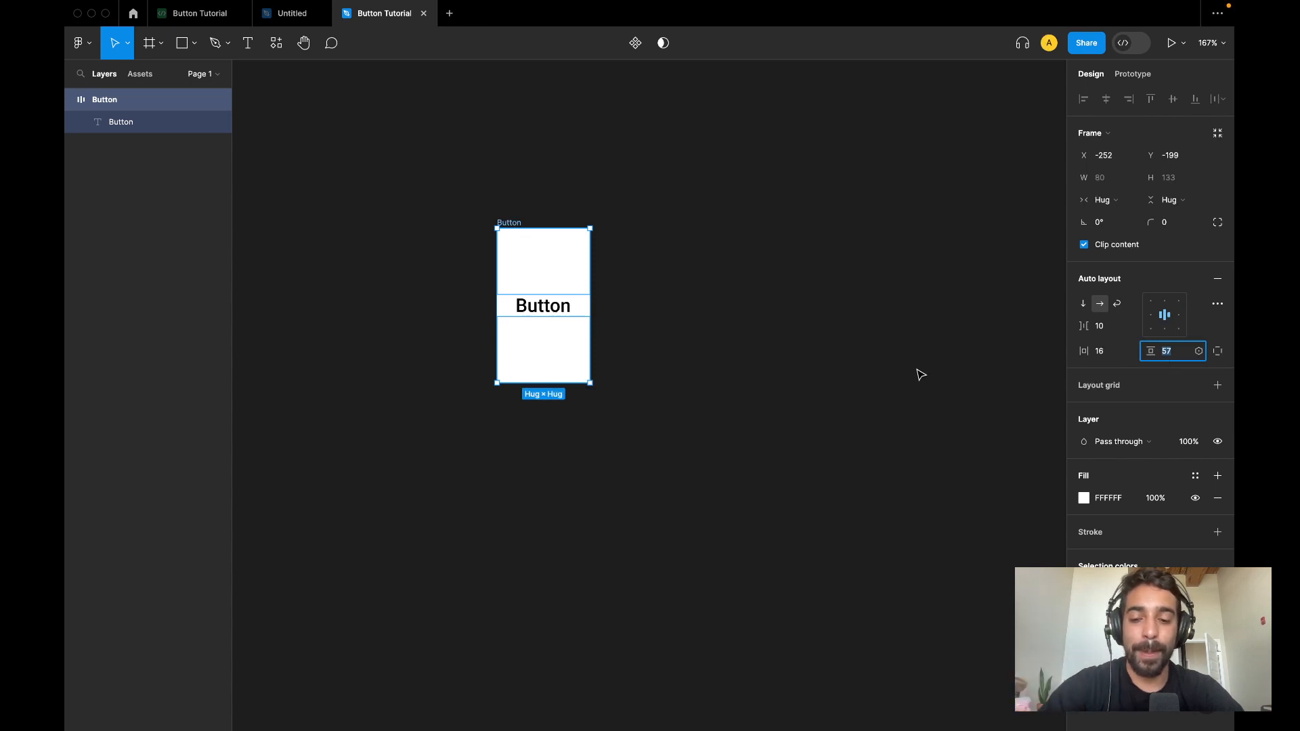
pyautogui.write('16')
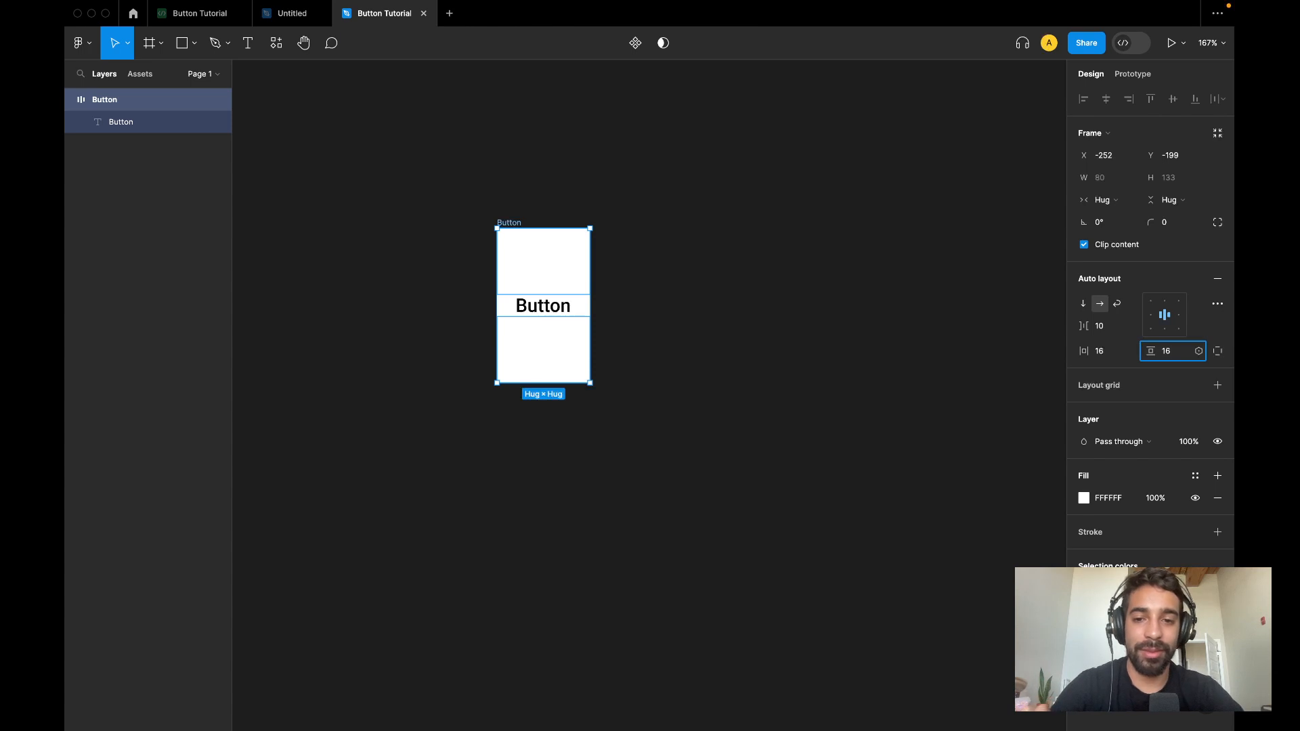
pyautogui.press('Return')
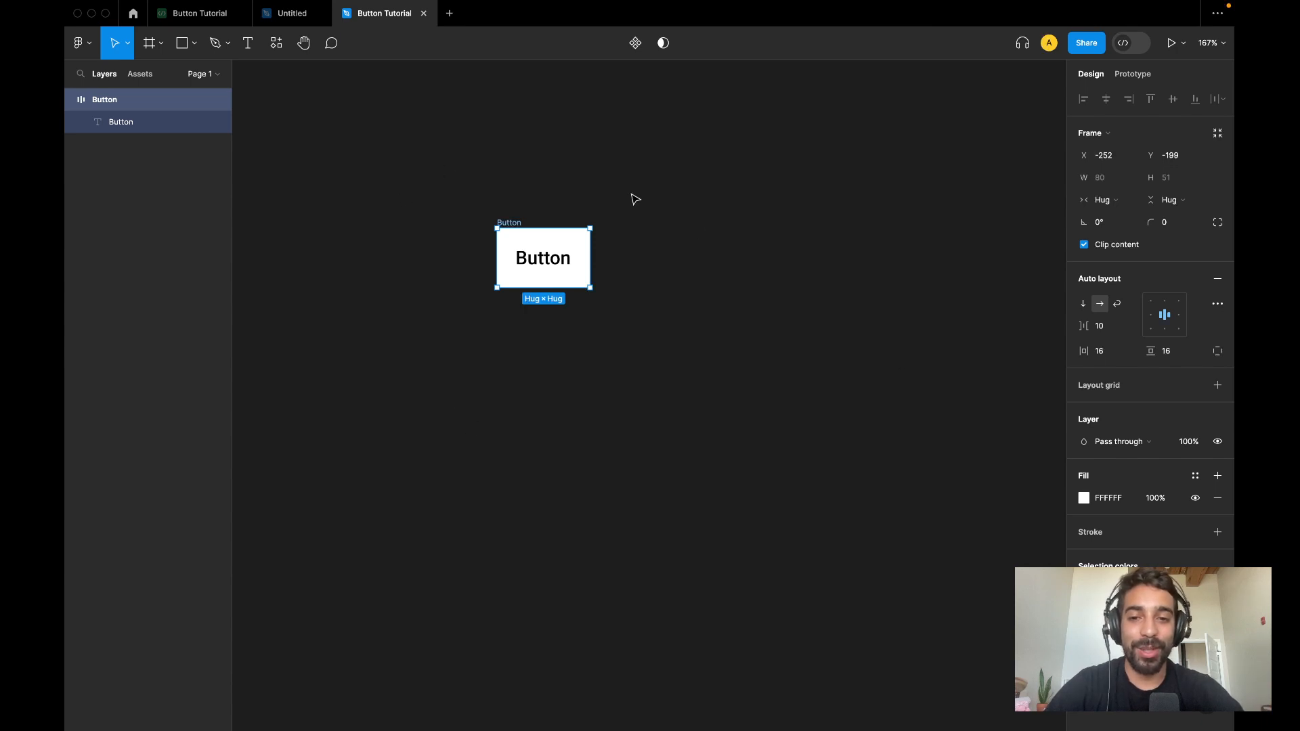
pyautogui.scroll(1, 421, 402)
pyautogui.hscroll(-1, 422, 402)
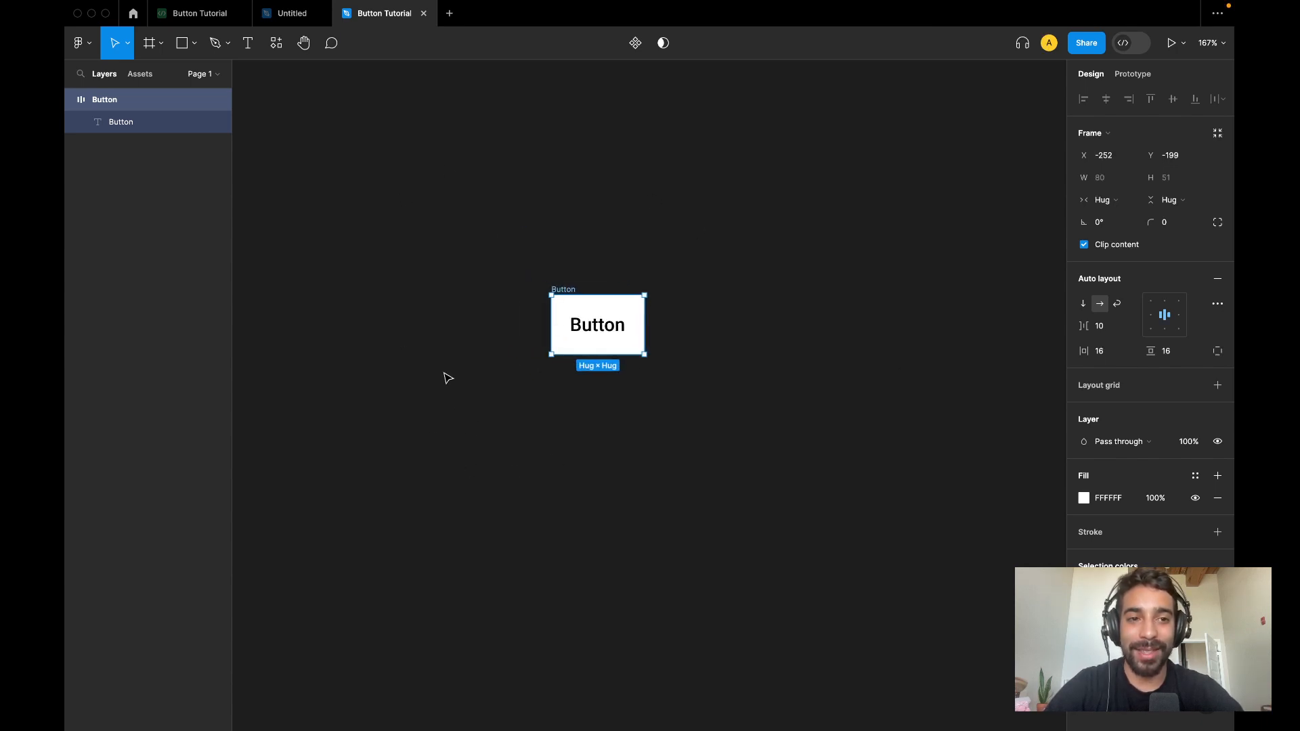
pyautogui.scroll(3, 546, 286)
pyautogui.click(488, 265)
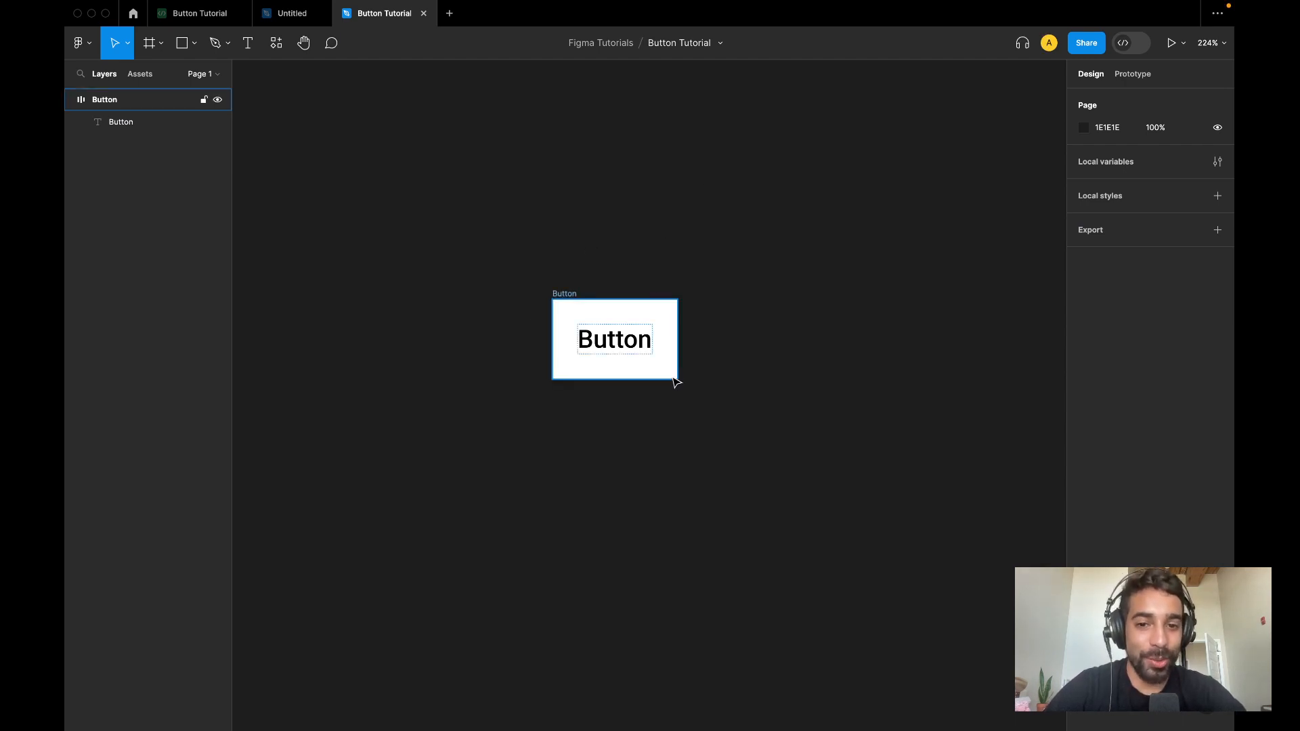
pyautogui.click(565, 296)
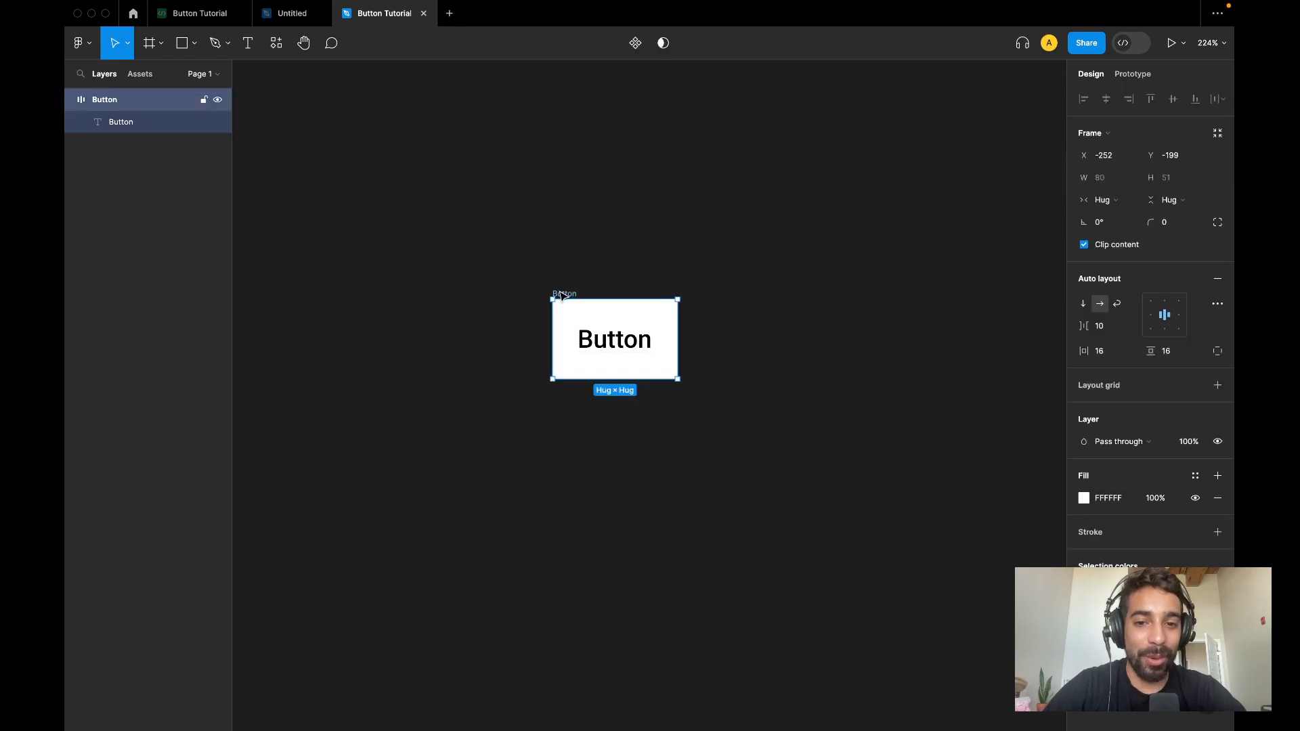
pyautogui.click(634, 270)
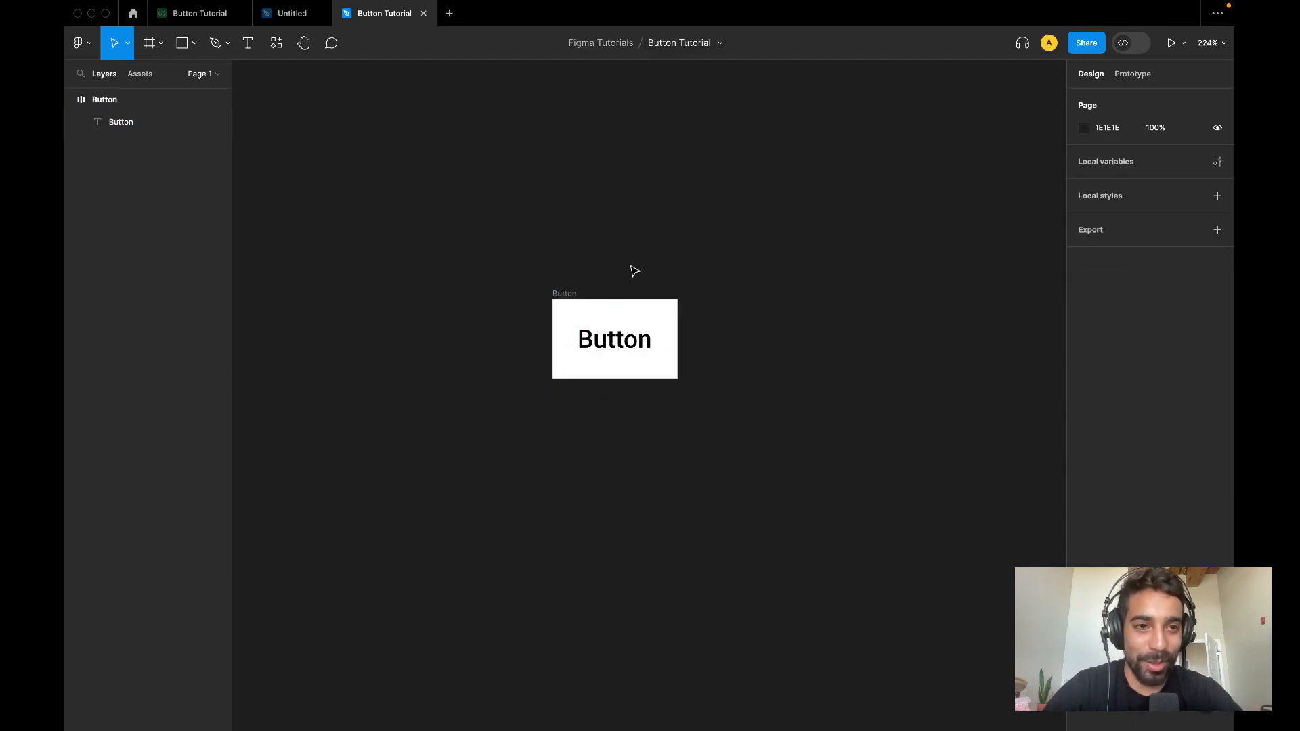
pyautogui.hscroll(-3, 634, 269)
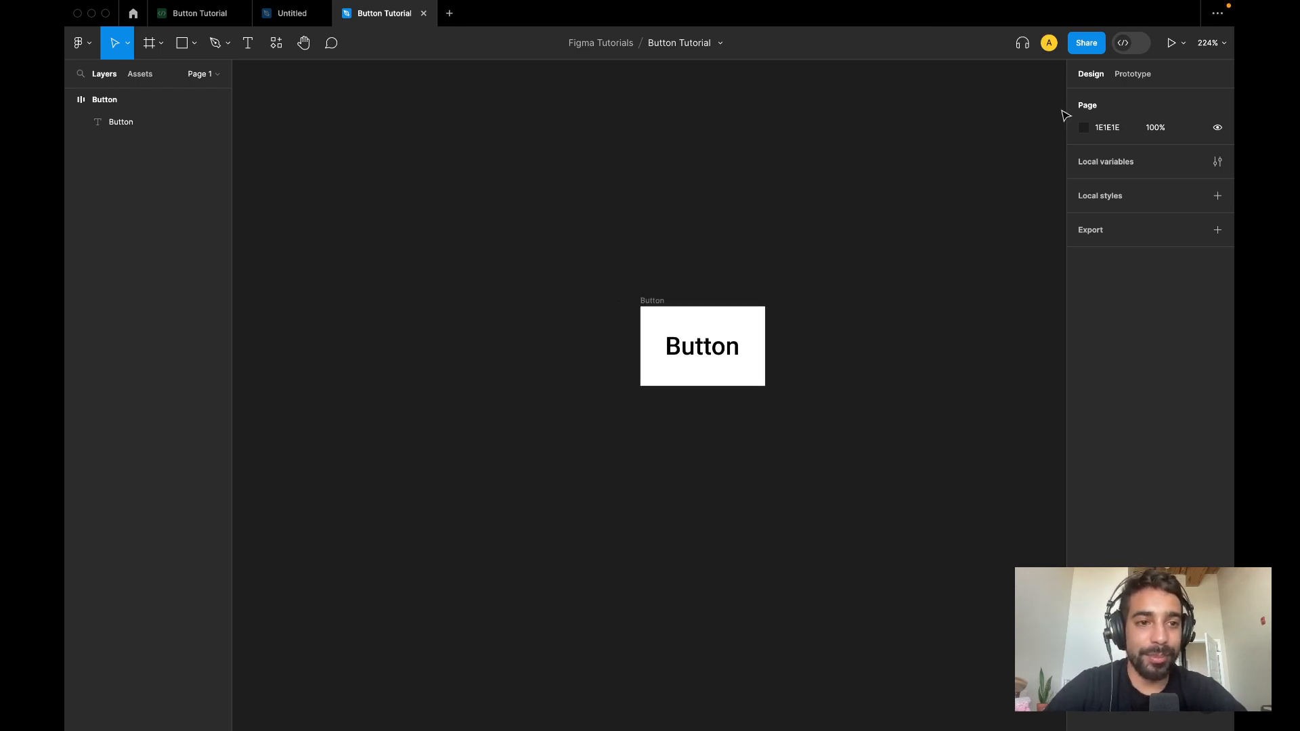
# - Switch to Dev Mode and examine the Button frame's padding and the Compose code of its text label
pyautogui.click(1126, 46)
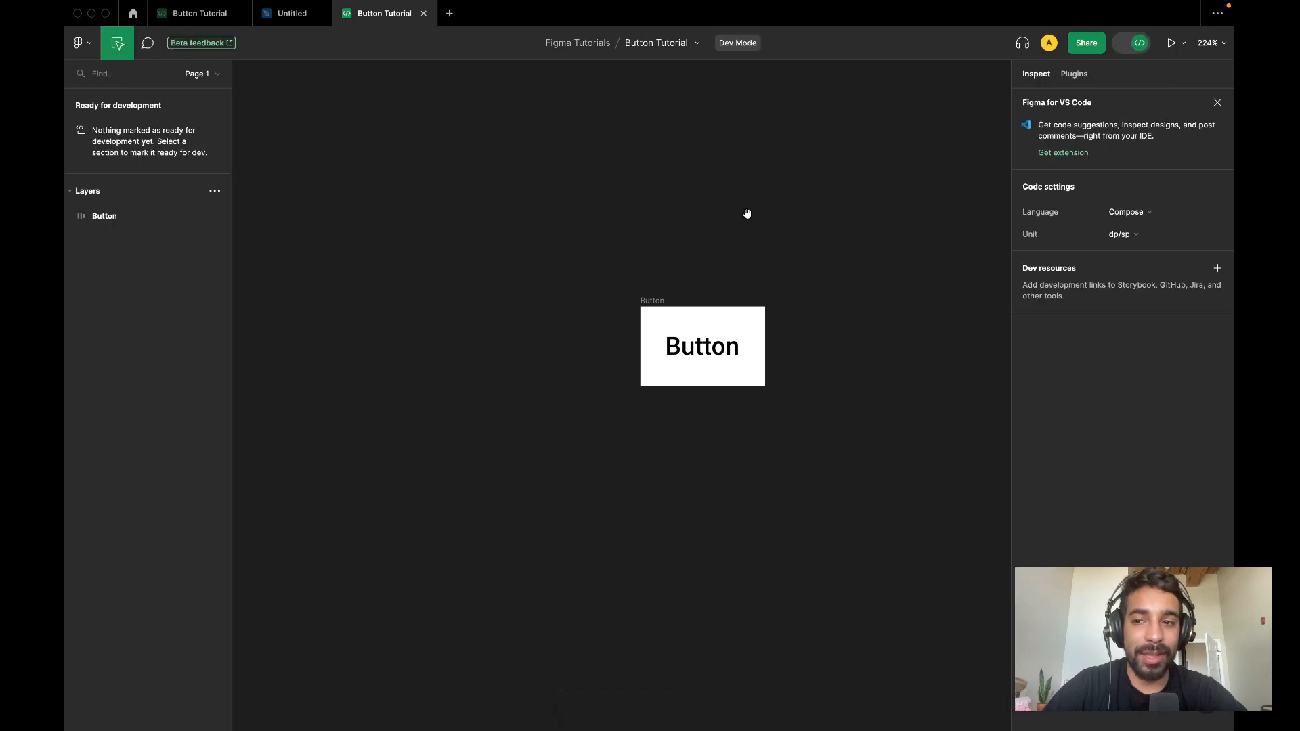
pyautogui.click(658, 302)
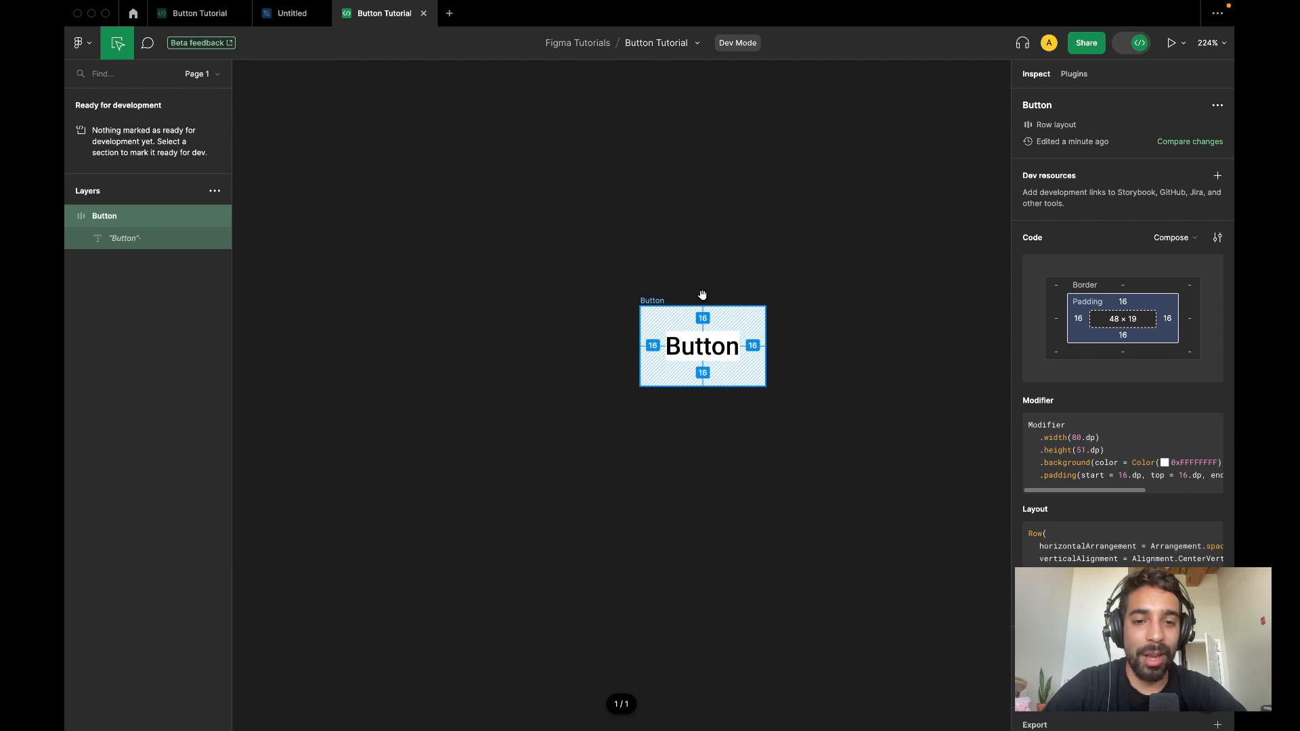
pyautogui.click(705, 356)
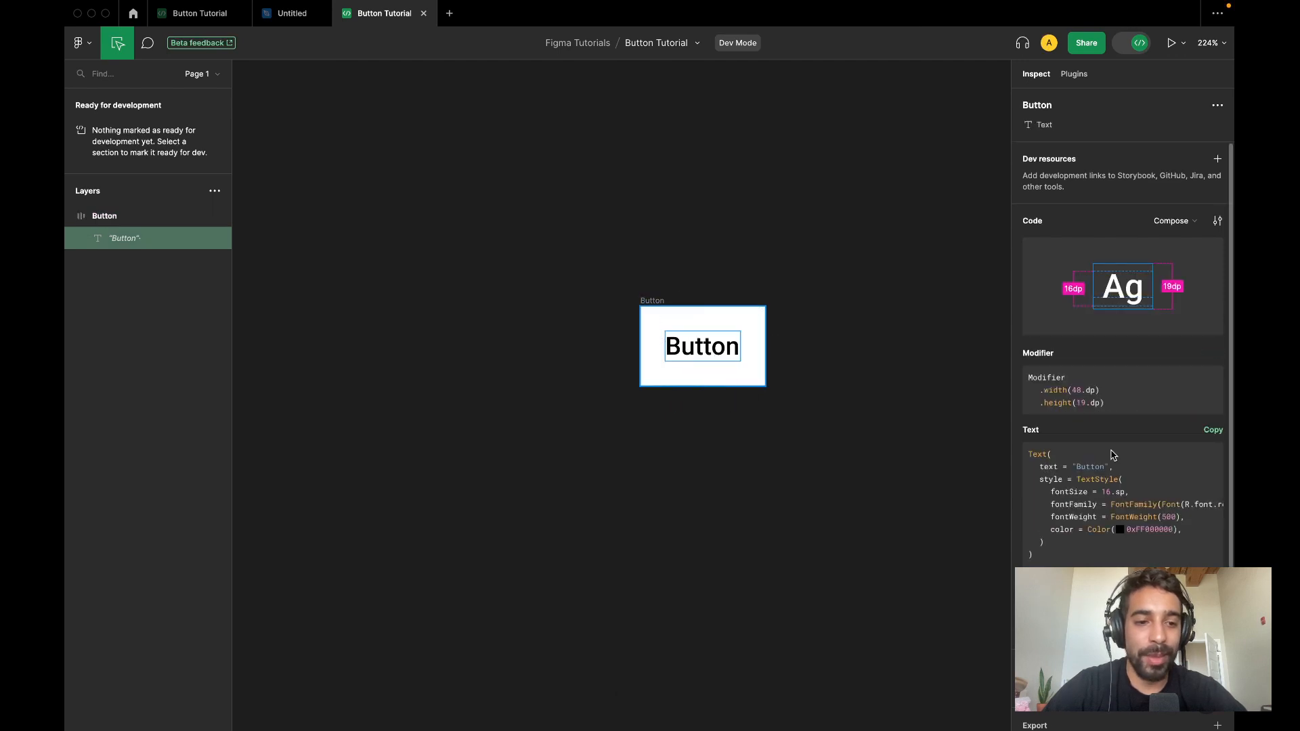
pyautogui.scroll(-1, 1108, 477)
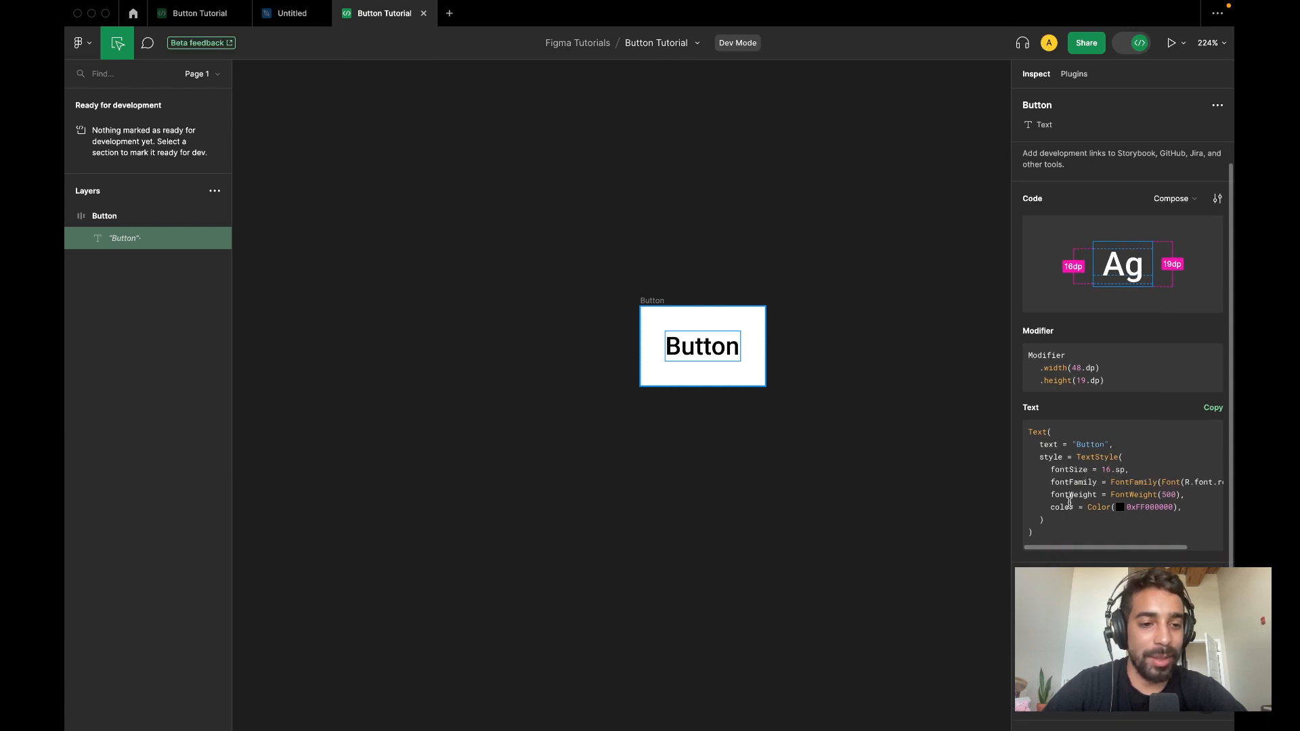
pyautogui.hscroll(3, 1136, 482)
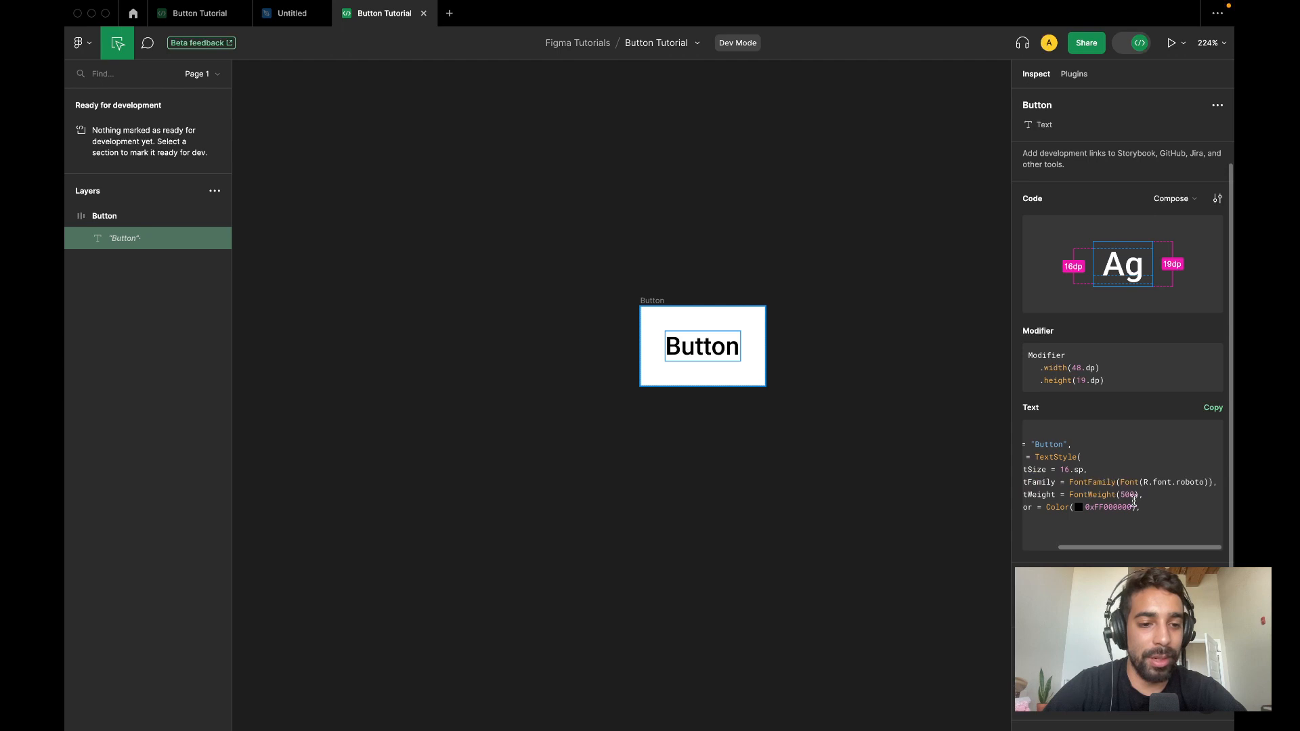
pyautogui.scroll(-1, 1134, 500)
pyautogui.hscroll(-3, 1132, 498)
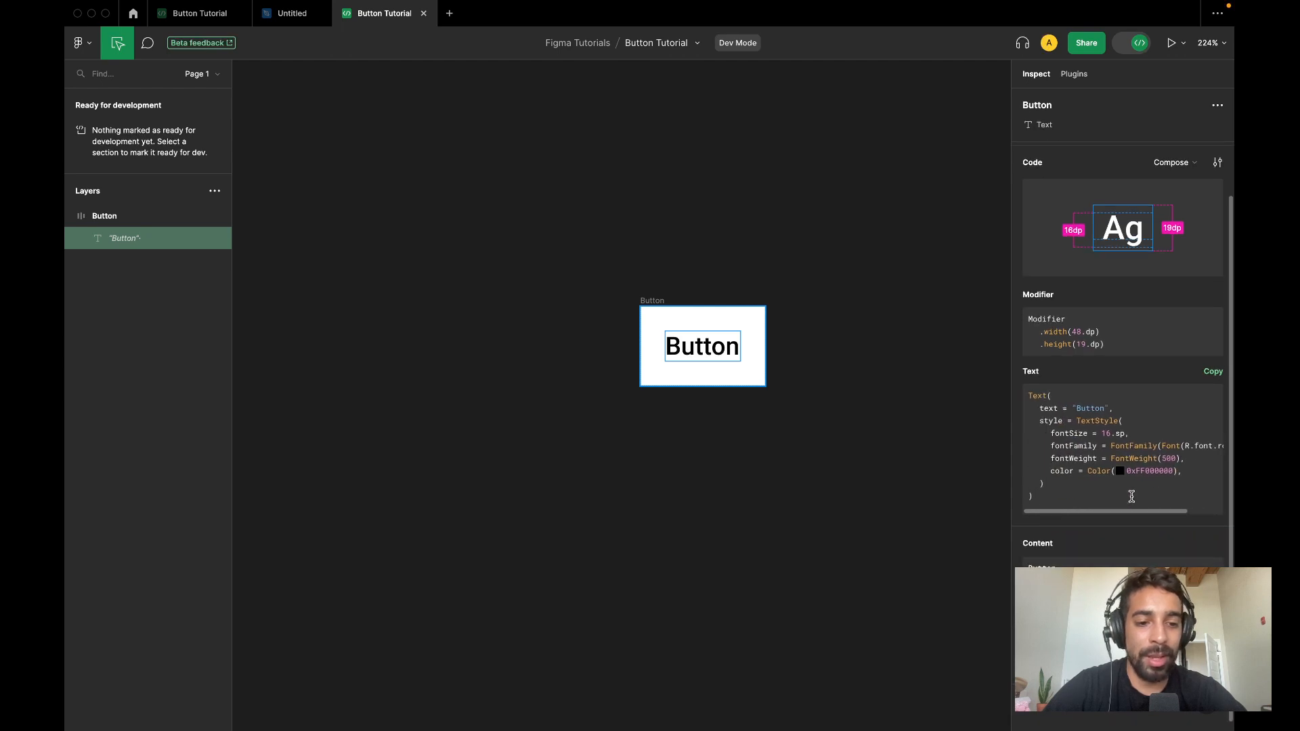
pyautogui.click(873, 446)
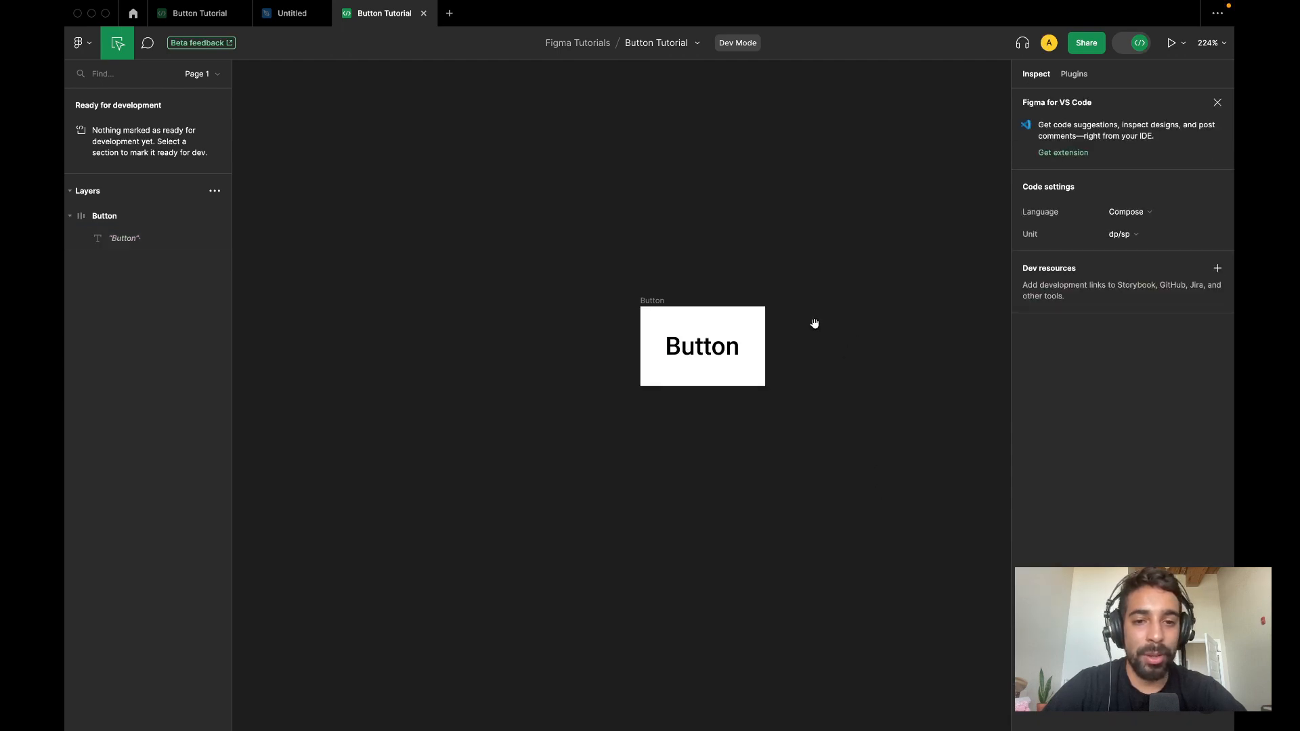
# - Show the Button frame's generated code as SwiftUI for iOS
pyautogui.click(658, 306)
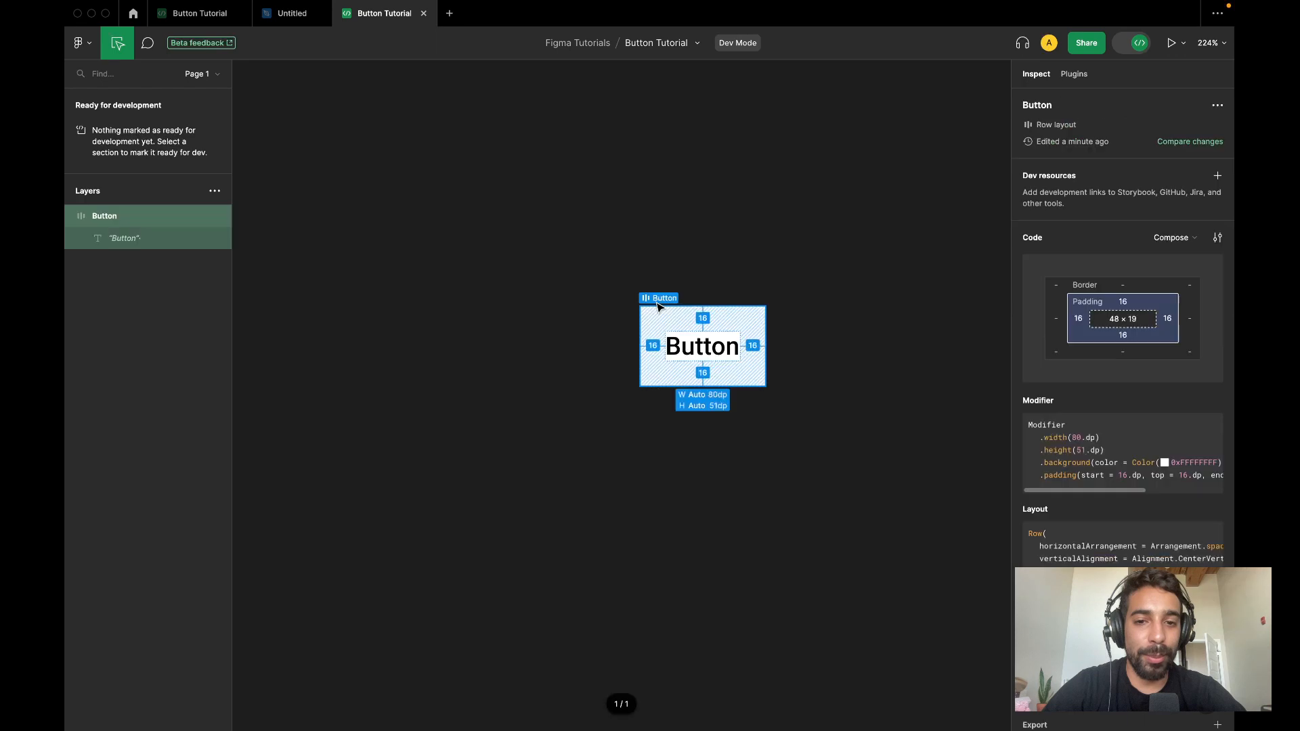
pyautogui.click(1175, 238)
pyautogui.moveTo(1161, 285)
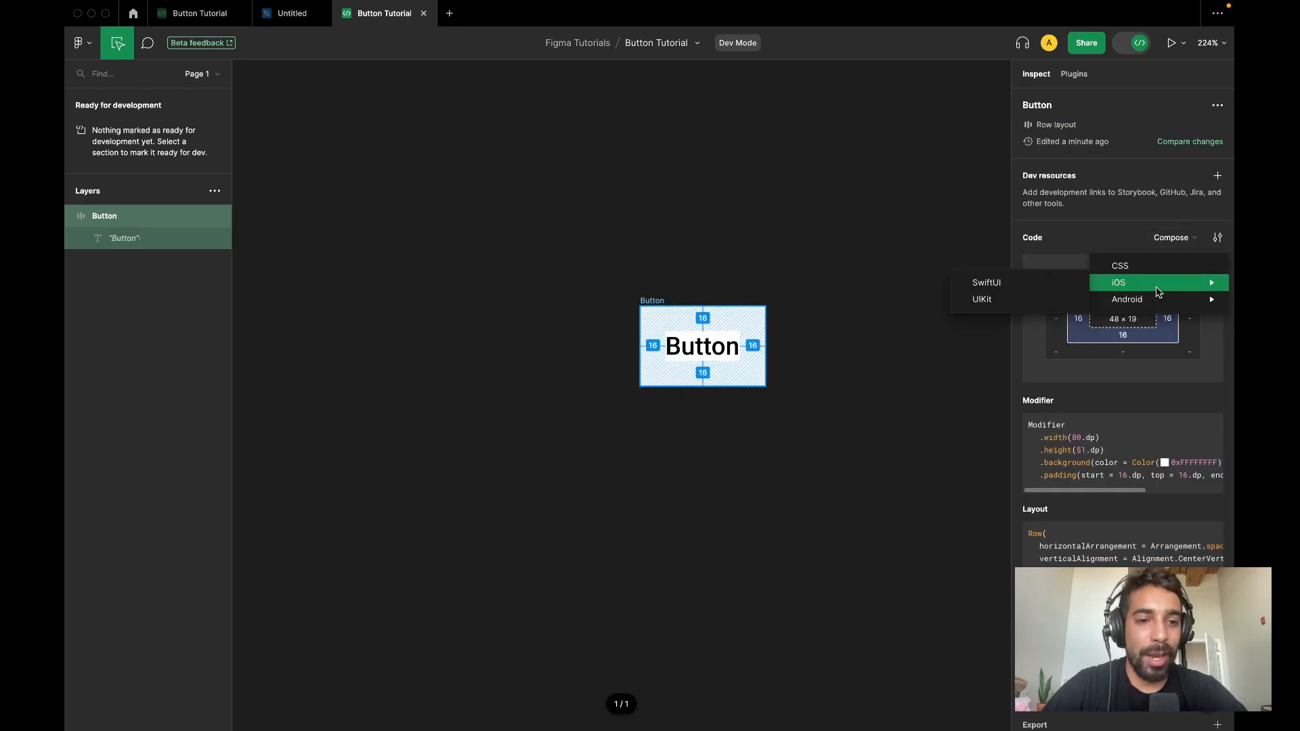
pyautogui.click(1043, 283)
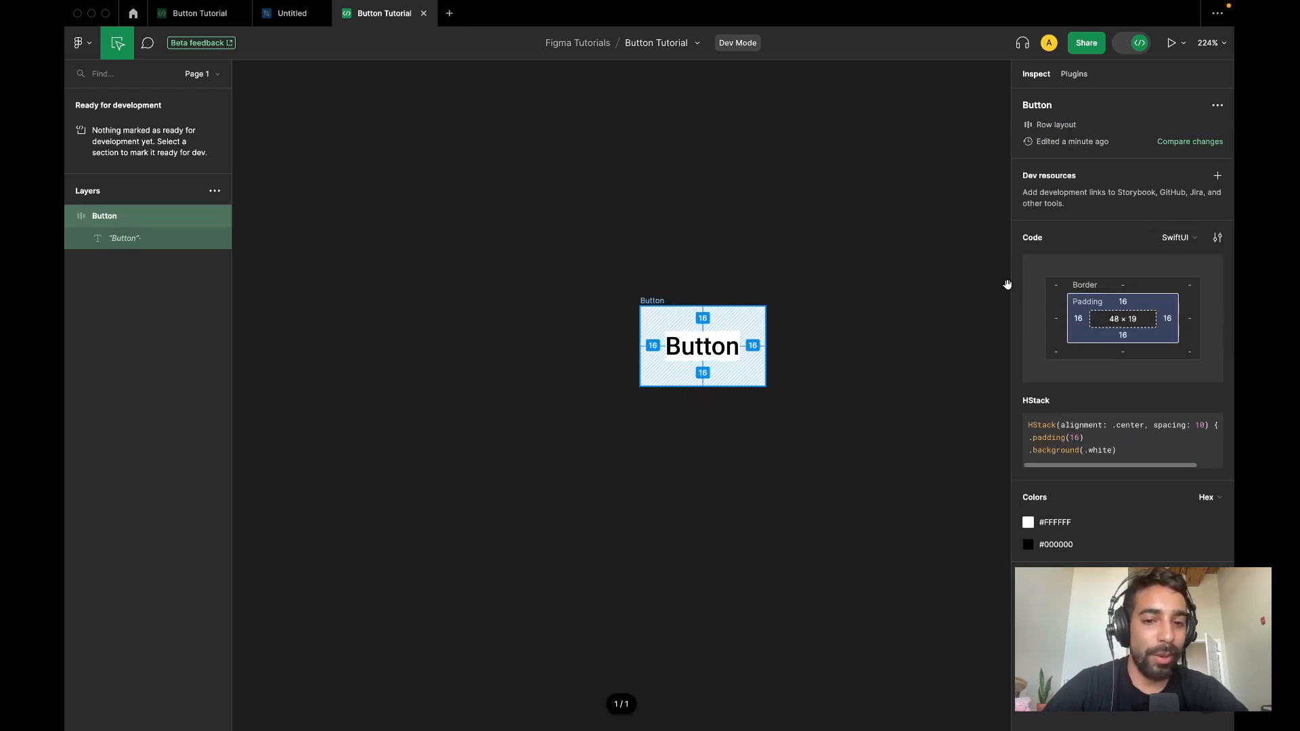
# - Switch the Button frame's code language to CSS and examine its layout and style code
pyautogui.click(1214, 239)
pyautogui.click(1189, 239)
pyautogui.click(1189, 239)
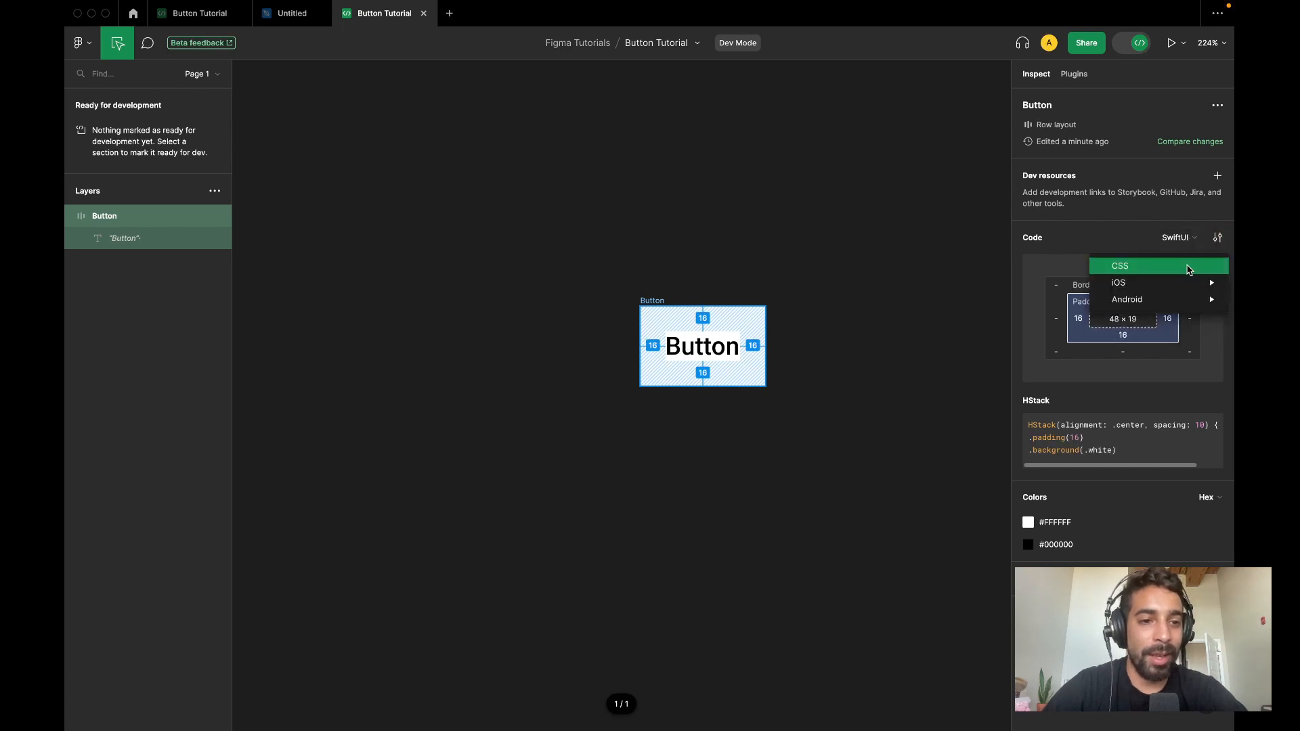
pyautogui.click(1190, 270)
pyautogui.scroll(-2, 933, 292)
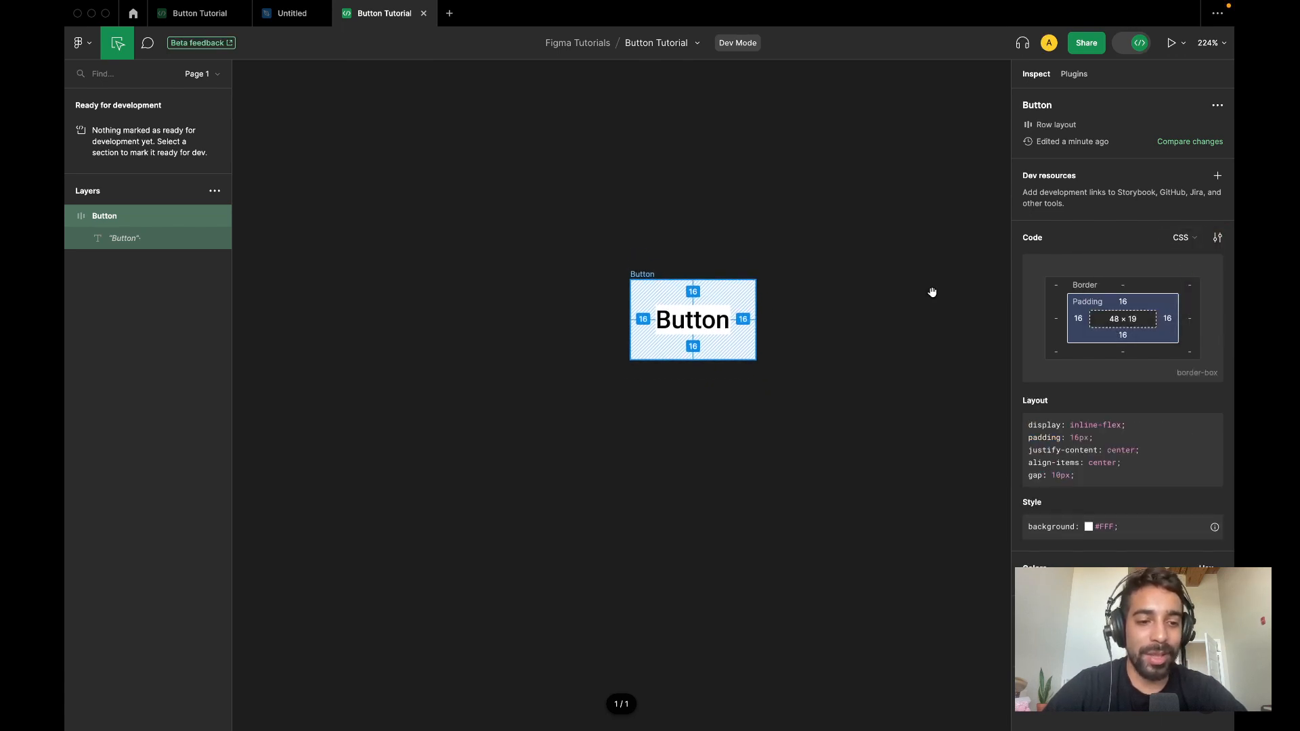
pyautogui.scroll(1, 932, 292)
pyautogui.hscroll(-2, 932, 292)
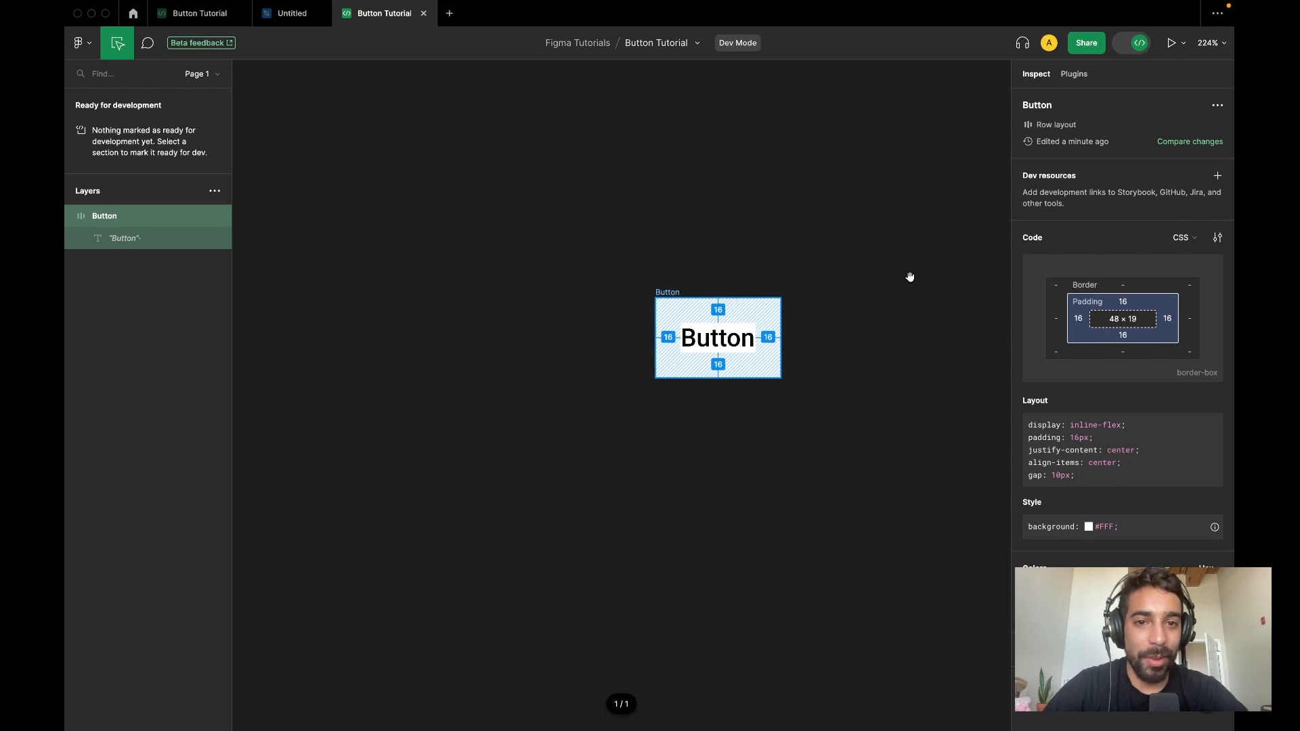